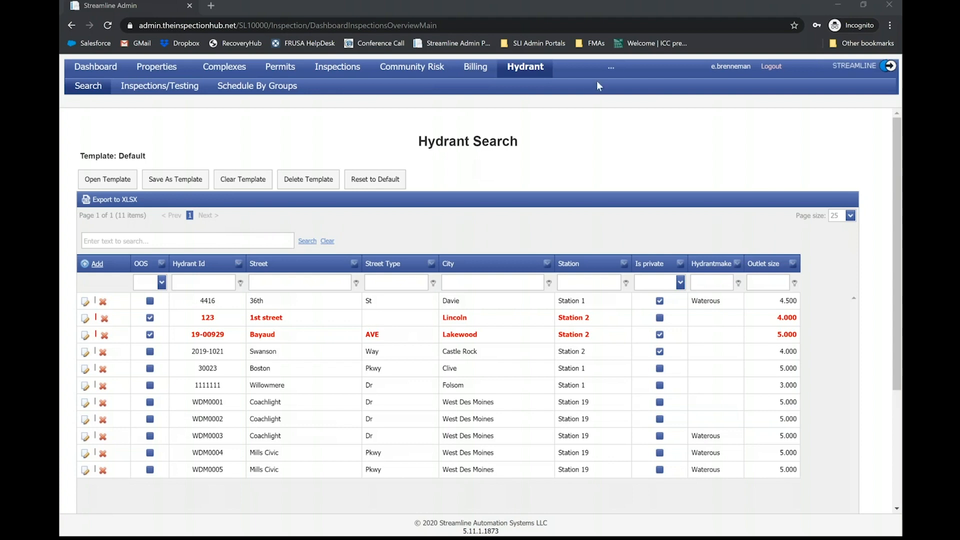
- Filter the hydrant list to Station 19, then remove the station filter to list all hydrants again
mouse_move(608, 75)
left_click(625, 264)
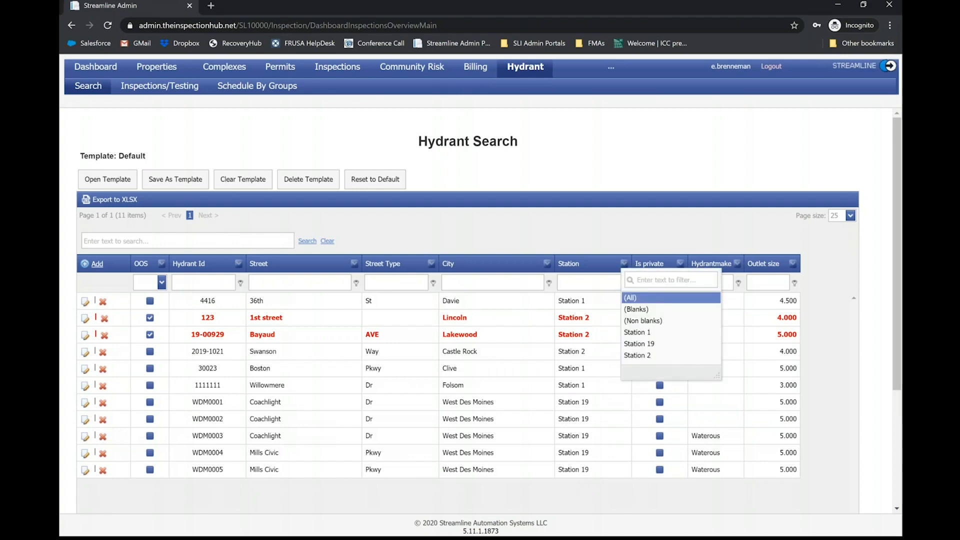
left_click(638, 344)
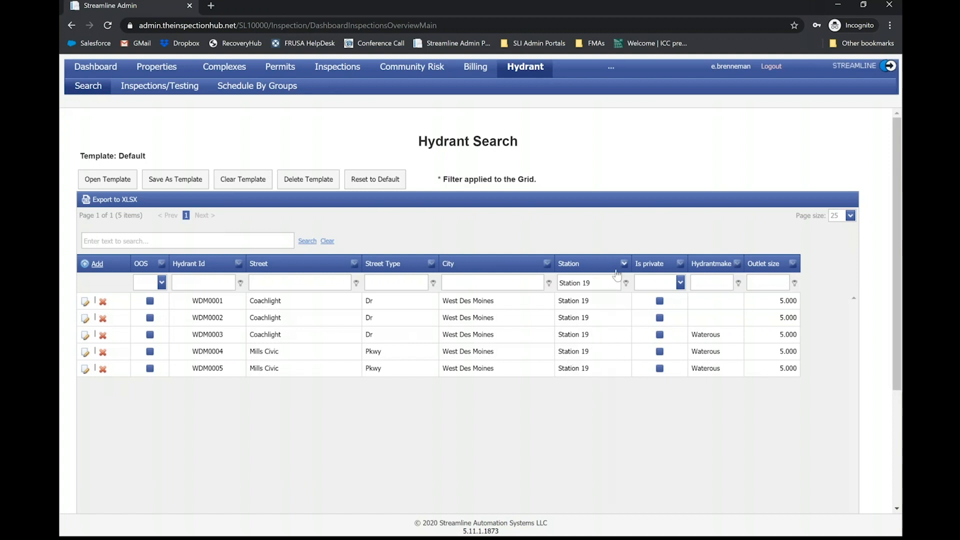
left_click_drag(613, 281, 455, 269)
key("BackSpace")
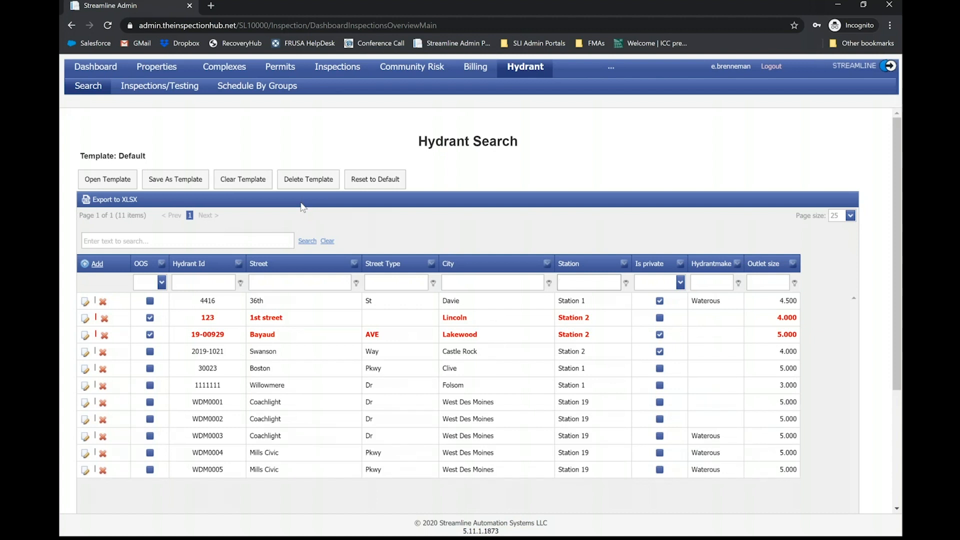
- Mark hydrant 4416 as out of service, save the update and return to the hydrant search list
left_click(180, 301)
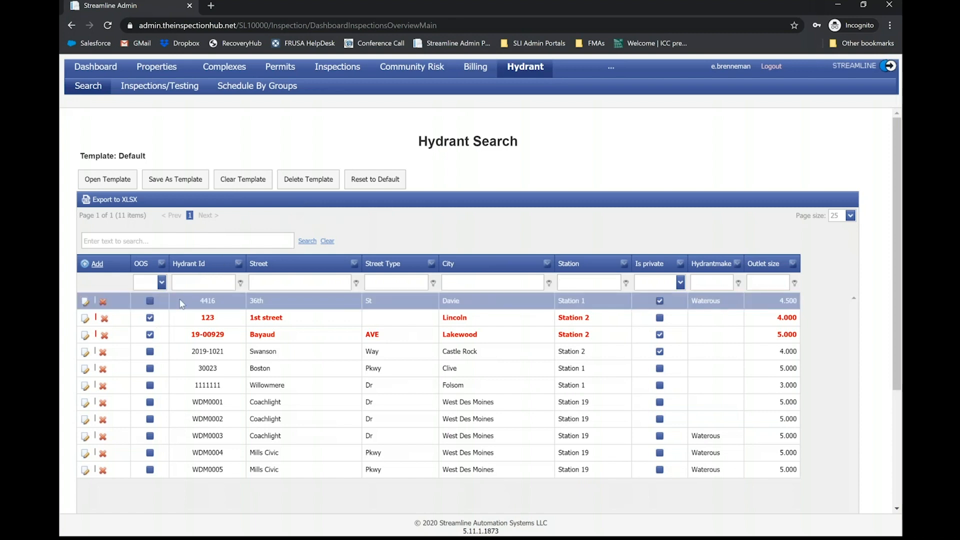
left_click(84, 304)
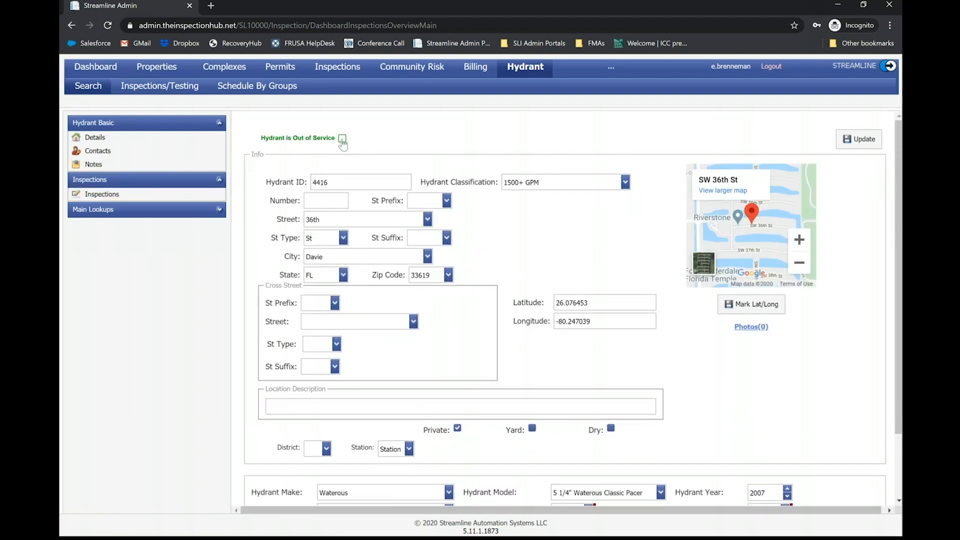
left_click(343, 139)
left_click(853, 145)
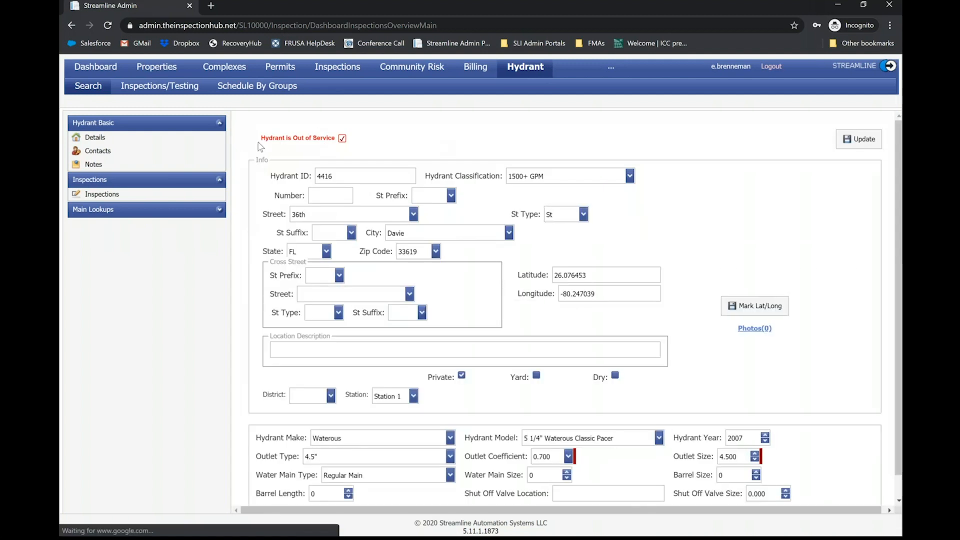
left_click(91, 94)
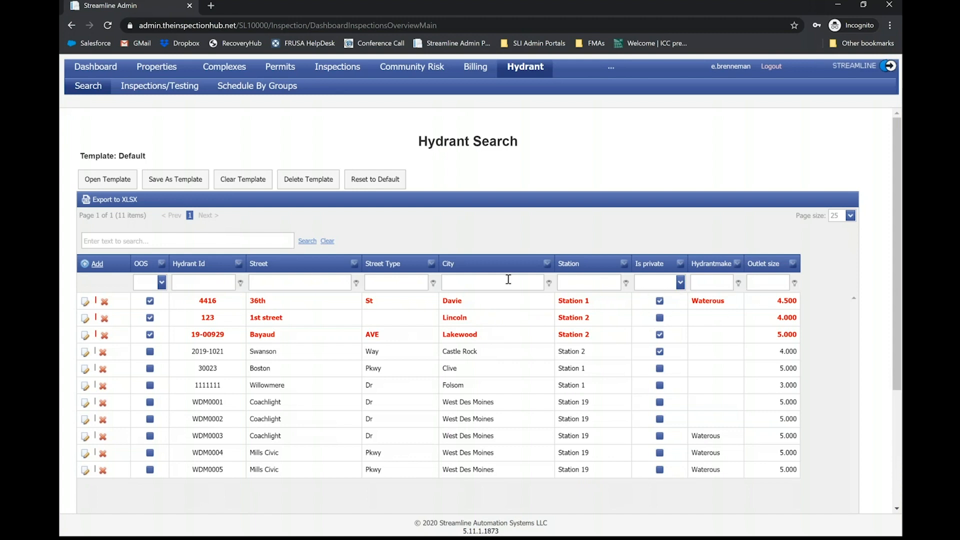
- Filter the hydrant list to private hydrants with an outlet size of 5.000
left_click(219, 245)
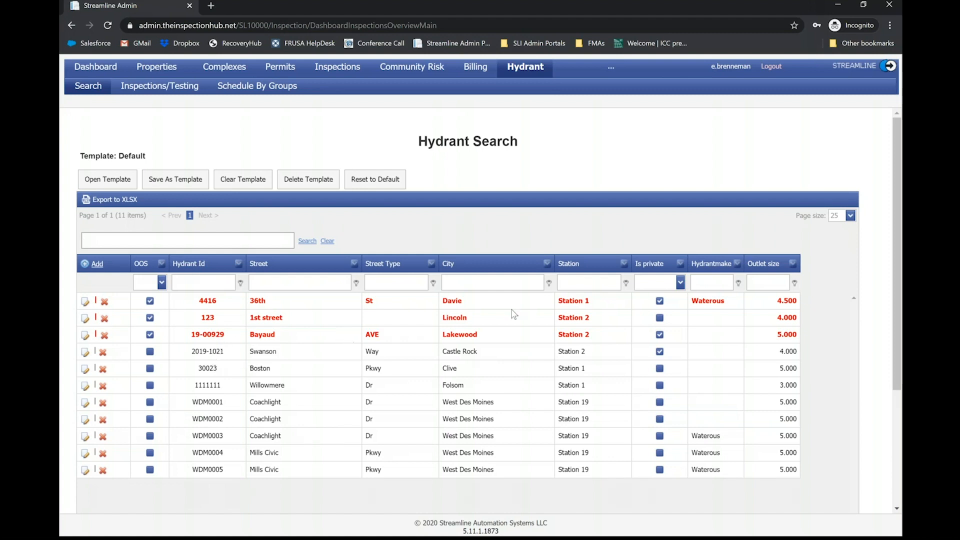
left_click(680, 283)
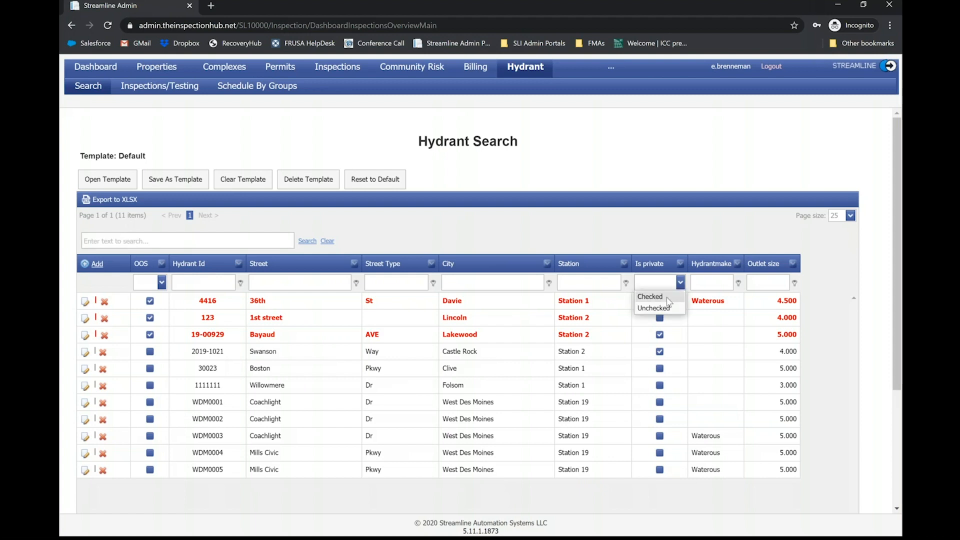
left_click(668, 297)
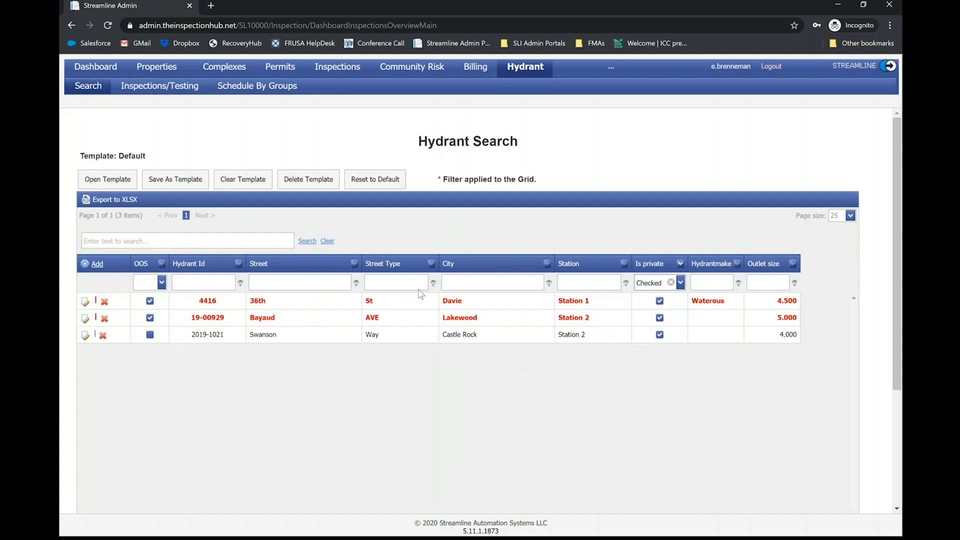
left_click(116, 200)
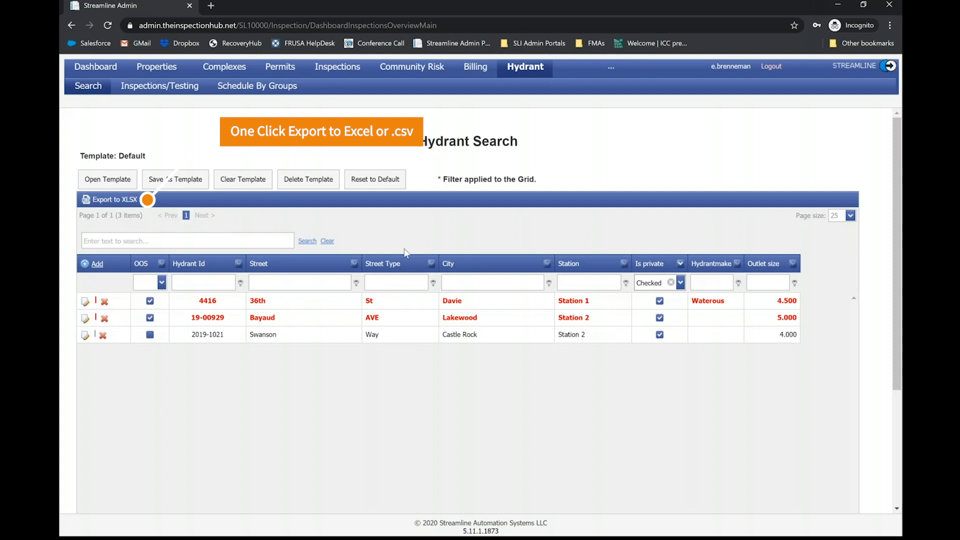
left_click(773, 282)
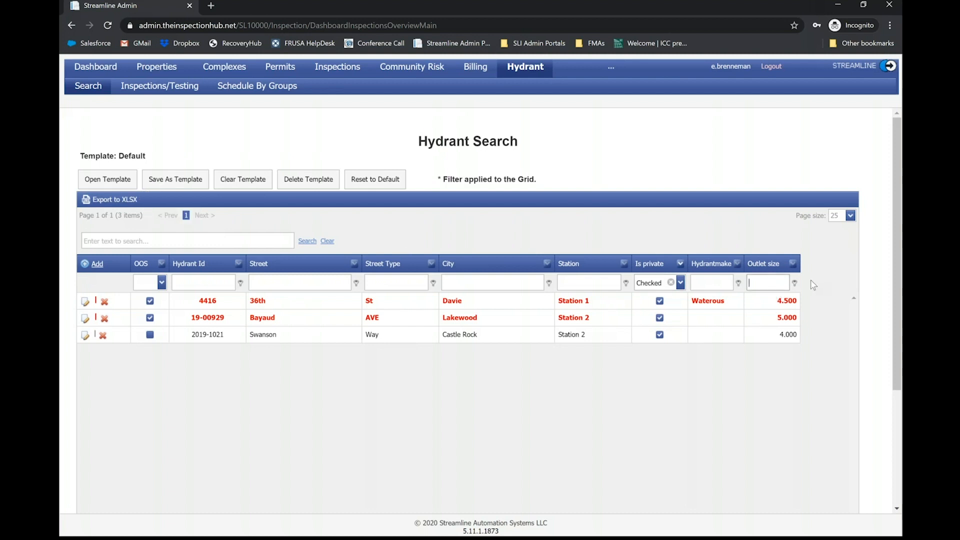
left_click(792, 264)
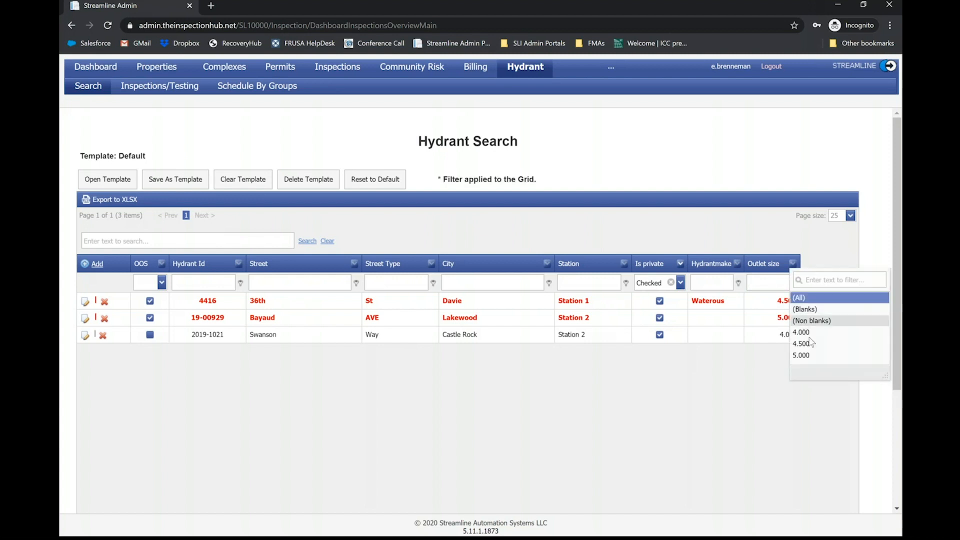
left_click(809, 355)
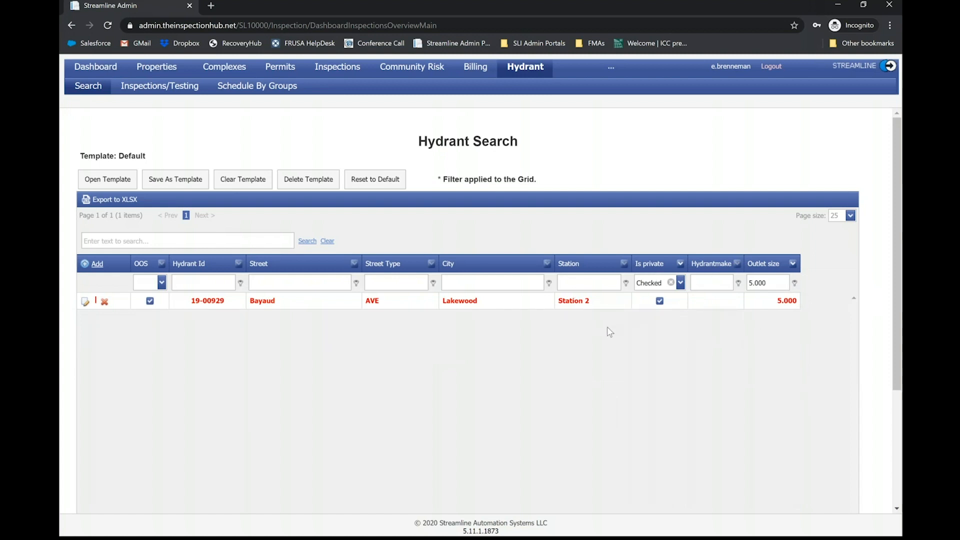
- Clear all filters from the hydrant list at once
scroll(607, 323, "down", 3)
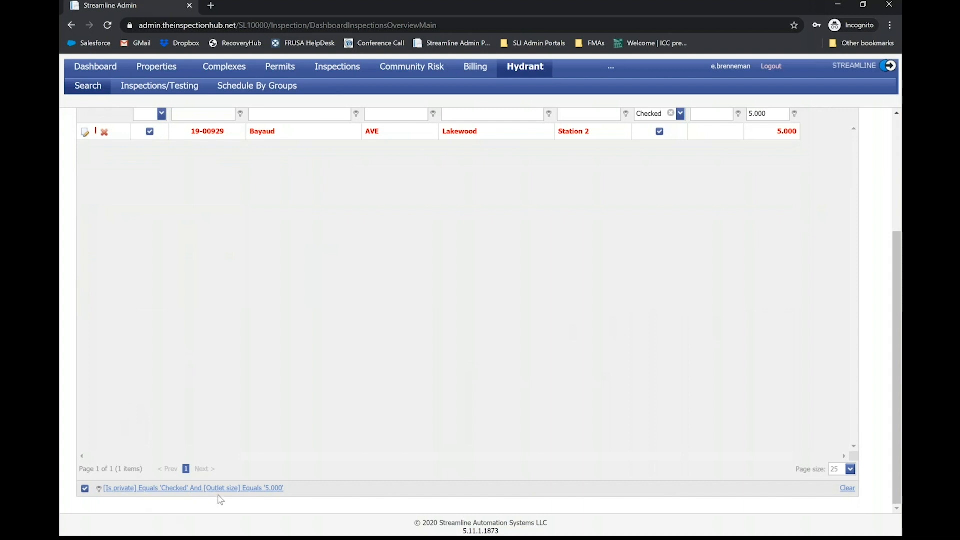
left_click(849, 490)
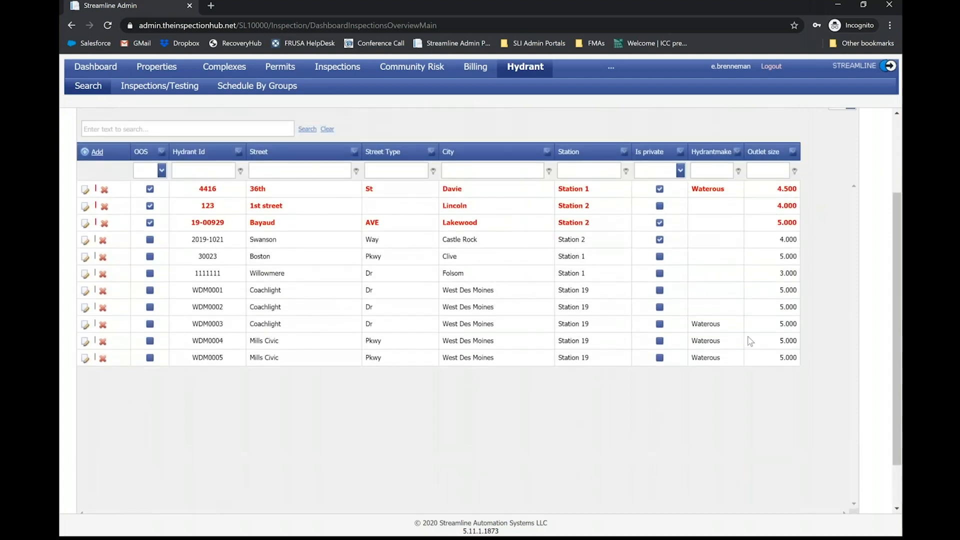
scroll(591, 301, "up", 3)
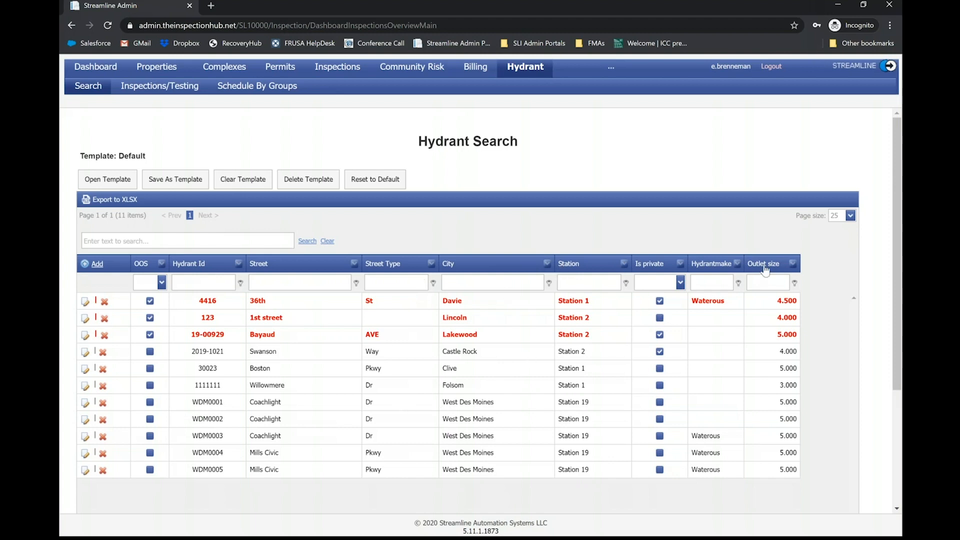
- Hide the Hydrantmake column and add the Is yard column between Is private and Outlet size, using the column chooser
right_click(704, 268)
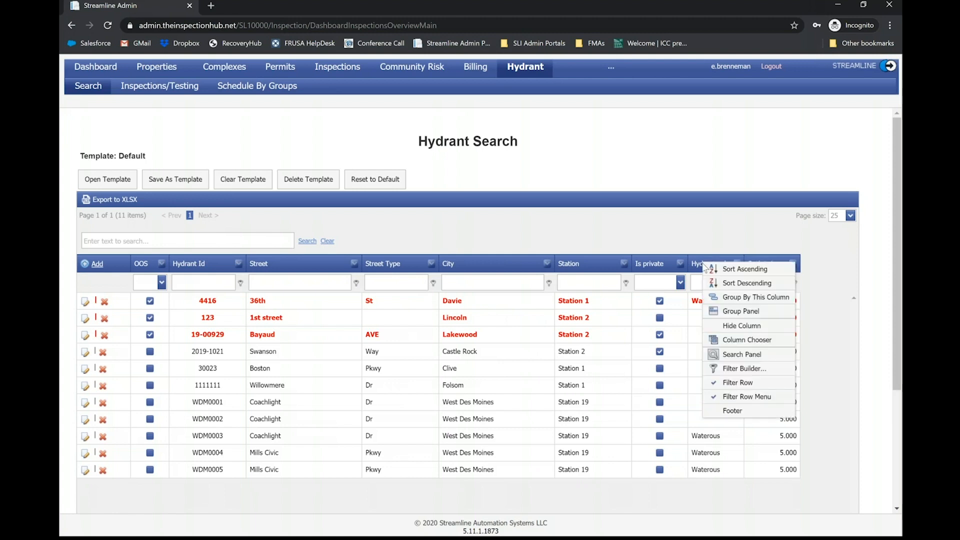
left_click(744, 330)
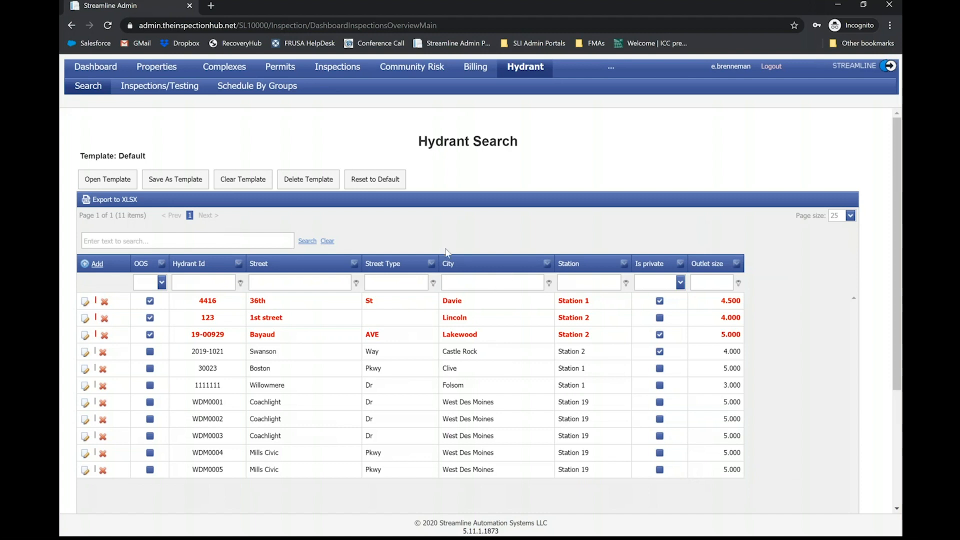
right_click(694, 263)
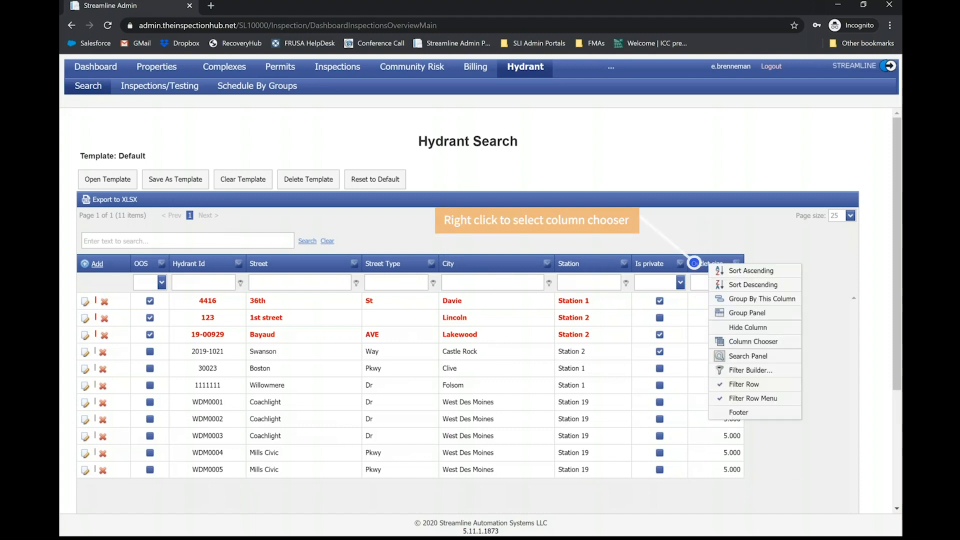
left_click(754, 341)
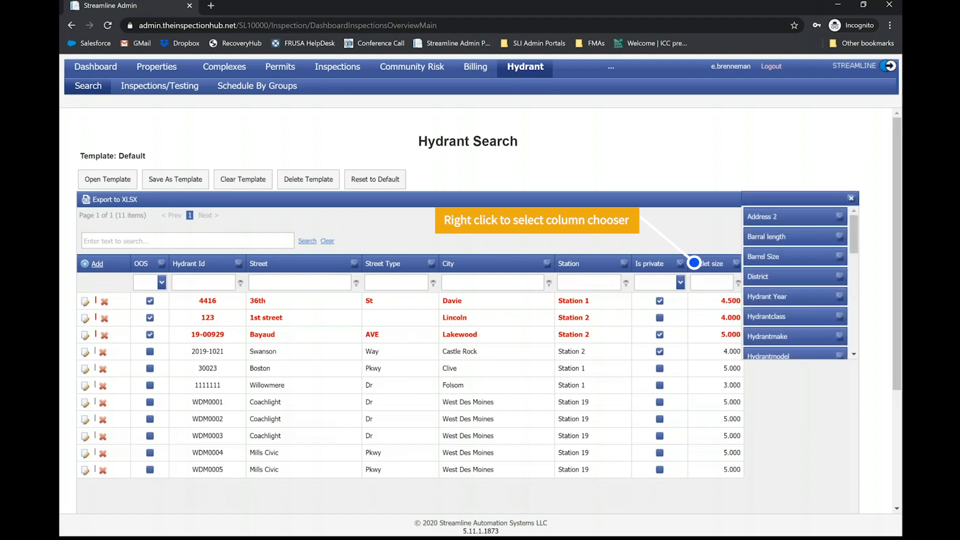
scroll(801, 266, "down", 1)
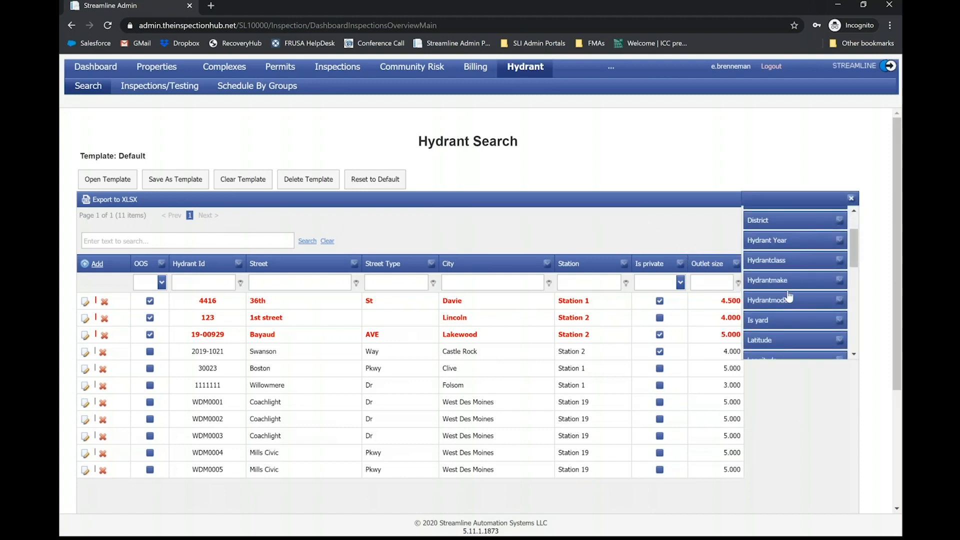
left_click_drag(779, 329, 740, 264)
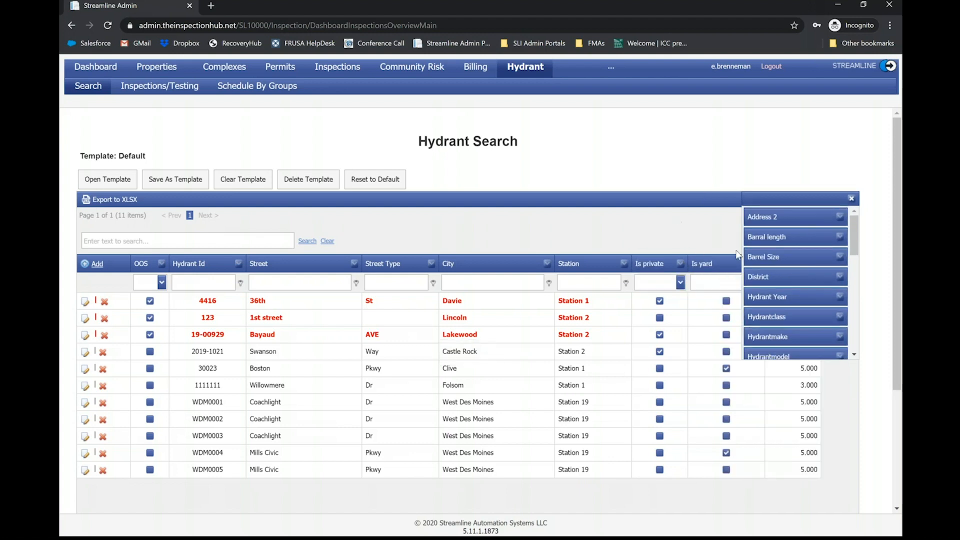
left_click(851, 198)
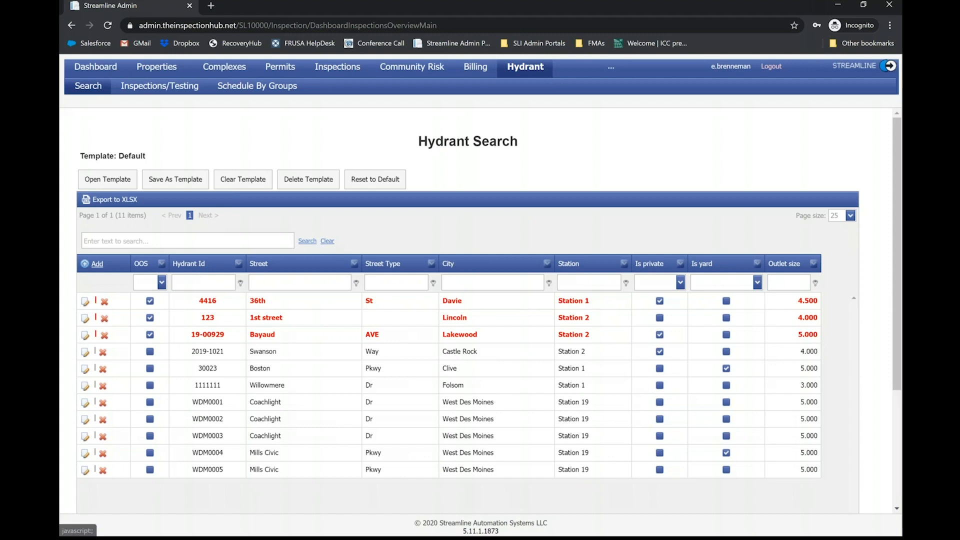
- Open hydrant WDM0001 for editing and review its ID and location description fields
left_click(85, 404)
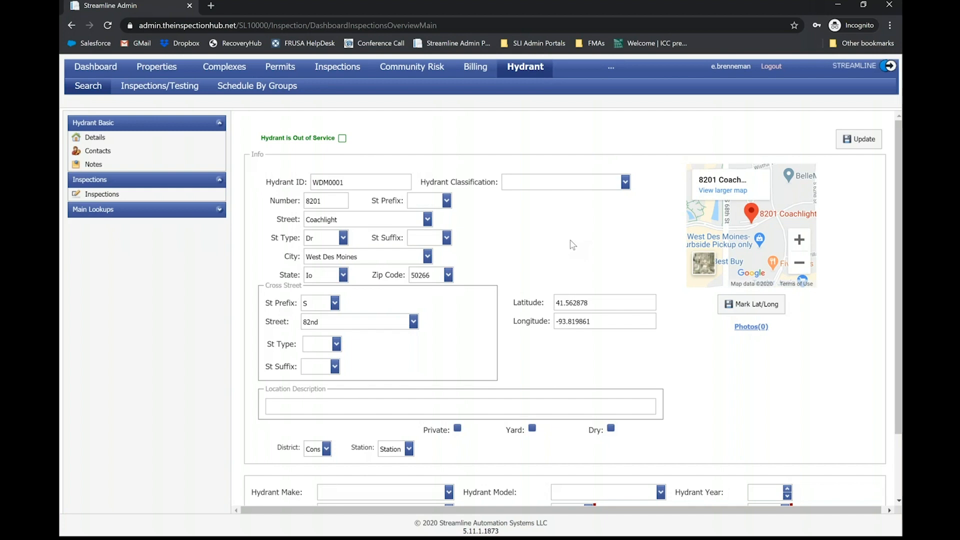
left_click(358, 182)
left_click(281, 405)
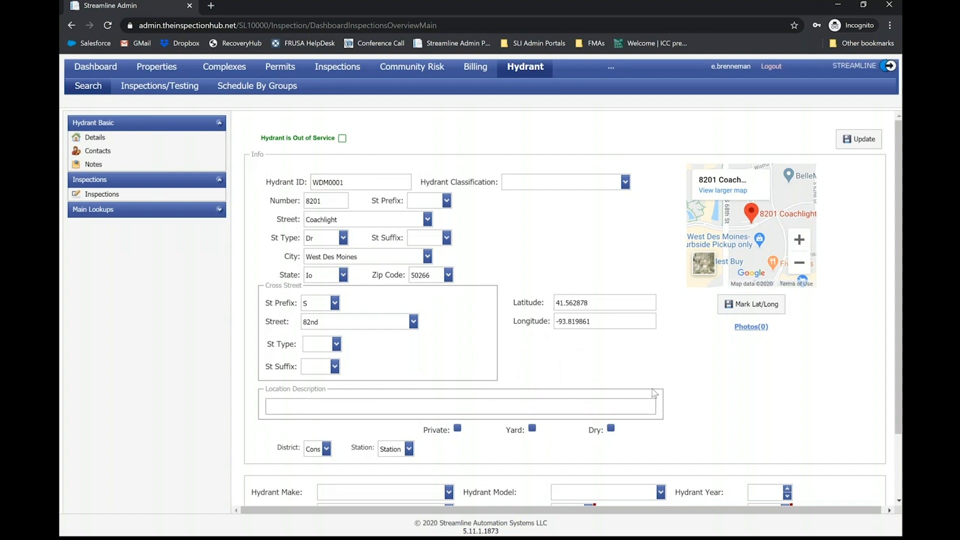
left_click(700, 388)
- Look through the available district and station options for the hydrant without changing either one
scroll(691, 388, "down", 2)
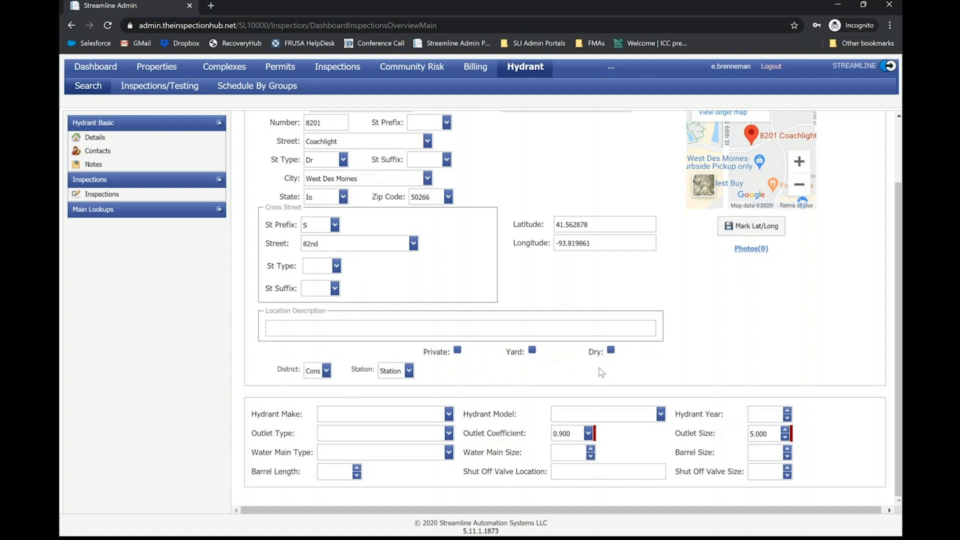
left_click(326, 370)
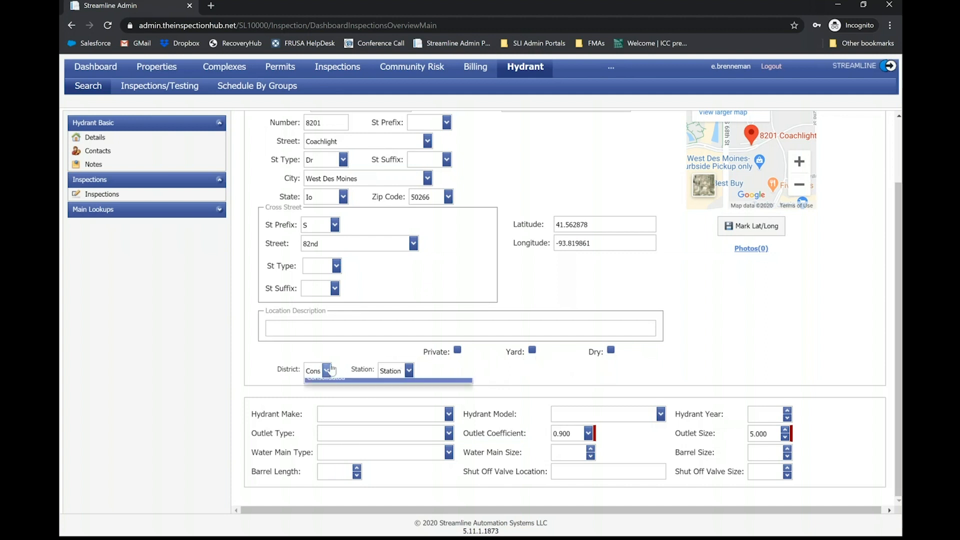
left_click(356, 346)
left_click(379, 372)
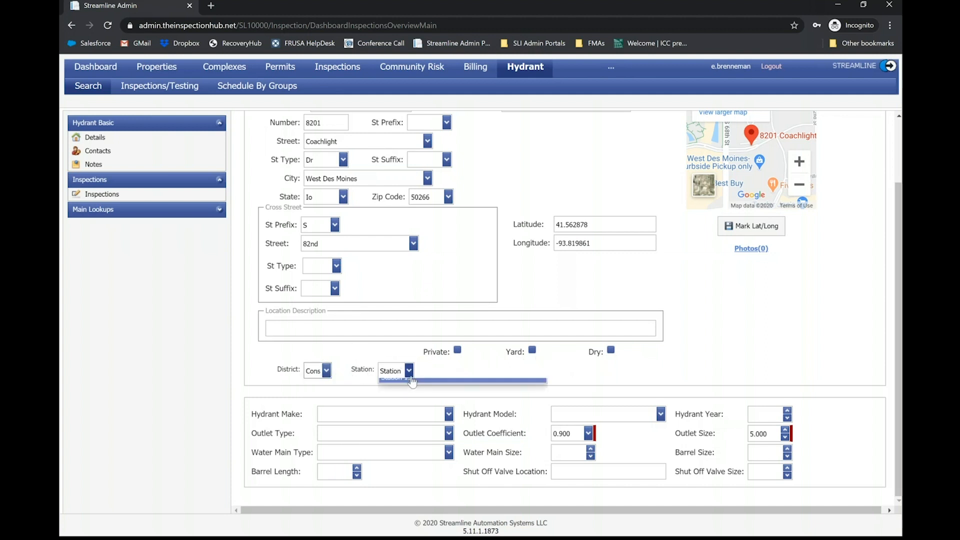
left_click(358, 371)
scroll(449, 374, "up", 2)
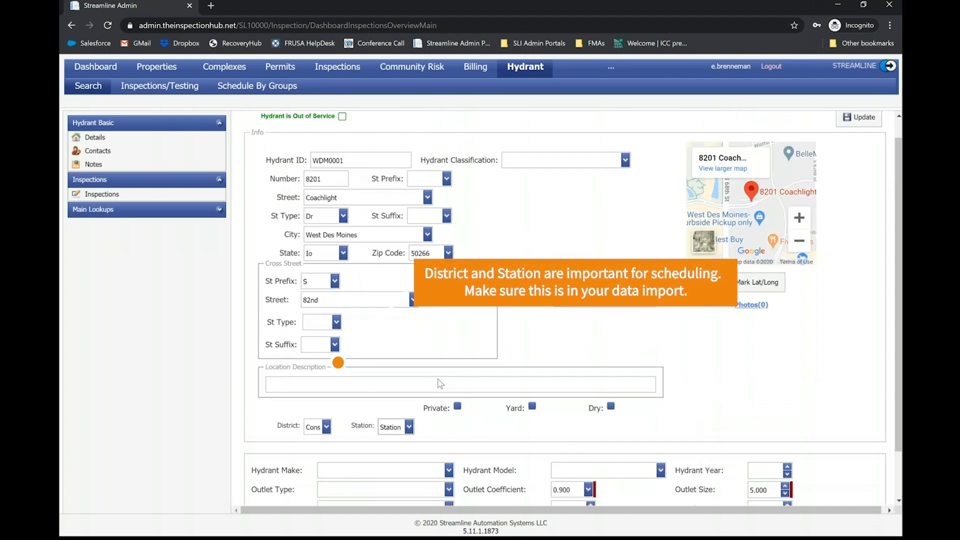
scroll(440, 384, "down", 2)
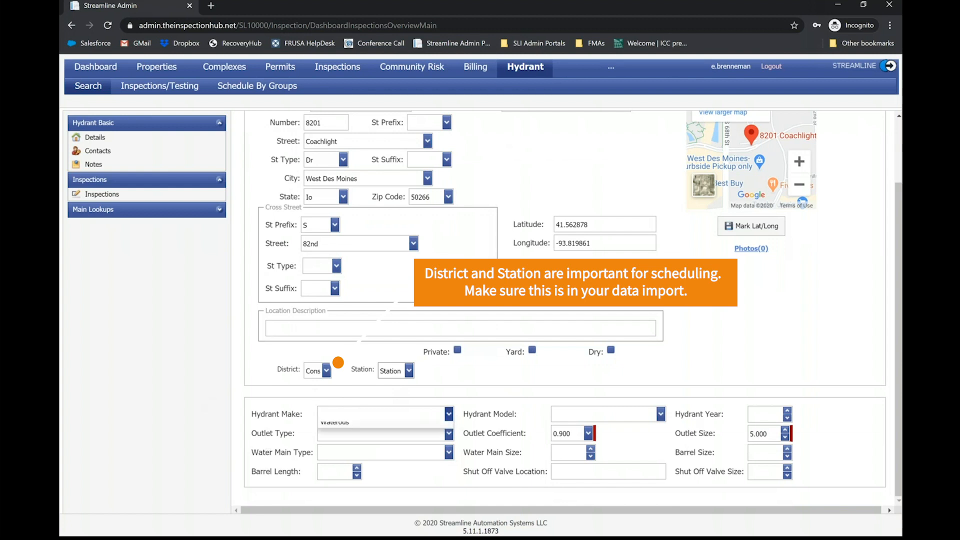
- Set the hydrant's make to Waterous, its model to 5 1/4" Waterous Classic Pacer and its year to 2017
left_click(449, 414)
left_click(384, 454)
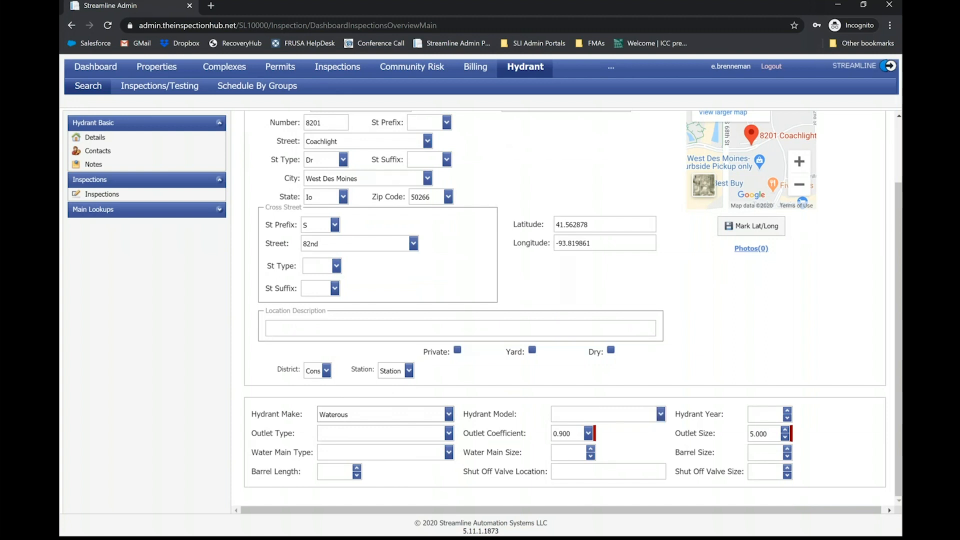
left_click(660, 417)
left_click(660, 417)
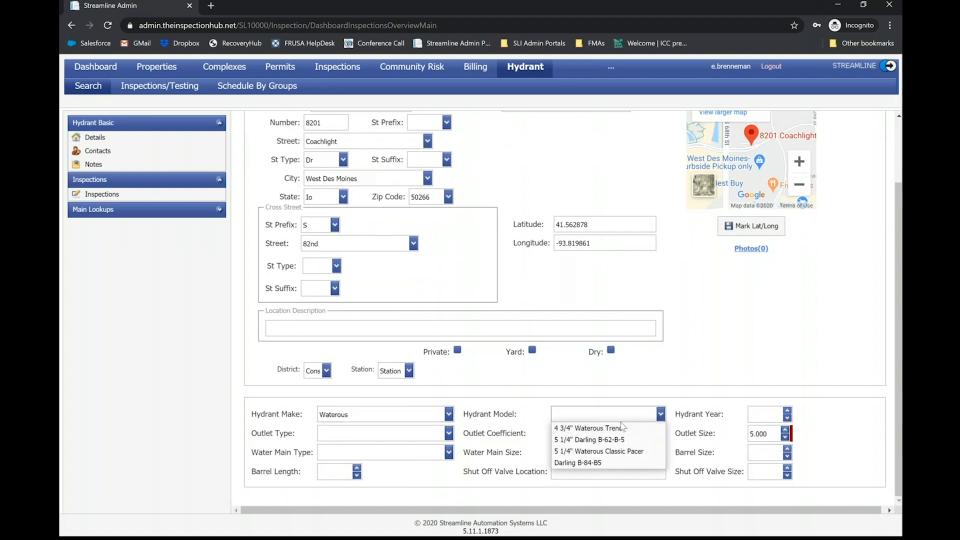
left_click(613, 453)
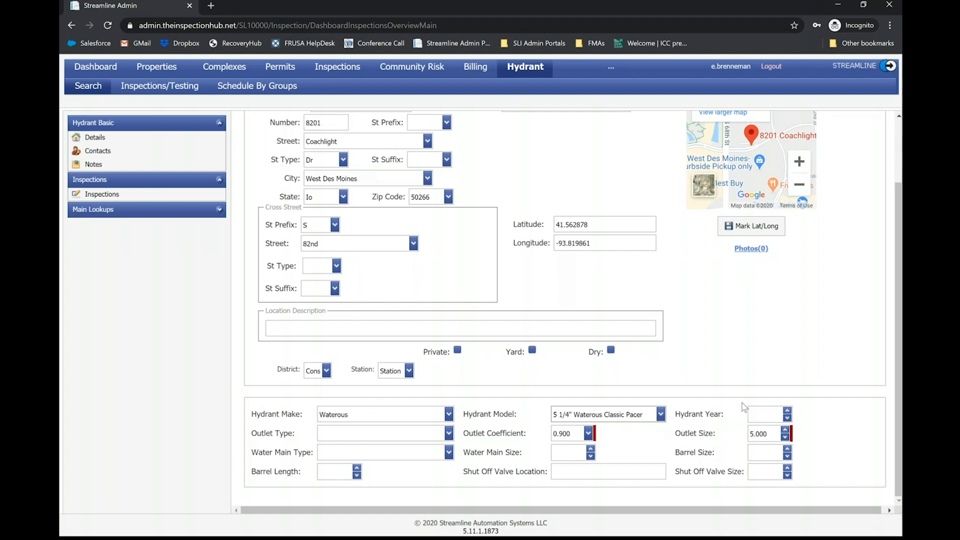
left_click(755, 413)
type("2017")
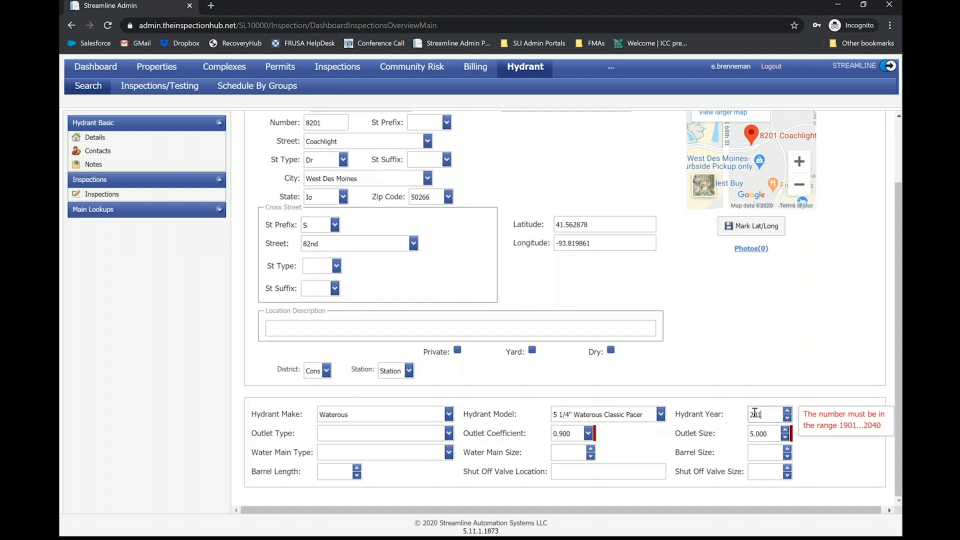
- Change the hydrant year to 2010 and set the outlet type to 4" Quarter Turn
key("BackSpace")
key("BackSpace")
type("10")
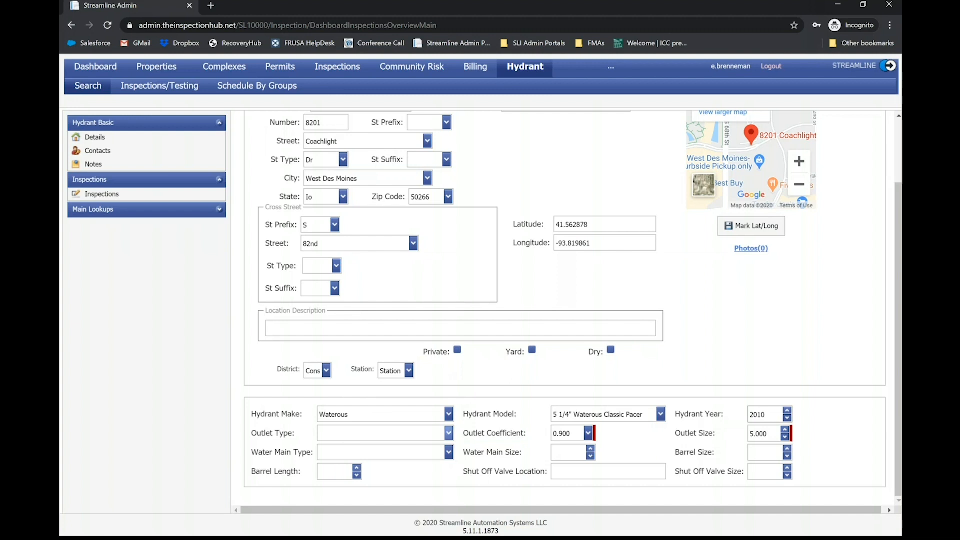
left_click(449, 434)
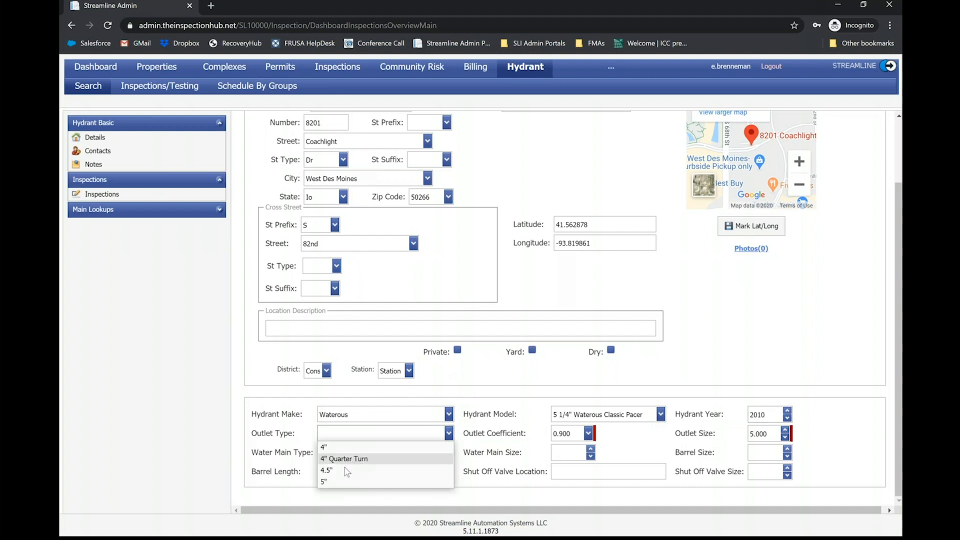
left_click(340, 482)
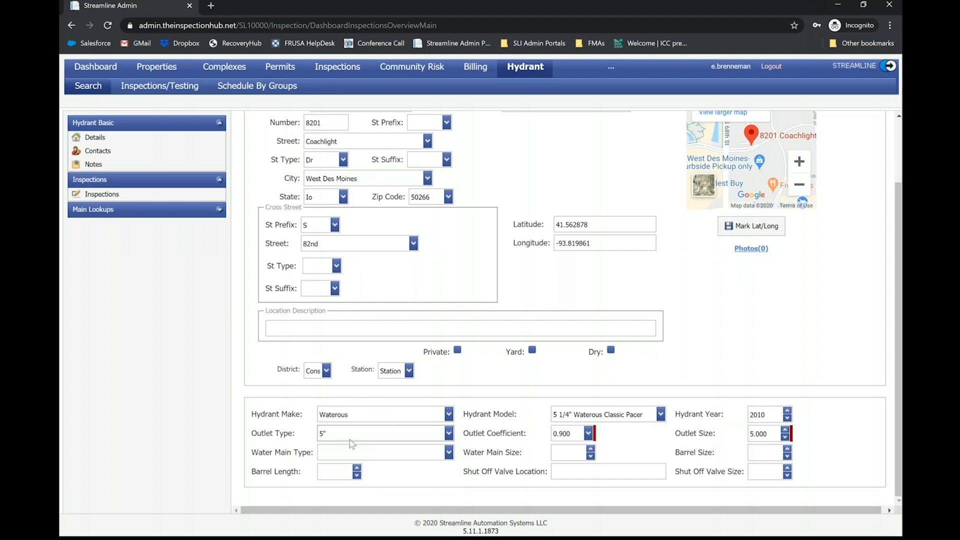
left_click(444, 442)
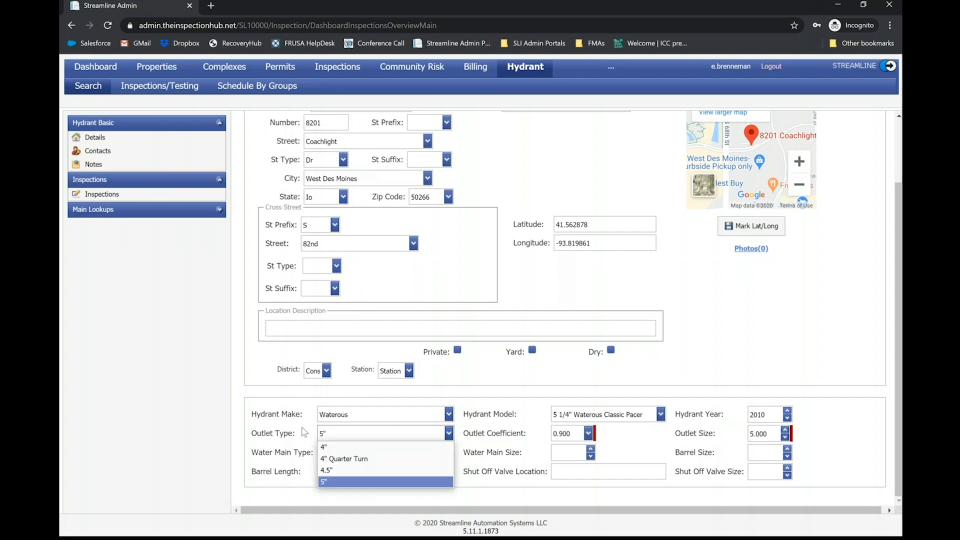
left_click(340, 459)
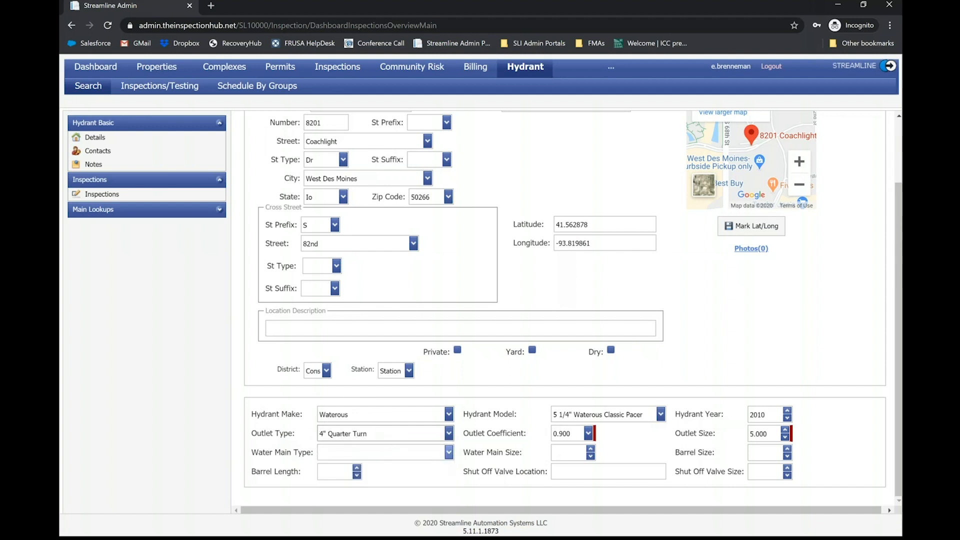
- Set the water main type to Dead End and the water main size to 4
left_click(449, 452)
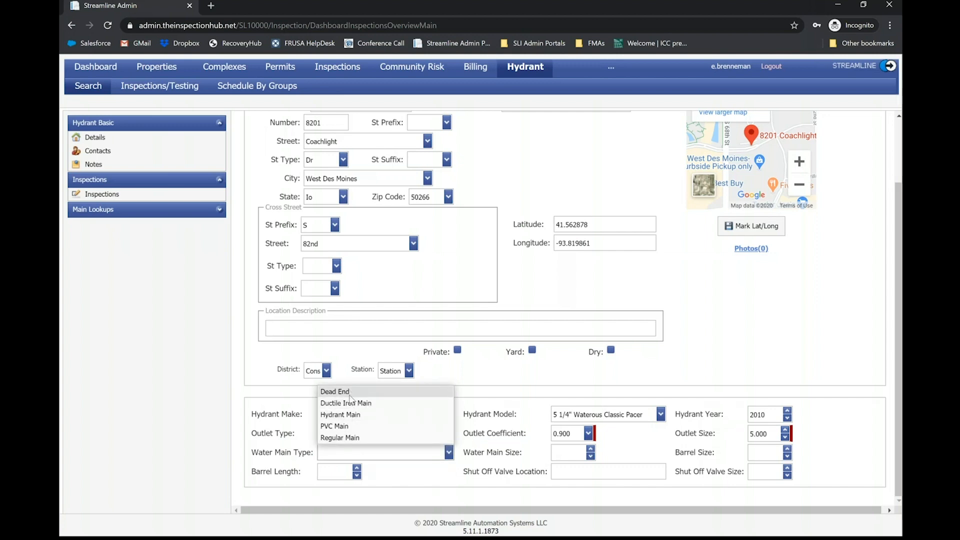
left_click(350, 395)
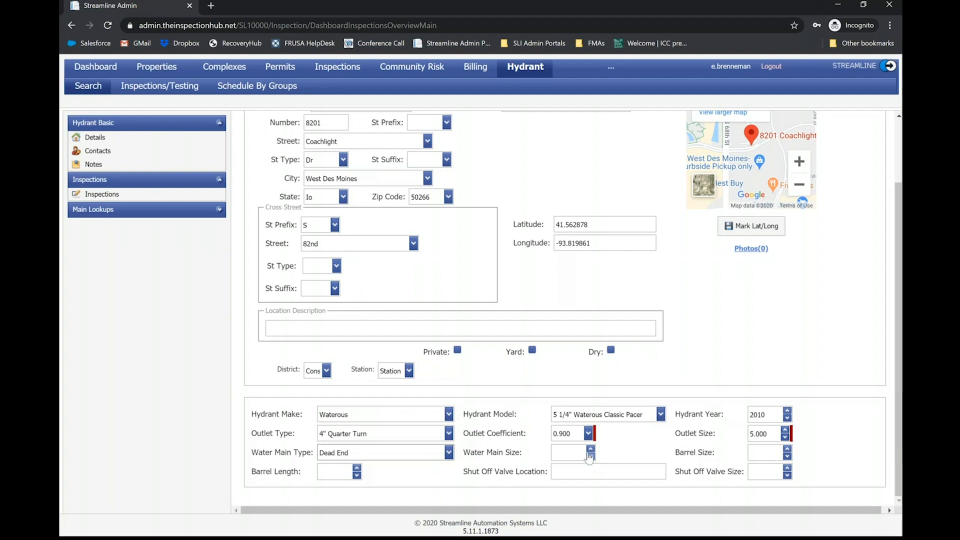
double_click(589, 449)
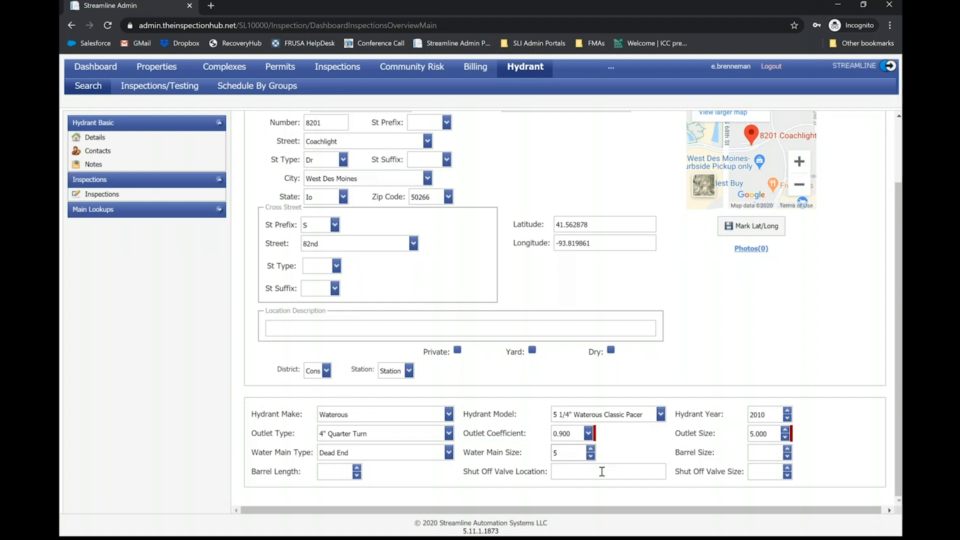
scroll(596, 471, "down", 3)
scroll(453, 368, "up", 2)
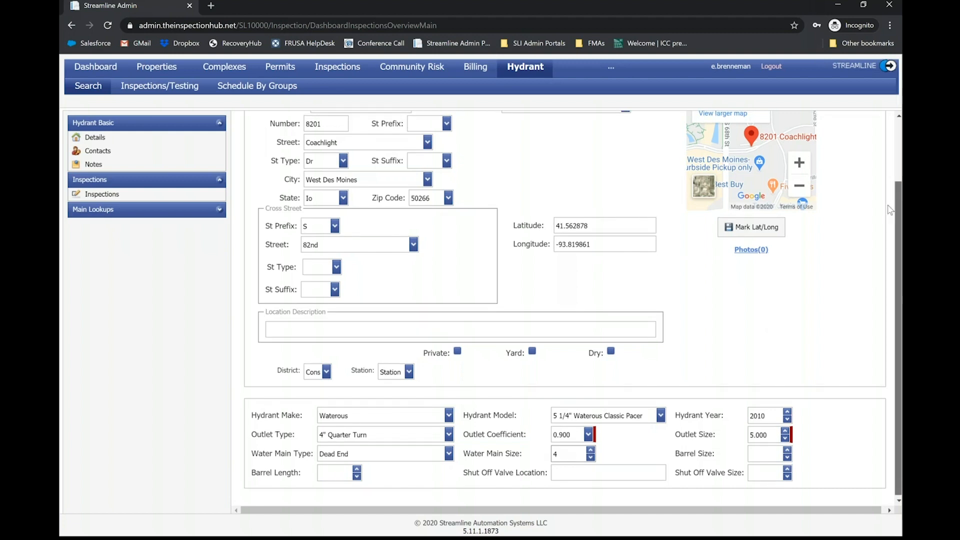
- Classify the hydrant as 1500+ GPM and save the updated hydrant record
scroll(439, 270, "up", 2)
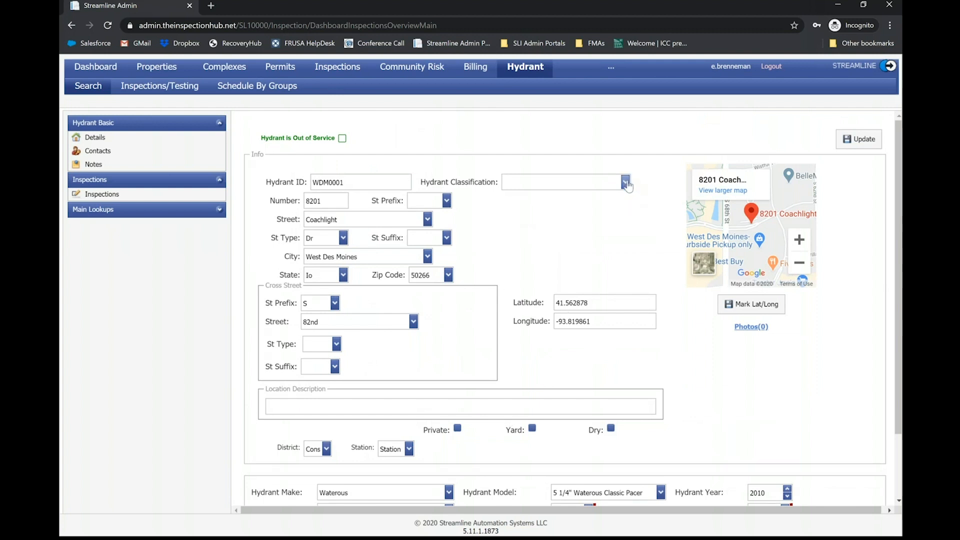
left_click(626, 183)
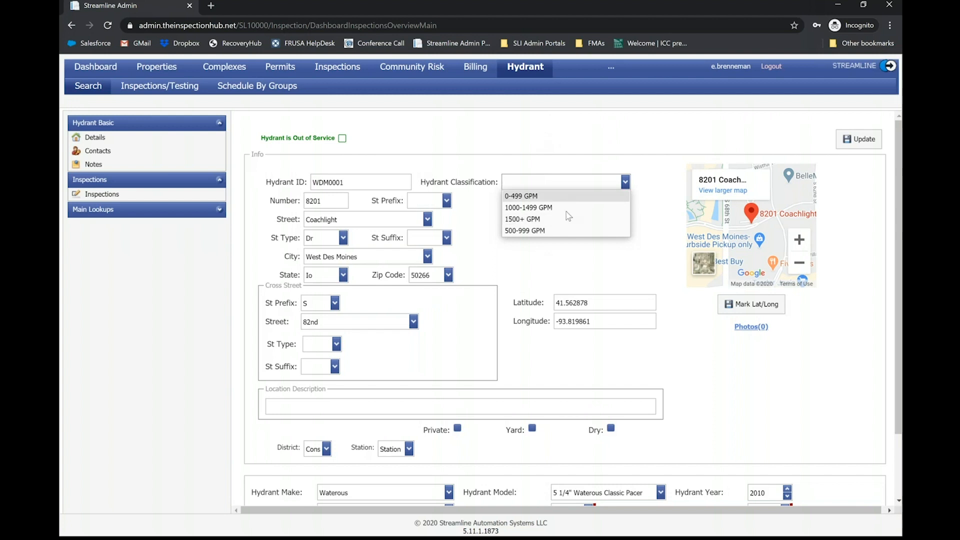
left_click(530, 219)
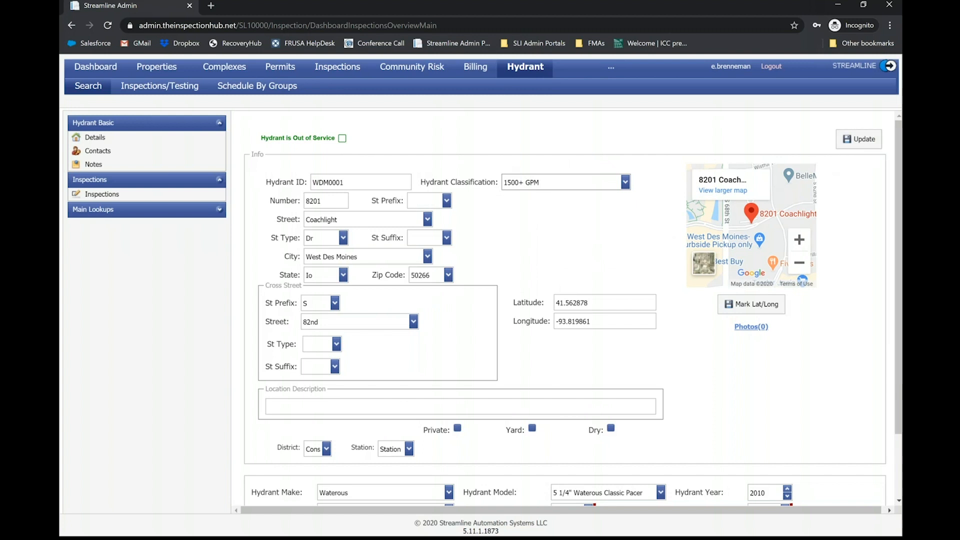
left_click(874, 143)
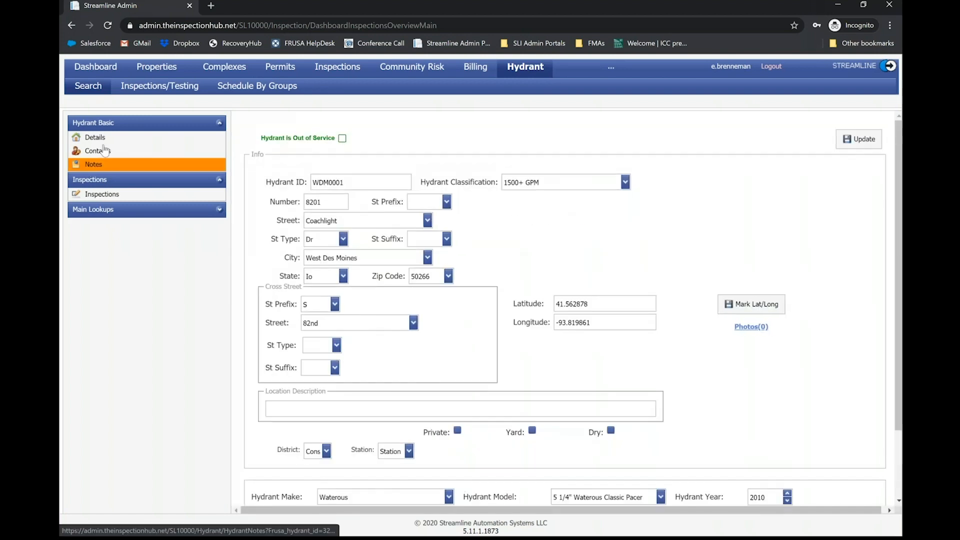
- Look over the hydrant's blank new-contact form, cancel it without adding a contact, and view the hydrant's notes field
left_click(103, 154)
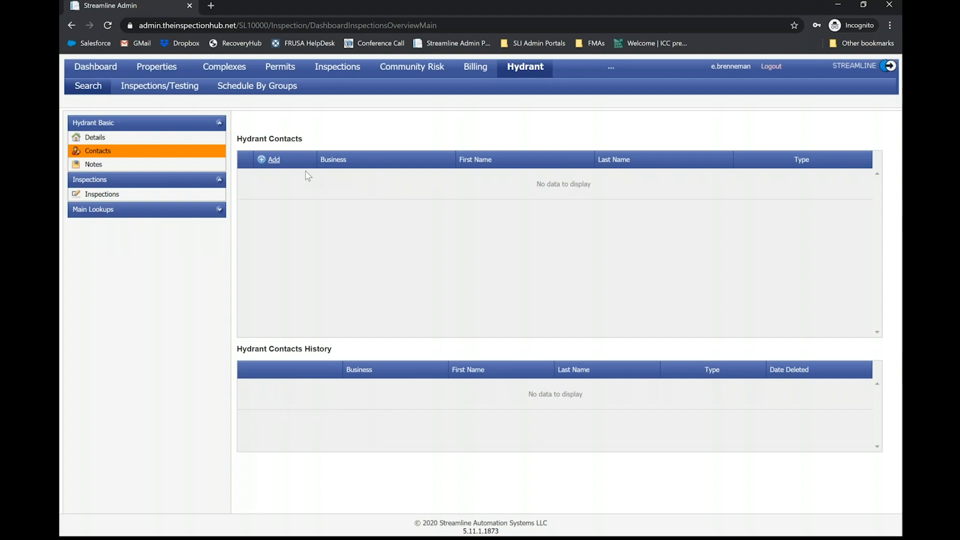
left_click(270, 161)
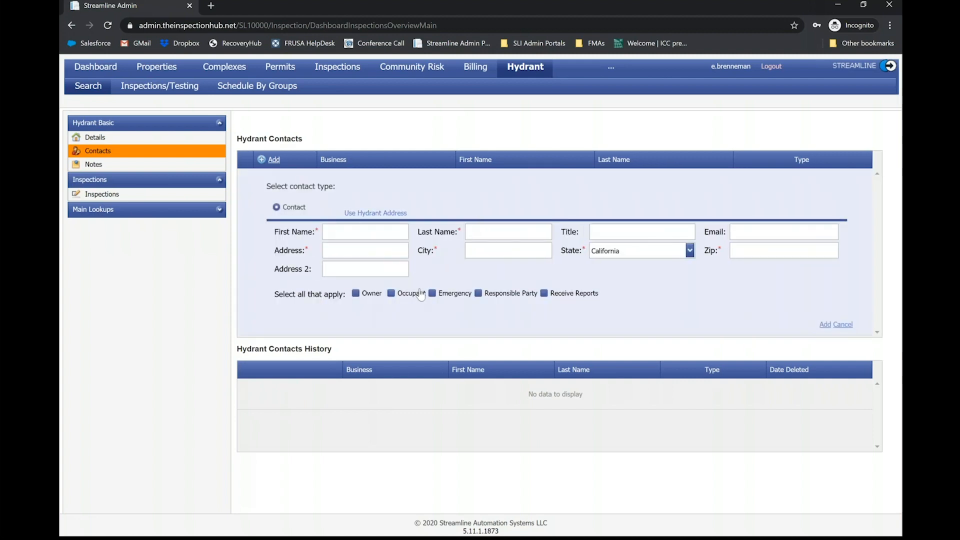
left_click(374, 234)
left_click(844, 325)
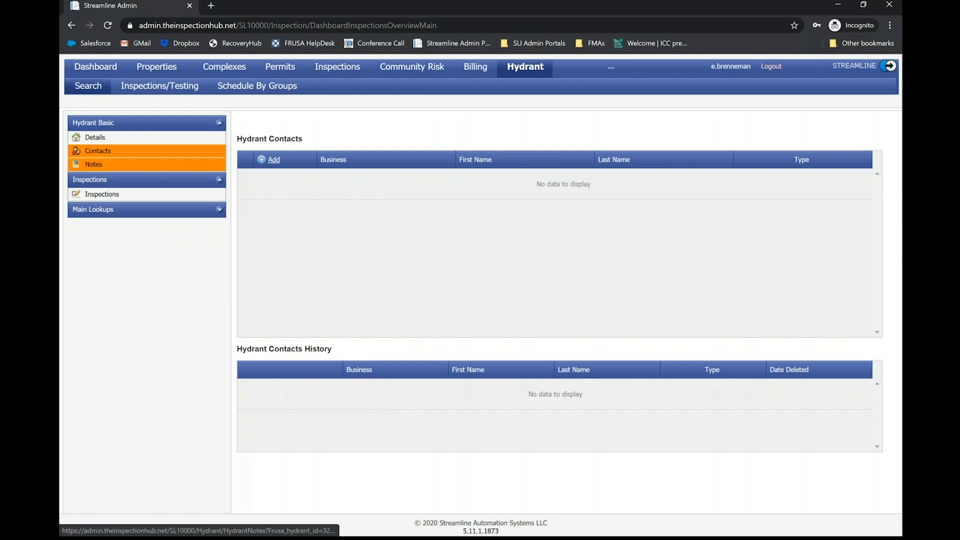
left_click(95, 164)
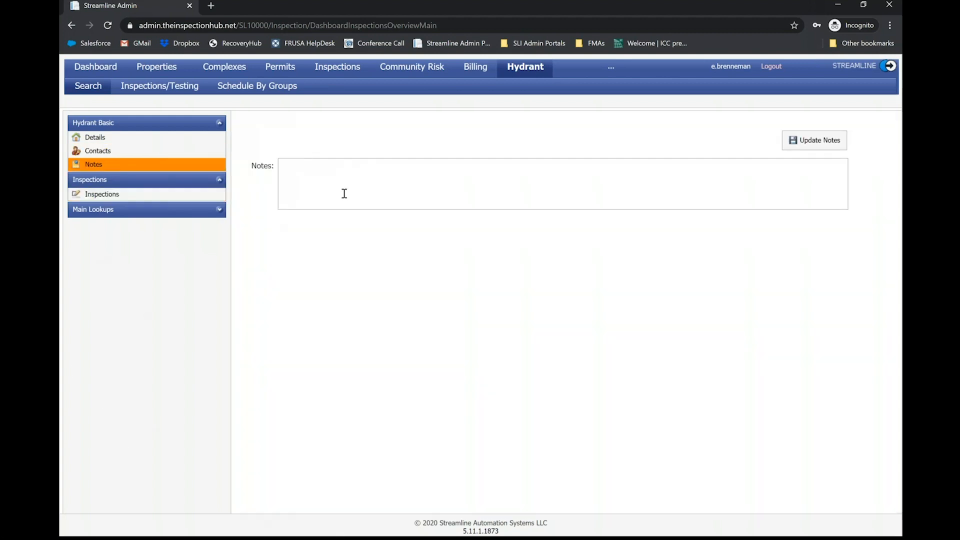
left_click(344, 194)
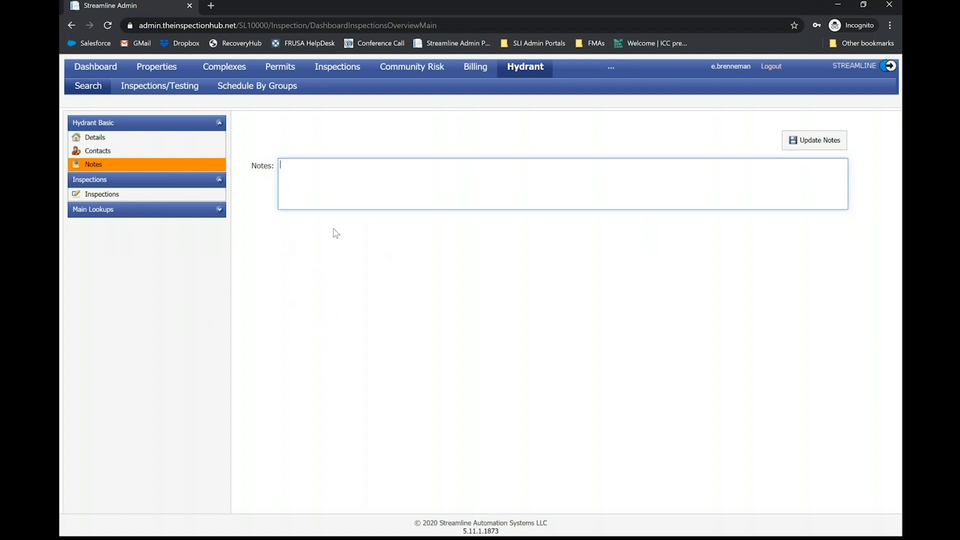
- Open the hydrant's inspections, filter them to those with Flushed set to True, and clear the filter again
left_click(115, 194)
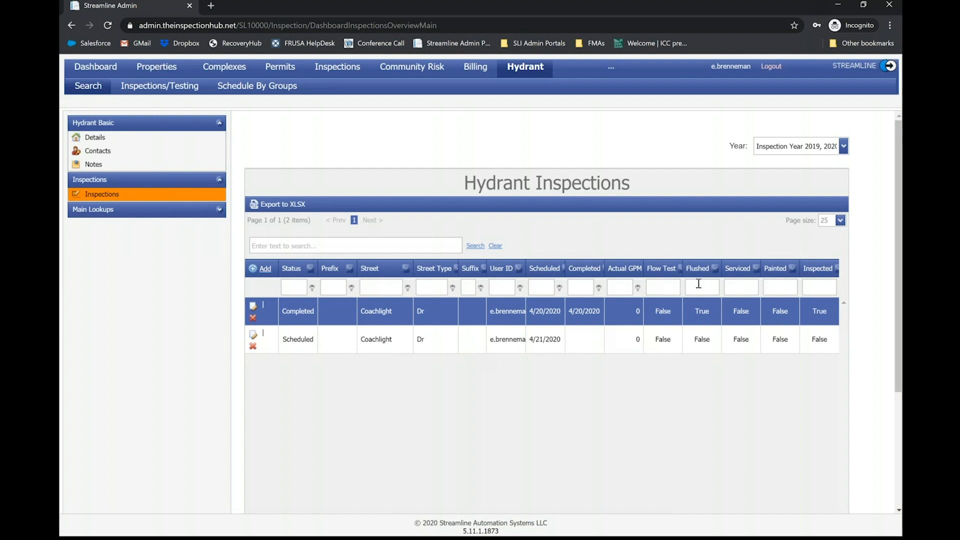
left_click(668, 289)
left_click(700, 289)
type("True")
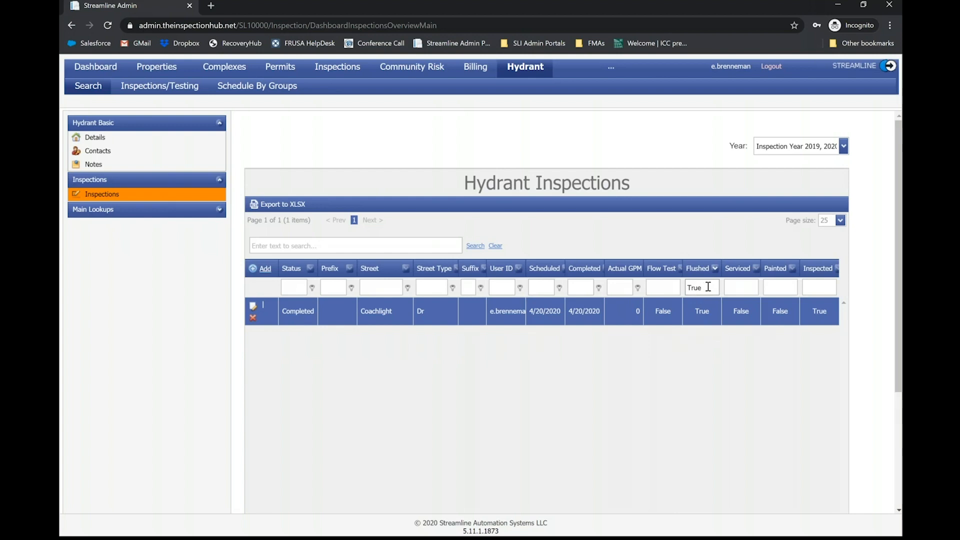
left_click_drag(708, 287, 663, 283)
key("BackSpace")
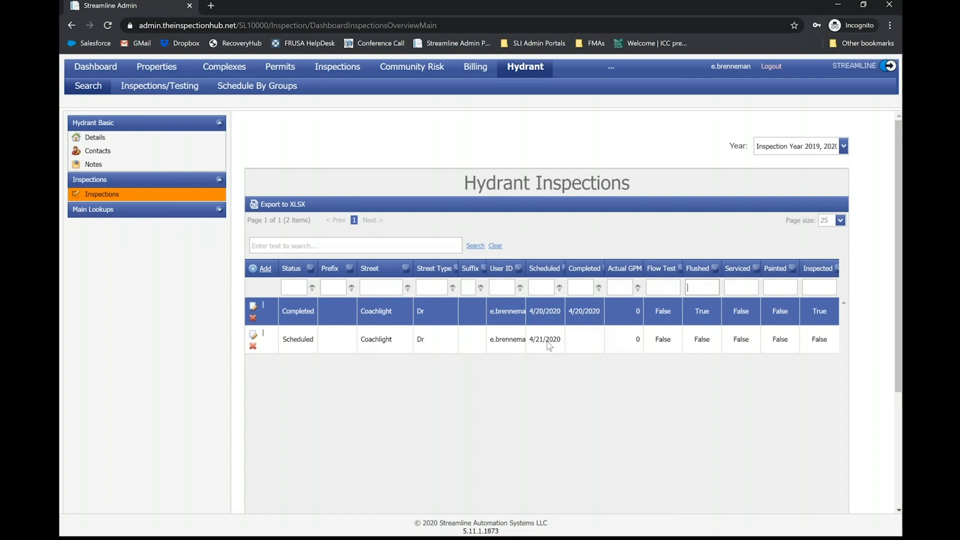
- Examine the scheduling, assignee, template, type and notes fields of a new hydrant inspection and cancel without adding it
left_click(265, 271)
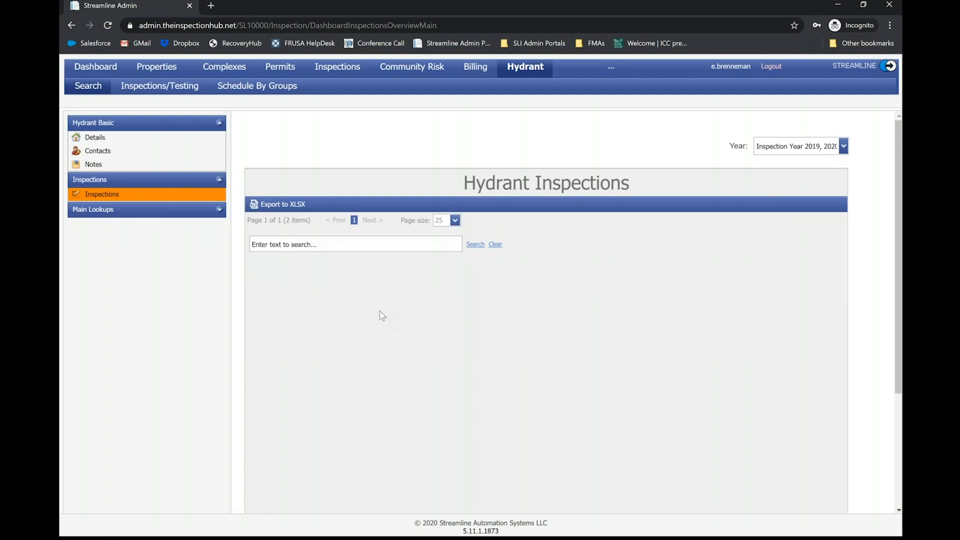
scroll(346, 319, "down", 3)
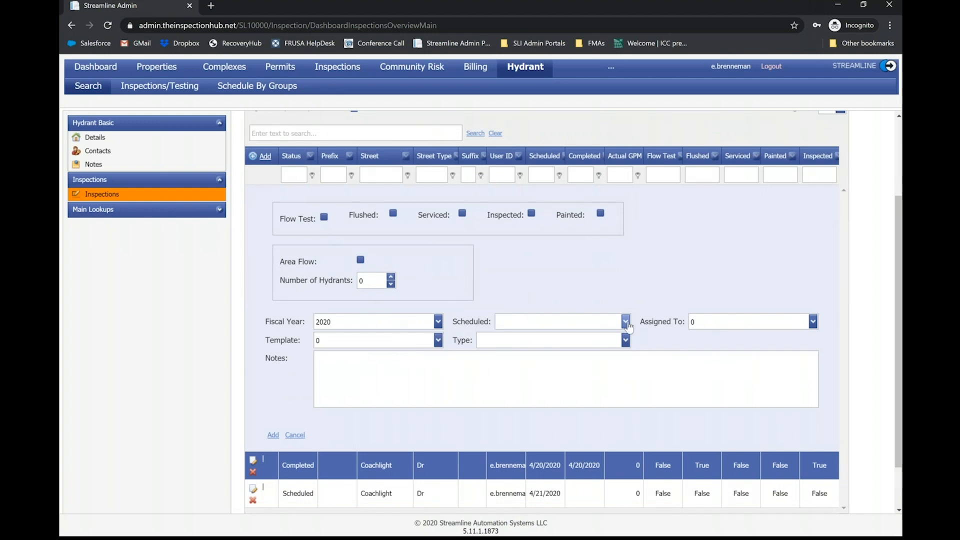
left_click(624, 324)
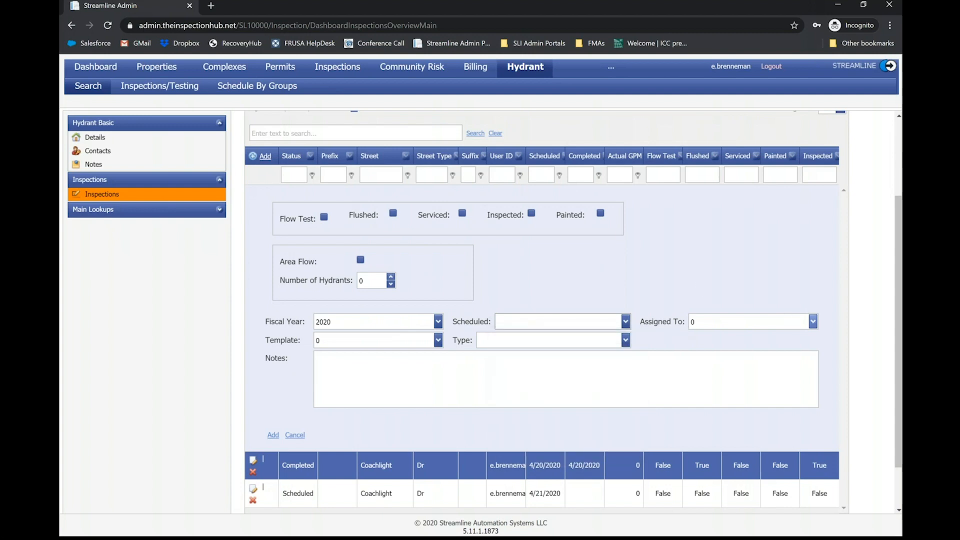
left_click(813, 321)
left_click(529, 272)
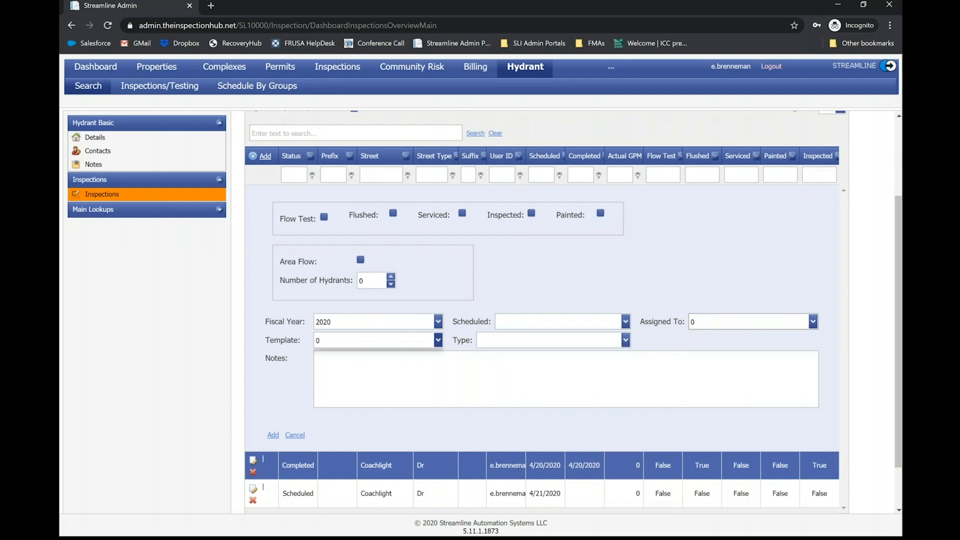
left_click(438, 340)
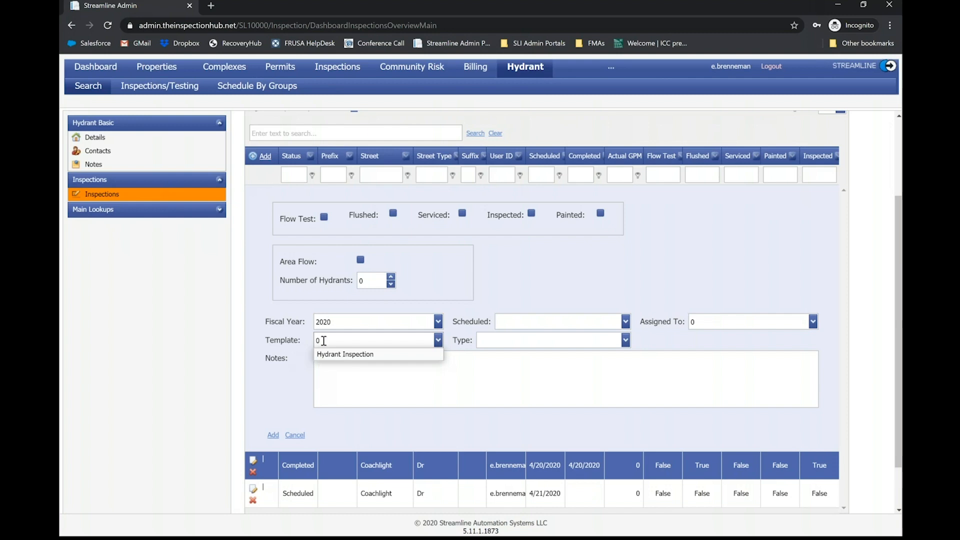
left_click(509, 300)
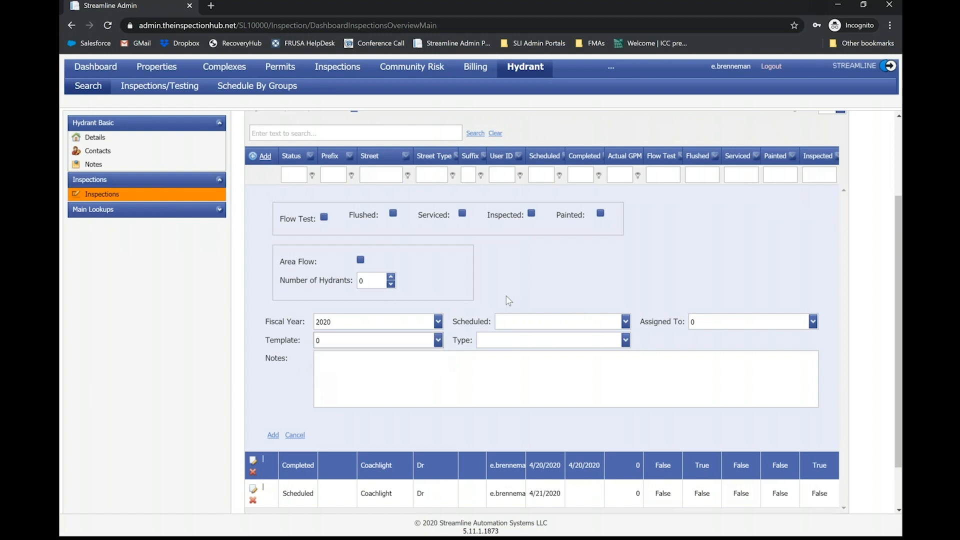
left_click(619, 346)
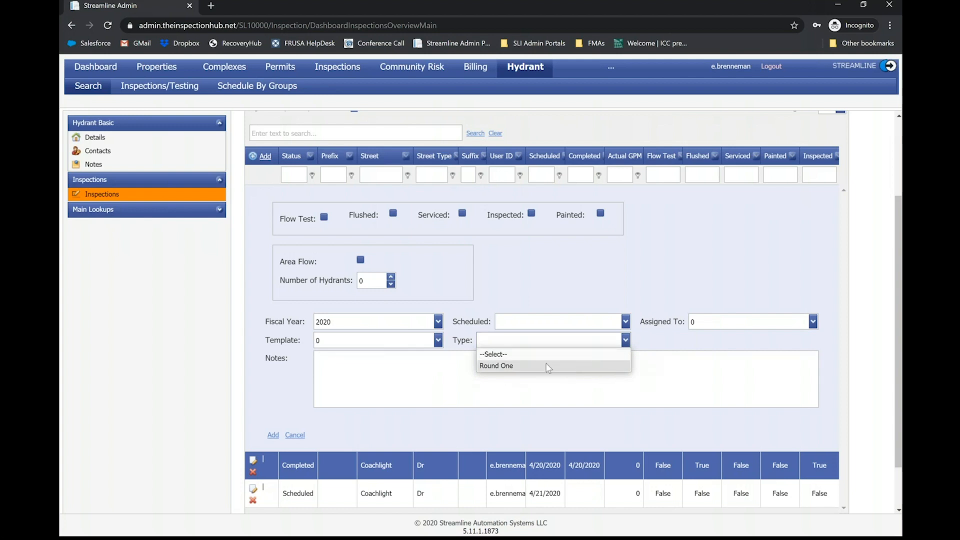
left_click(400, 376)
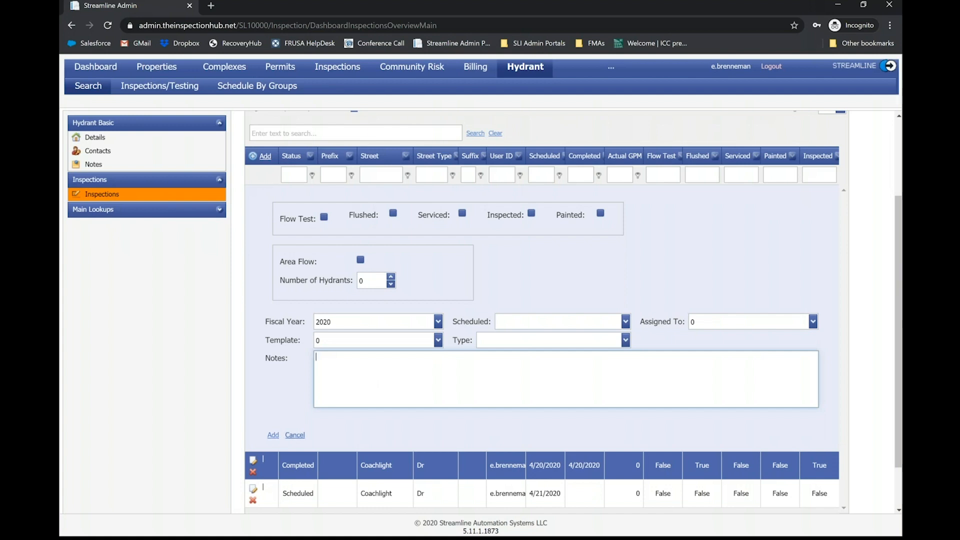
left_click(295, 435)
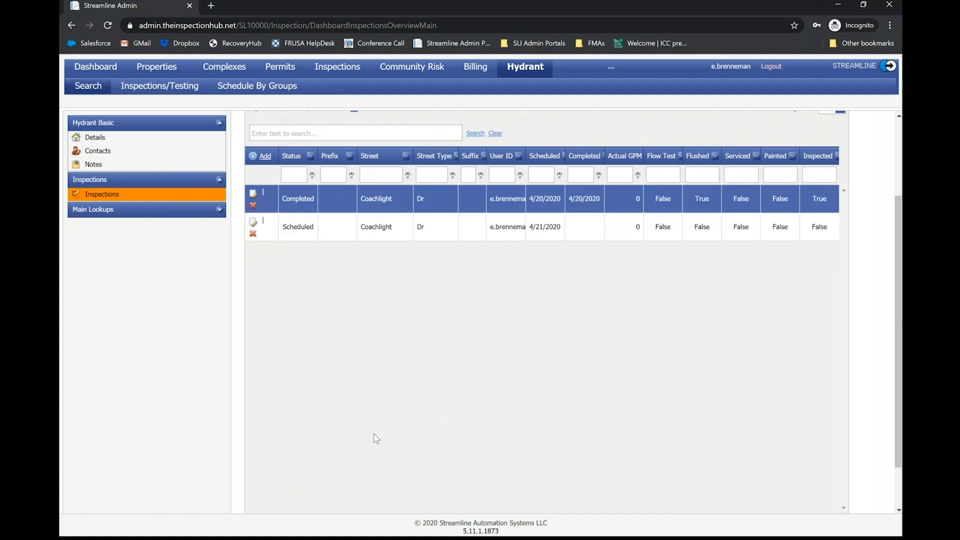
- Return to the hydrant search list and select hydrants WDM0001 through WDM0005
scroll(252, 189, "up", 3)
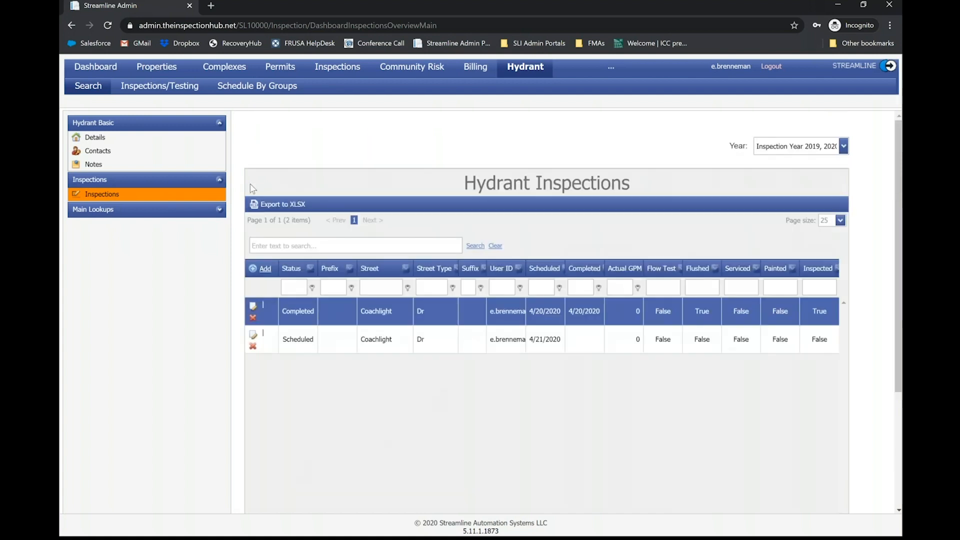
left_click(96, 95)
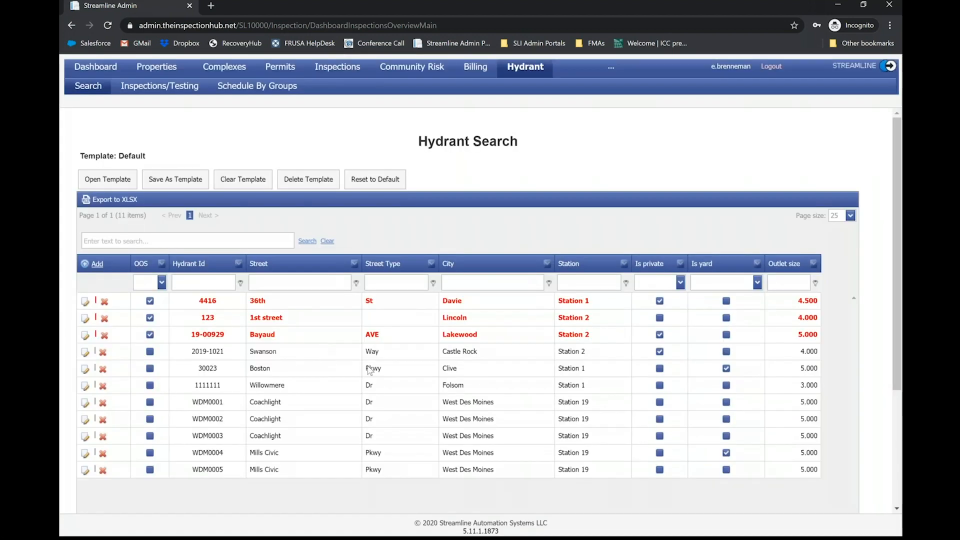
scroll(369, 370, "down", 3)
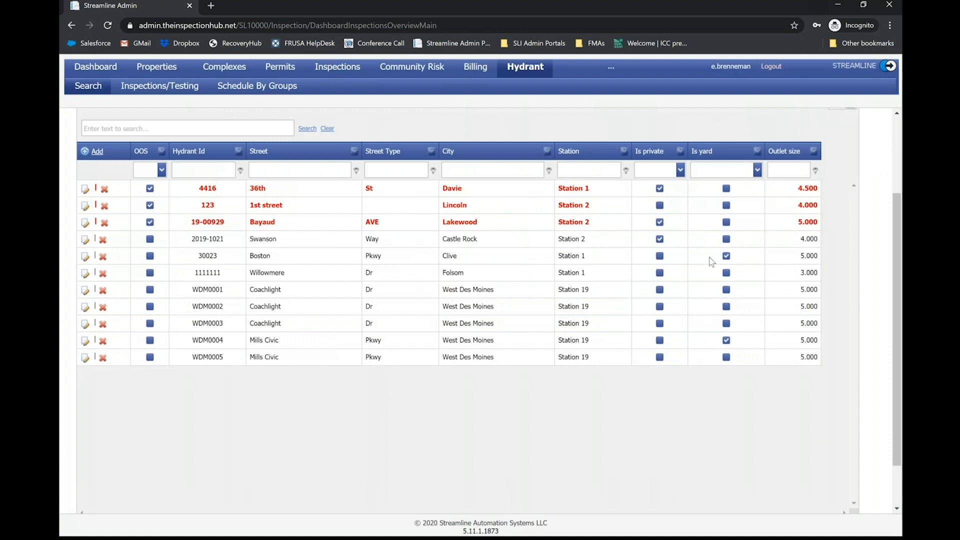
left_click(597, 296)
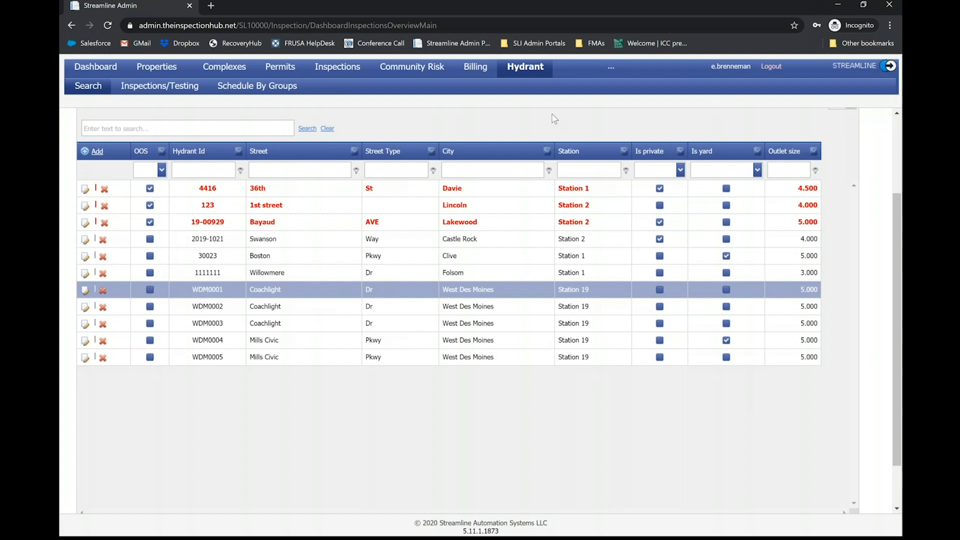
left_click(582, 358, "shift")
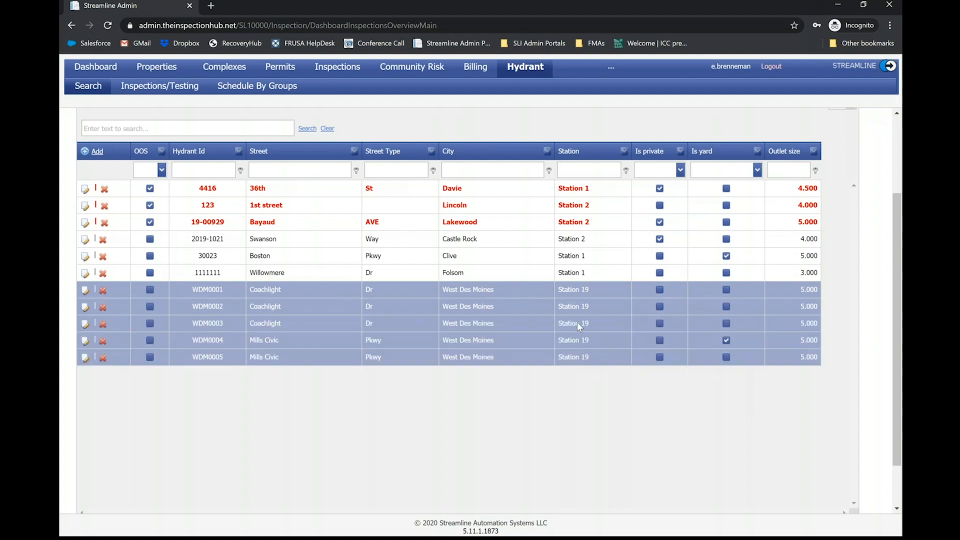
- Open the bulk inspection scheduling form for the five selected hydrants, review its fields, and close it without saving
right_click(579, 324)
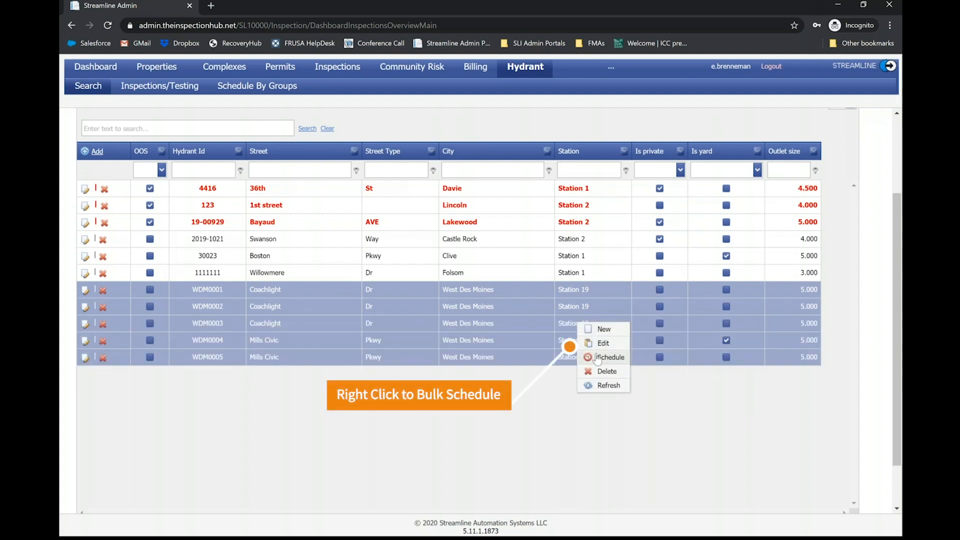
left_click(598, 358)
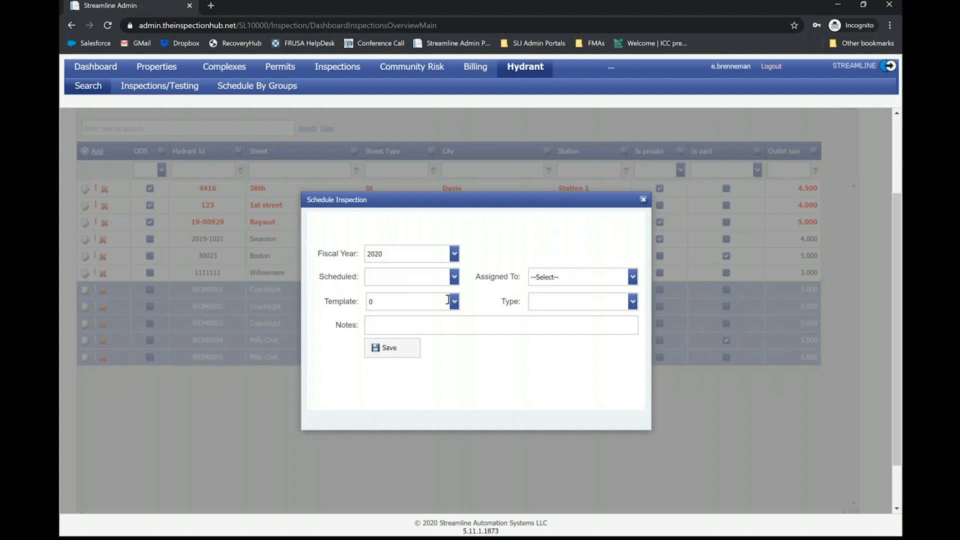
left_click(643, 201)
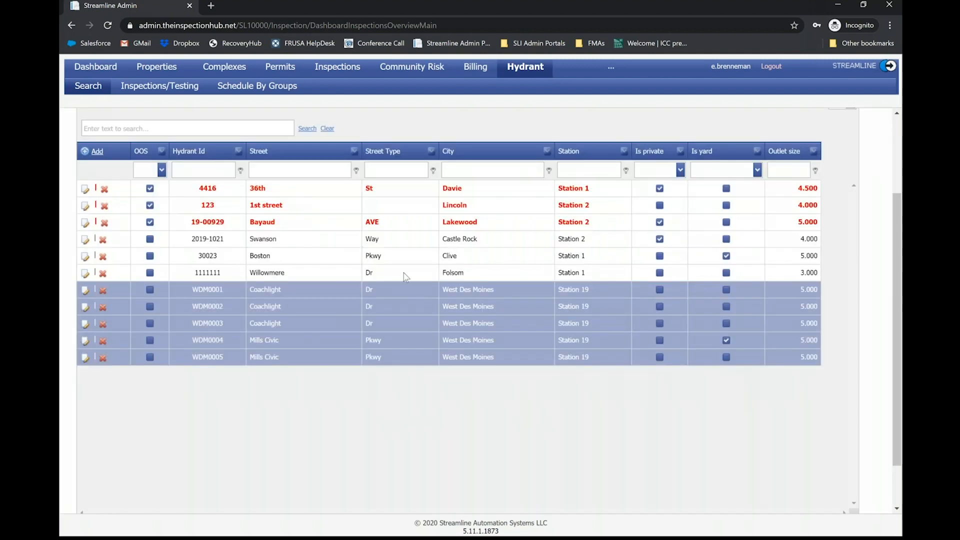
- Open the bulk edit form for the selected hydrants, review the general fields available for updating, and close it without saving
right_click(488, 325)
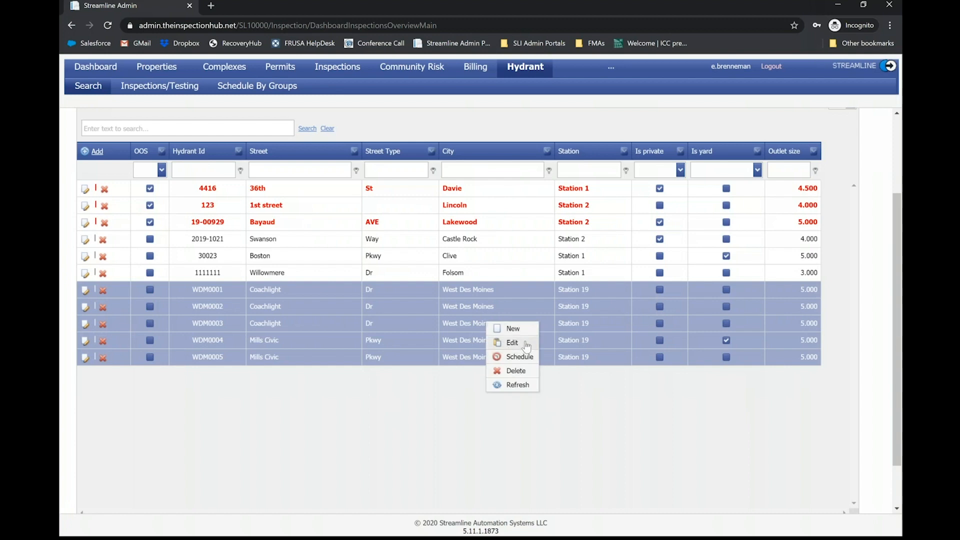
left_click(527, 346)
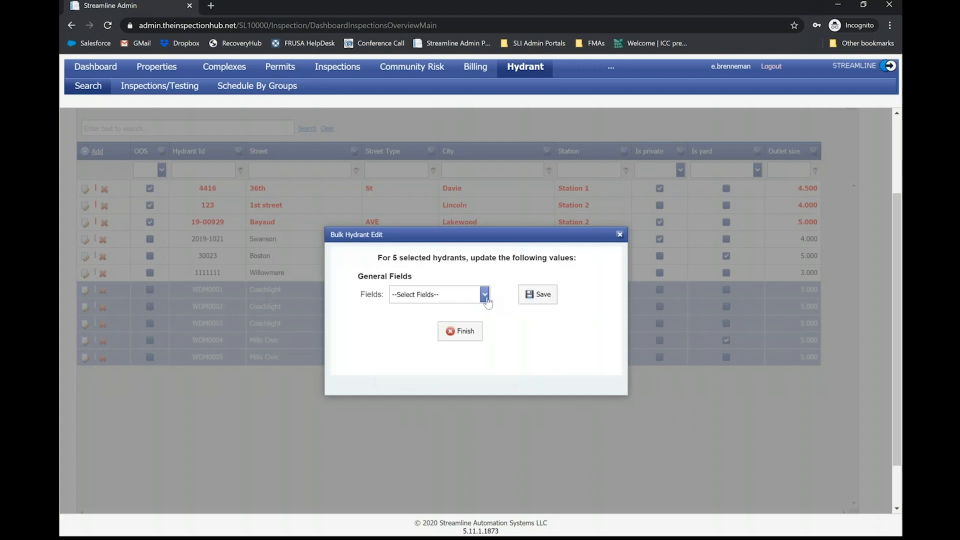
left_click(484, 295)
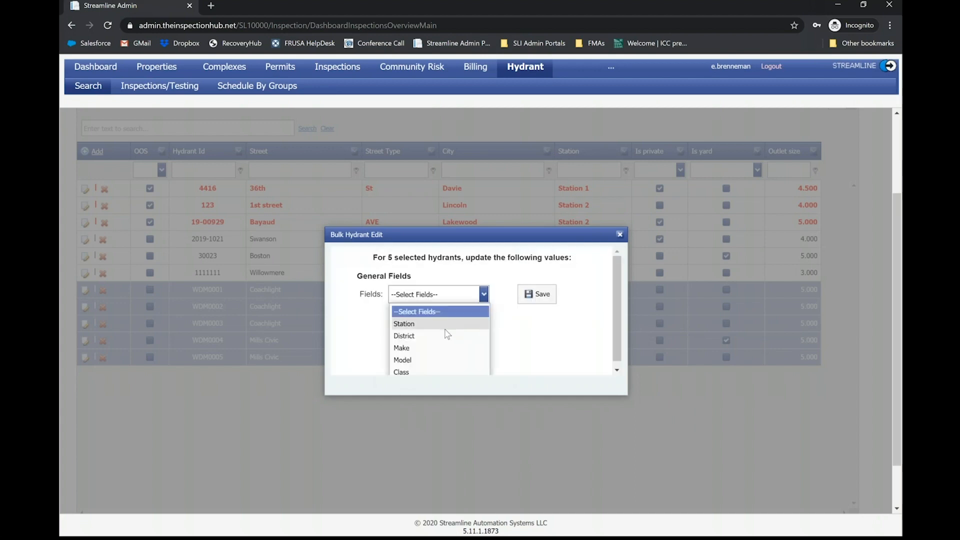
scroll(463, 333, "down", 1)
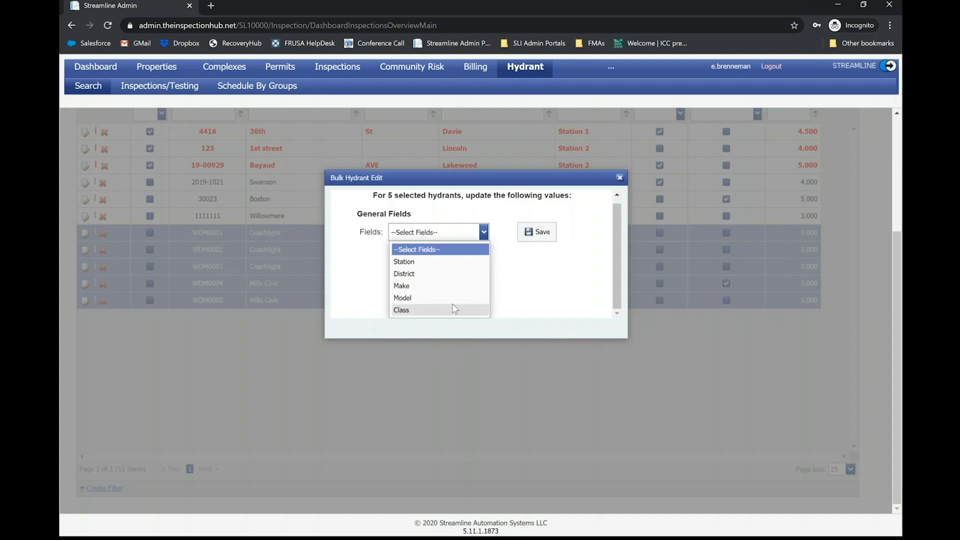
left_click(527, 295)
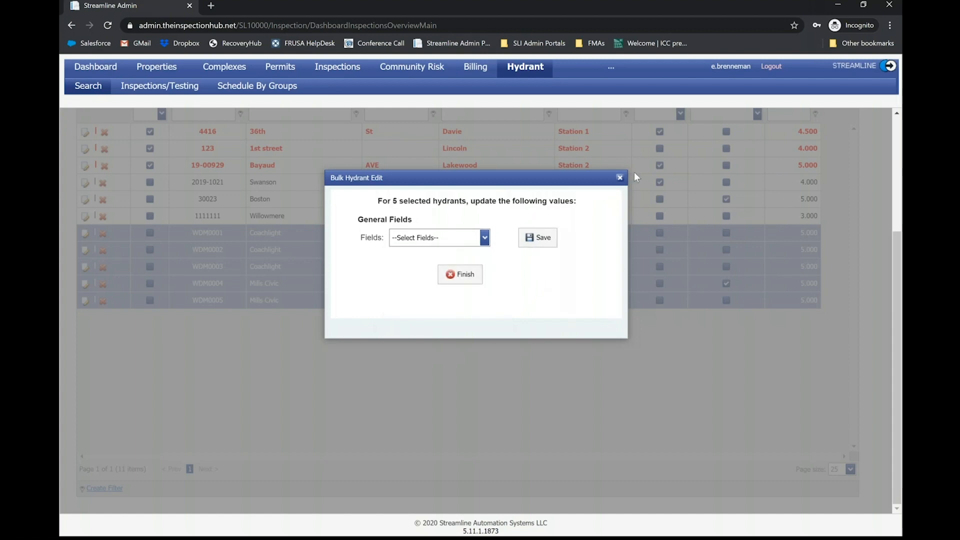
left_click(620, 177)
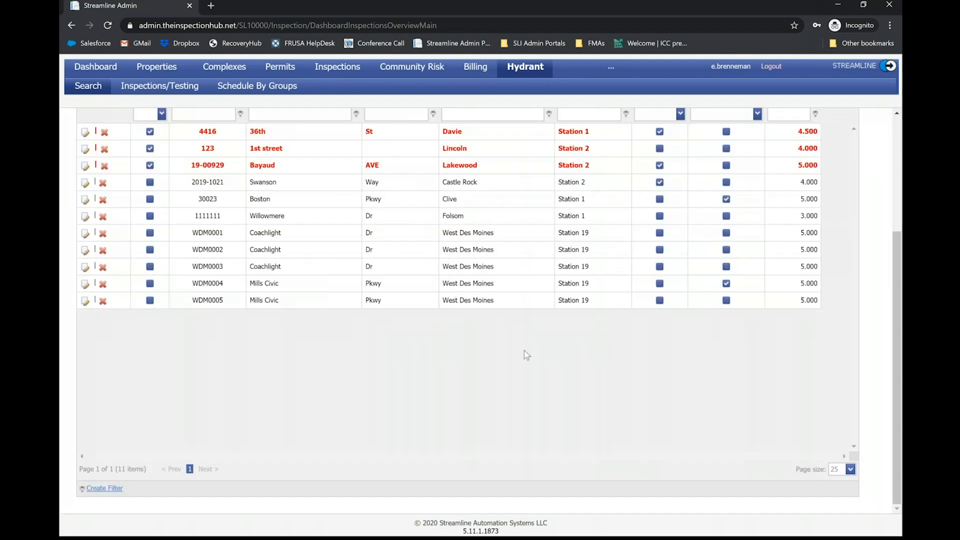
- Open the list of all hydrant inspections and limit it to the year 2020 by deselecting Inspection Year 2019
scroll(536, 340, "up", 4)
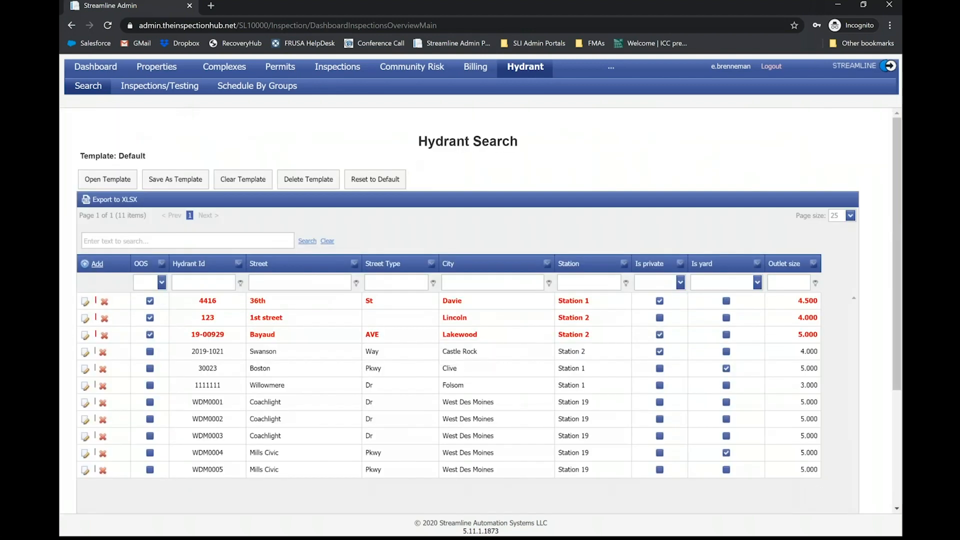
mouse_move(160, 87)
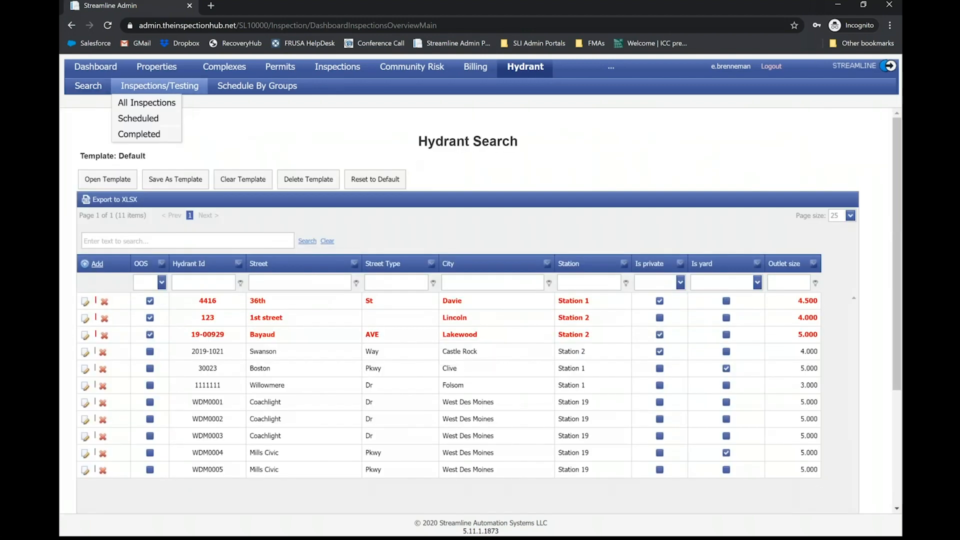
left_click(143, 103)
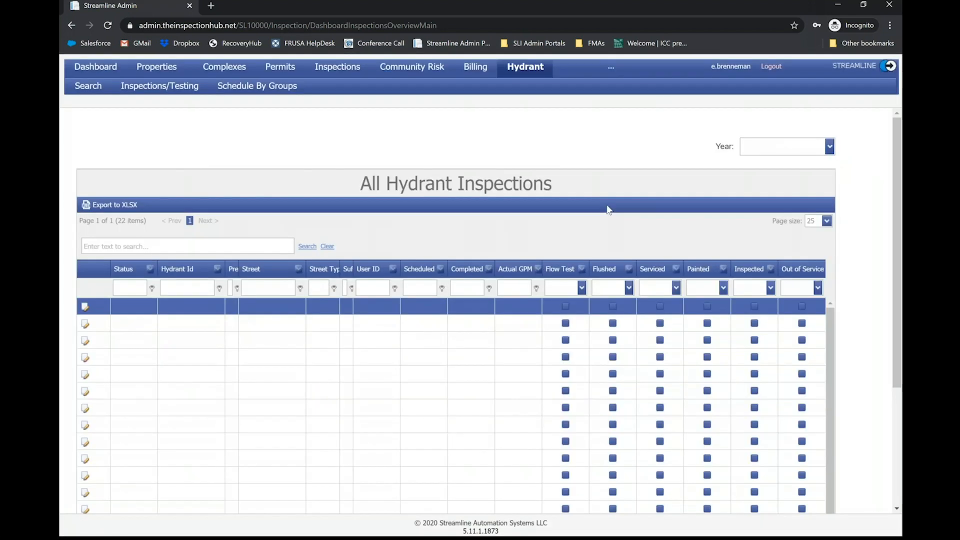
left_click(831, 148)
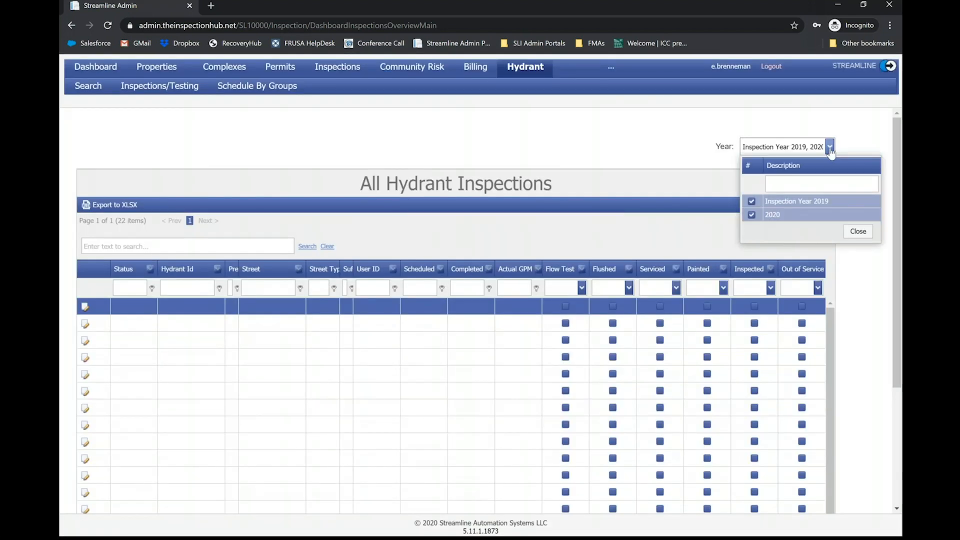
left_click(752, 202)
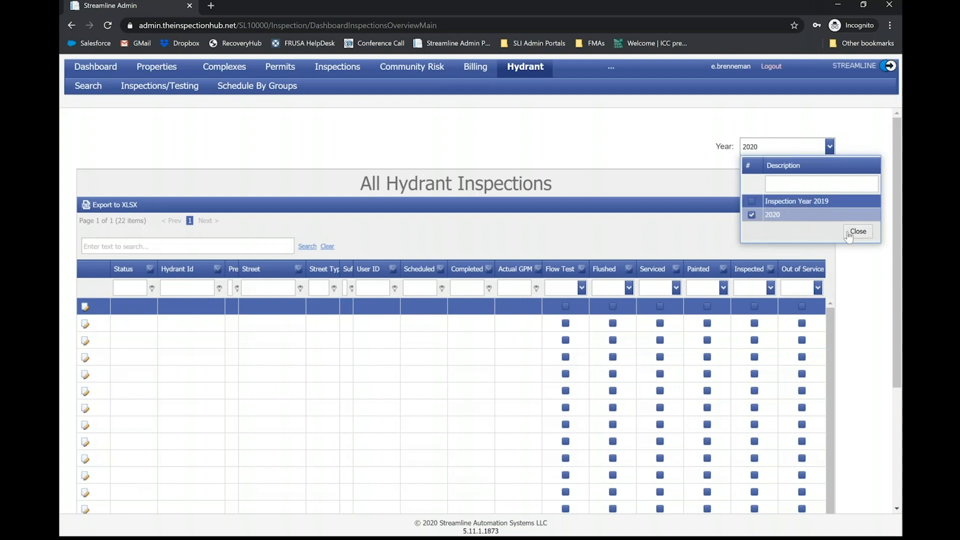
left_click(852, 239)
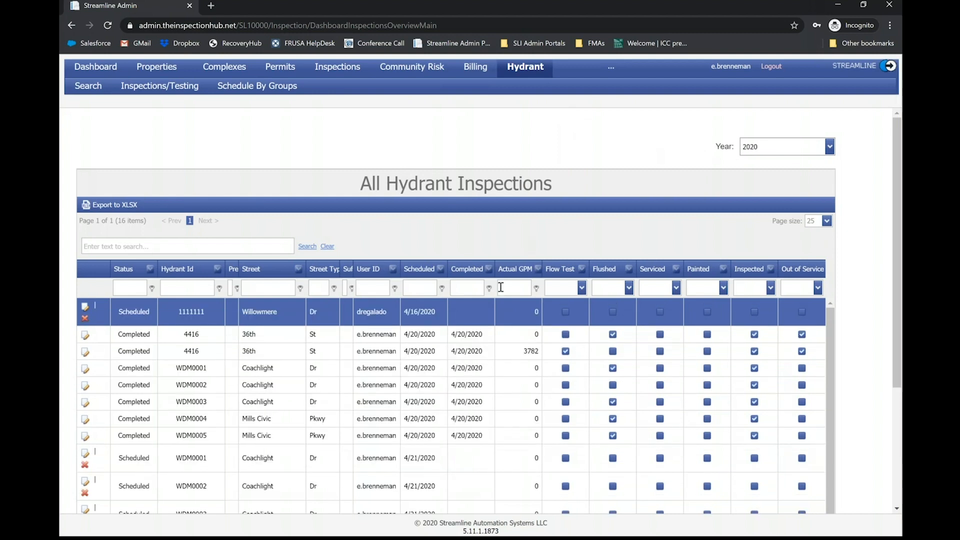
- Look over the 2020 hydrant inspections, filter them to those with Flushed checked, and clear the filter again
scroll(385, 234, "down", 2)
scroll(386, 234, "up", 1)
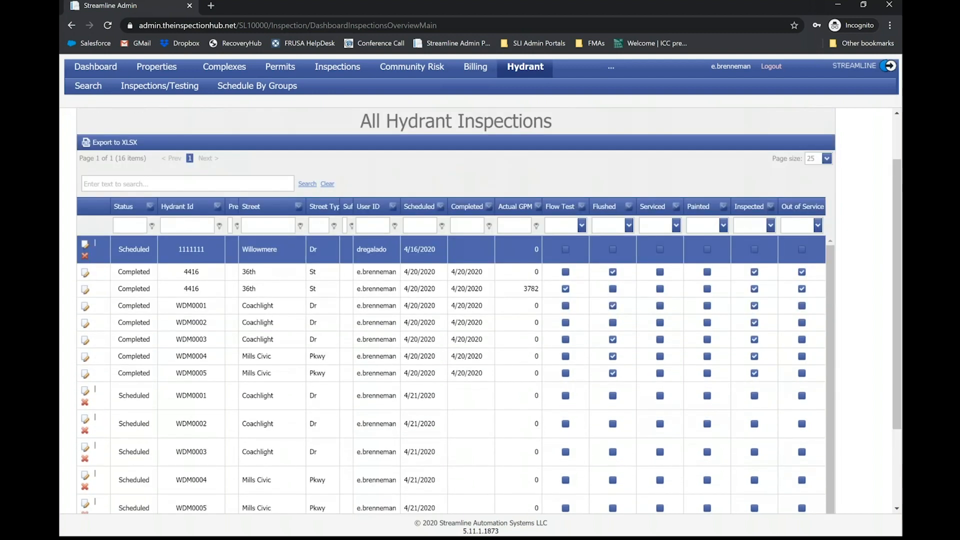
scroll(311, 290, "down", 1)
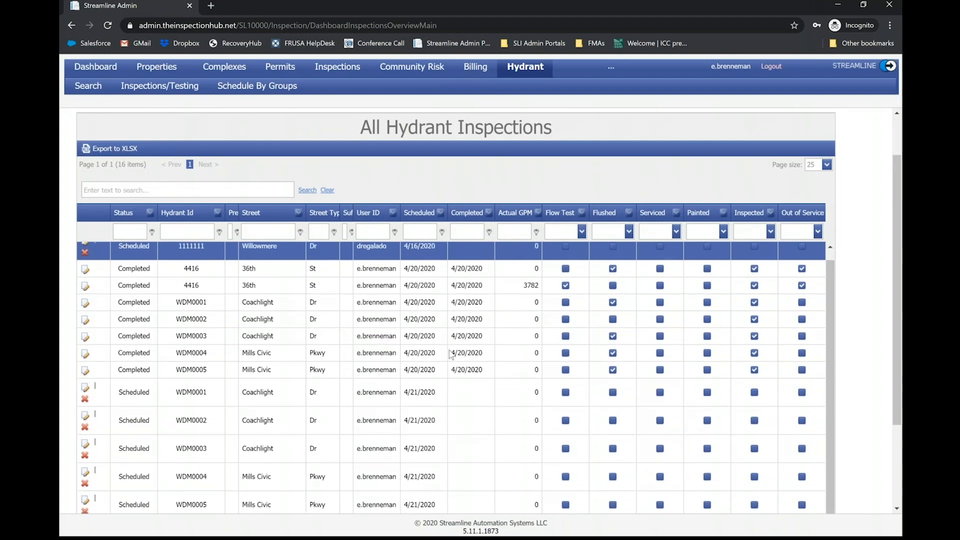
scroll(484, 334, "up", 1)
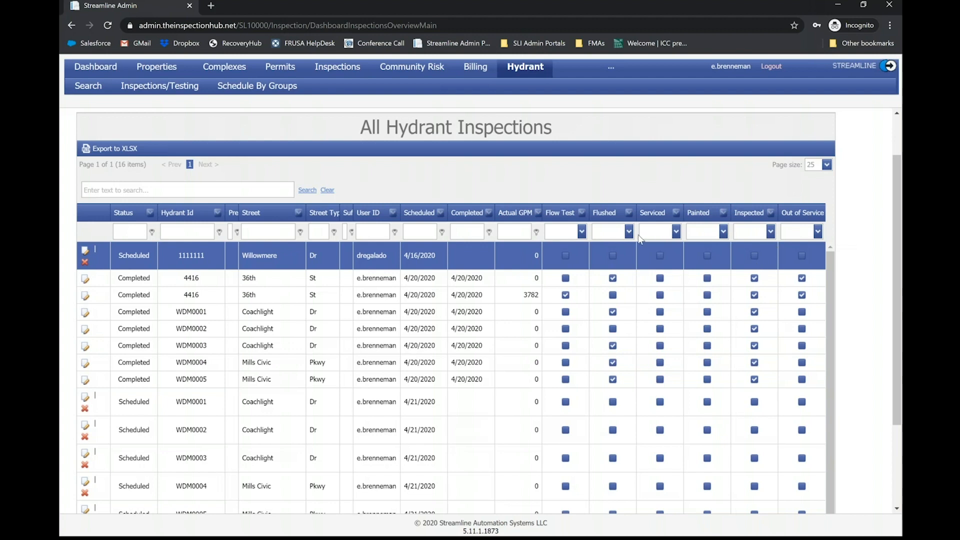
left_click(629, 232)
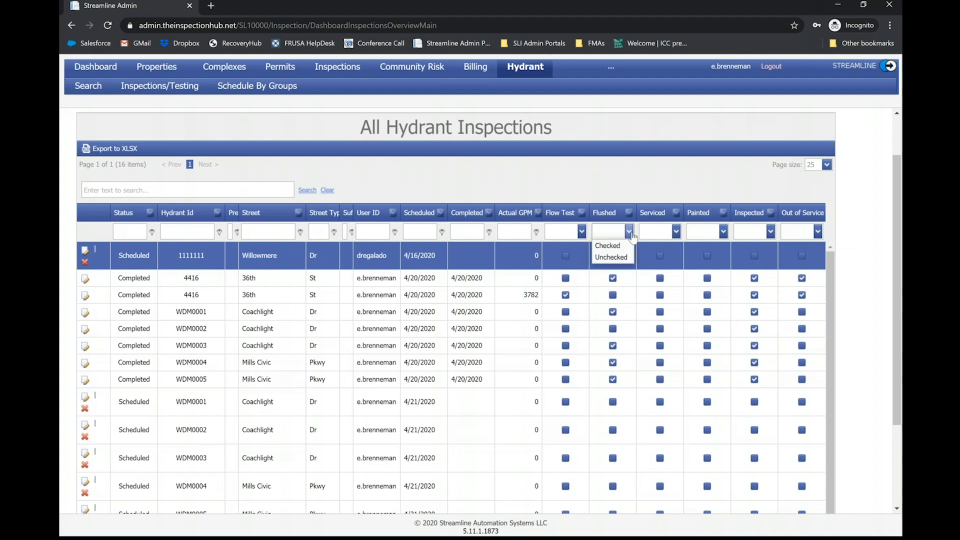
left_click(606, 245)
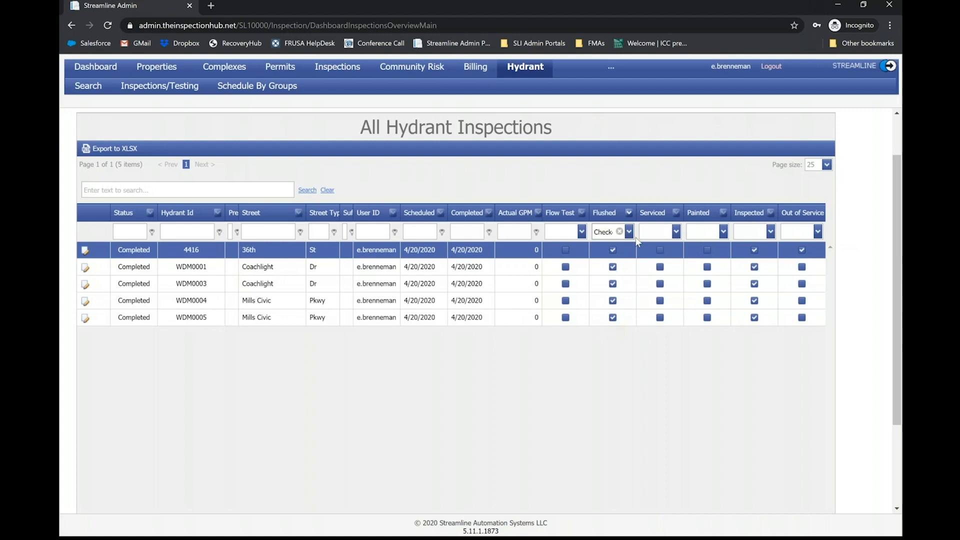
left_click(620, 232)
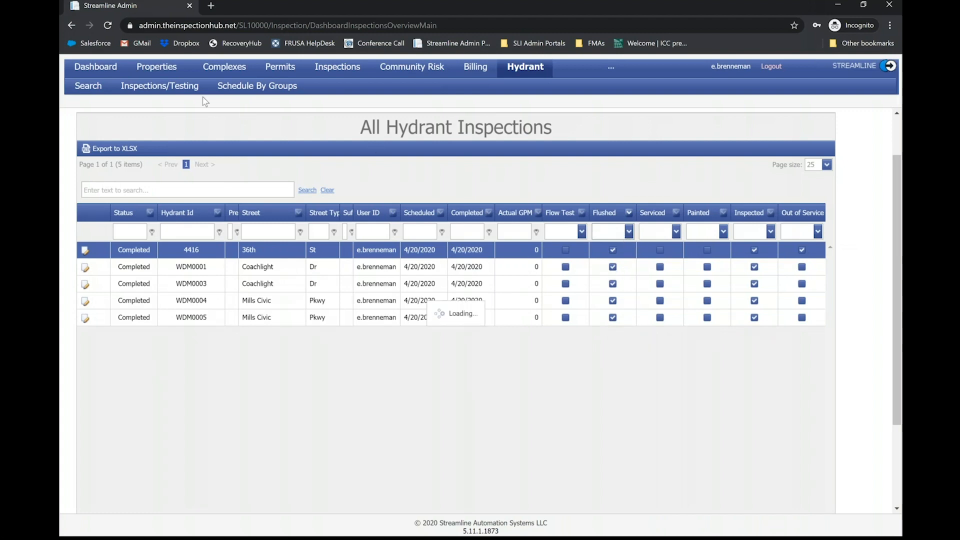
- Review the rest of the inspection list and switch to the Streamline Inspections app showing the hydrant map
mouse_move(240, 90)
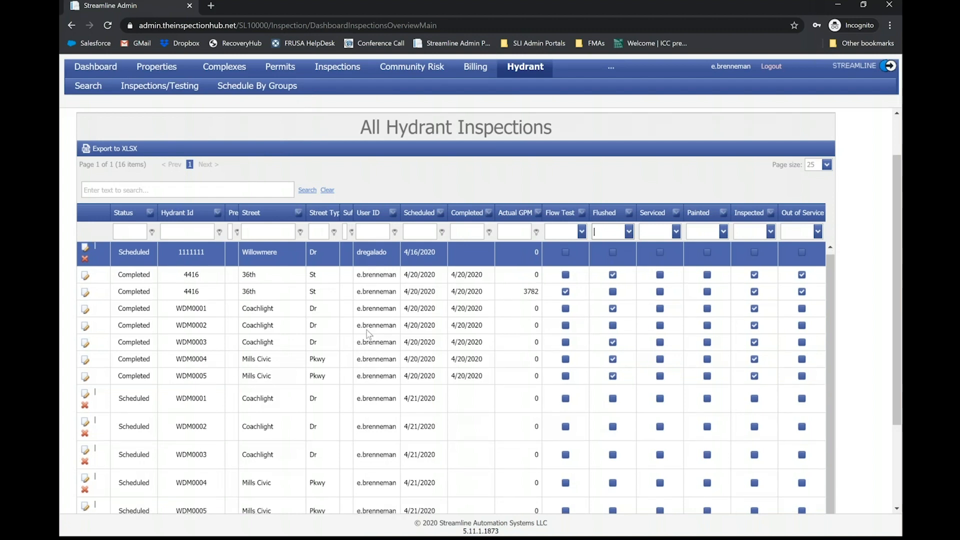
scroll(441, 288, "down", 3)
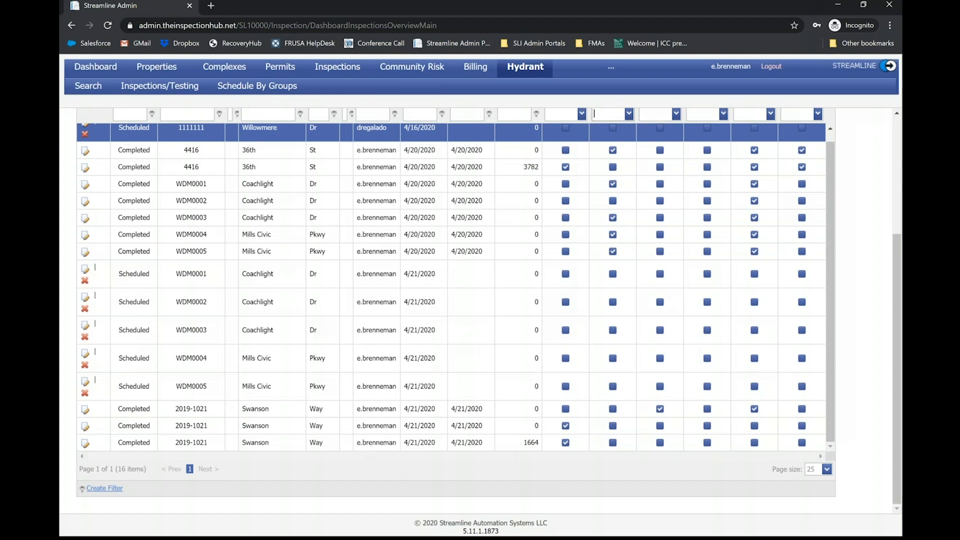
left_click(476, 530)
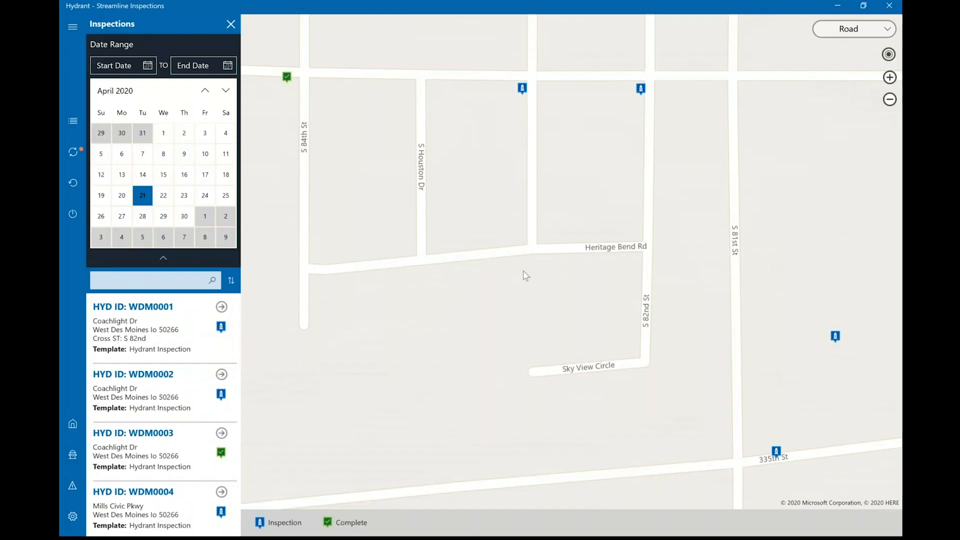
- Examine the hydrant inspections on the surrounding street map and in the inspection list for April 21, 2020
scroll(525, 275, "down", 2)
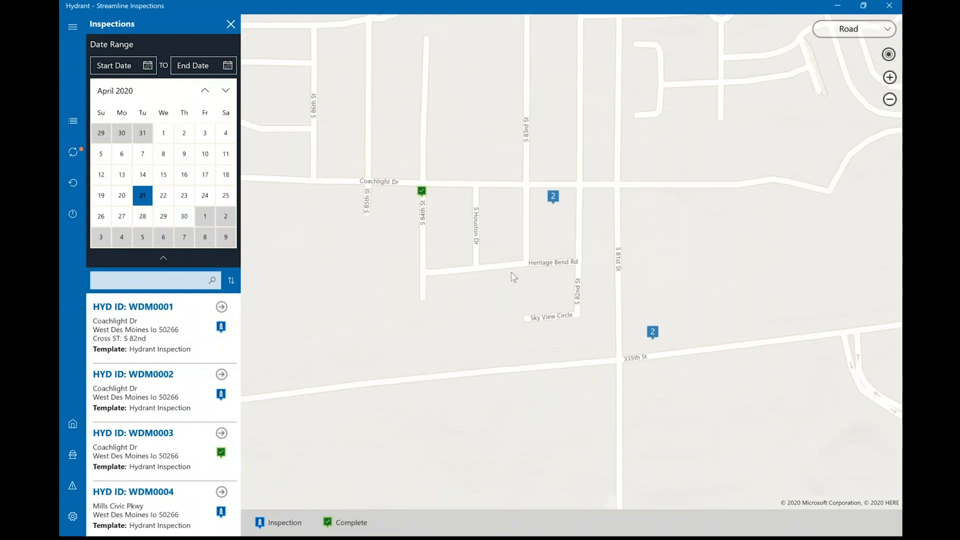
scroll(515, 277, "down", 1)
scroll(515, 278, "down", 1)
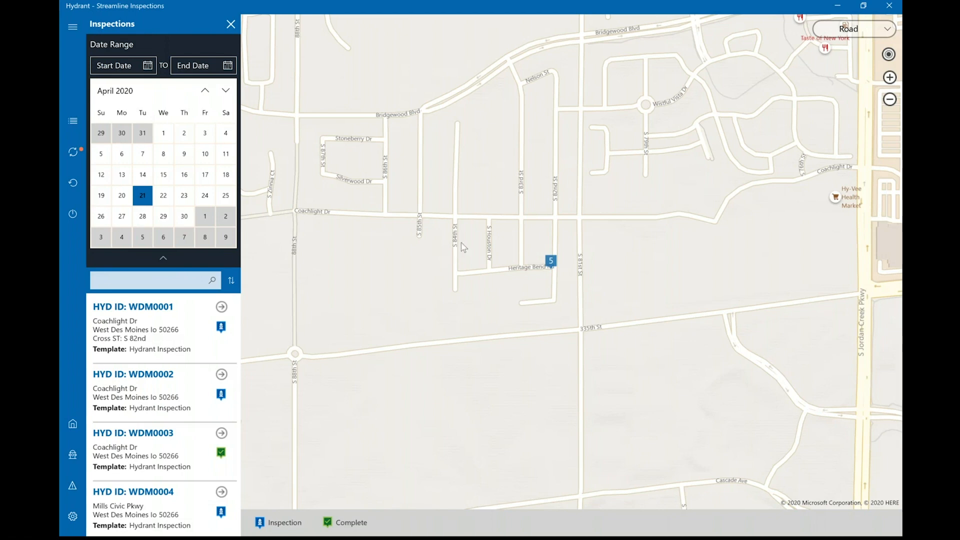
scroll(463, 247, "down", 1)
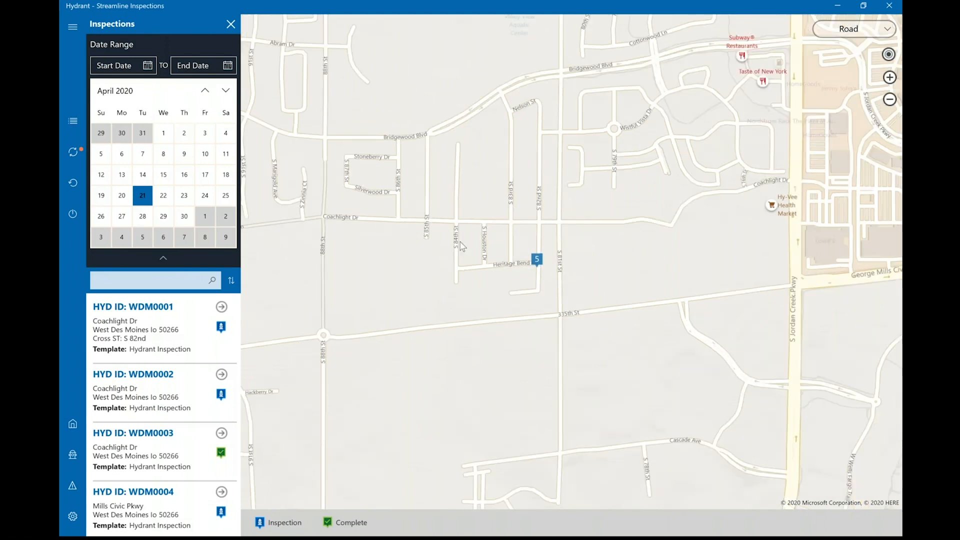
scroll(463, 246, "down", 1)
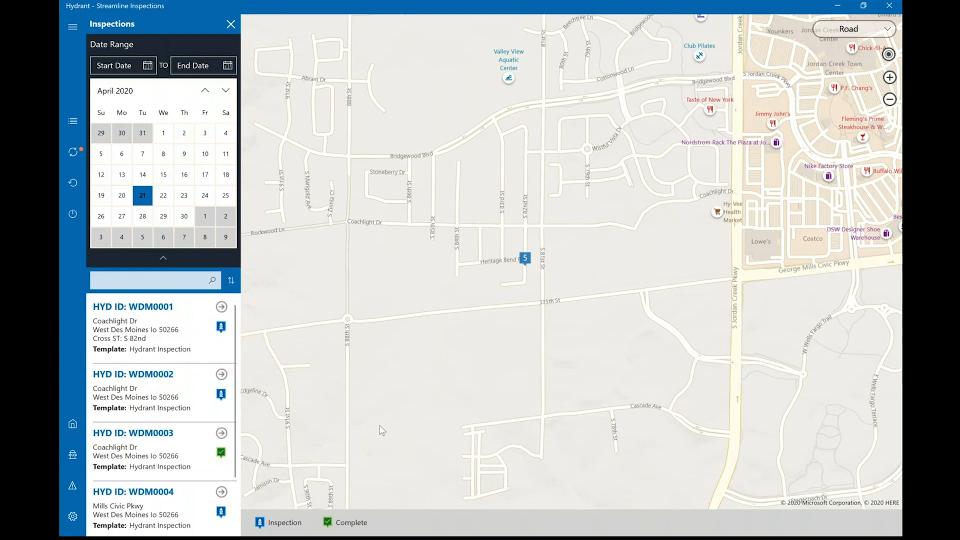
scroll(440, 387, "up", 1)
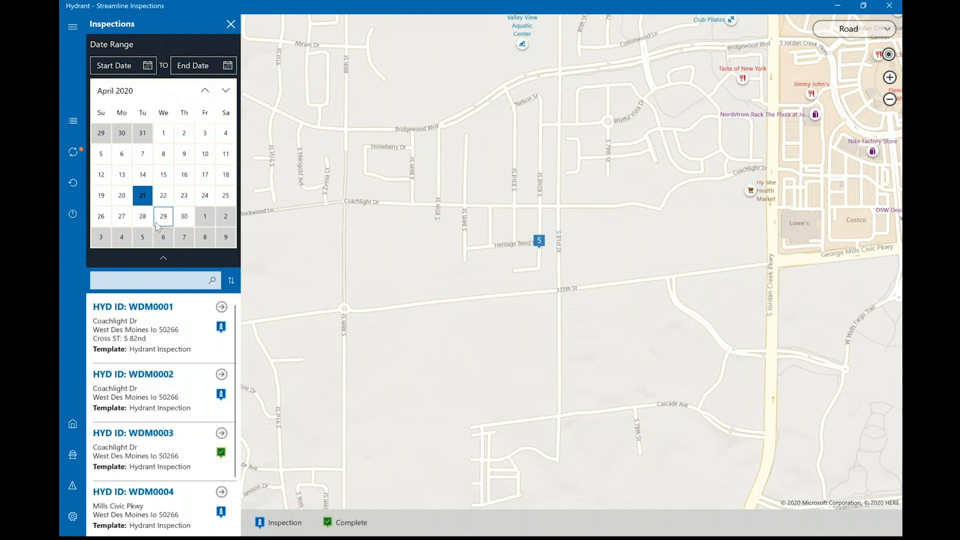
scroll(150, 313, "down", 2)
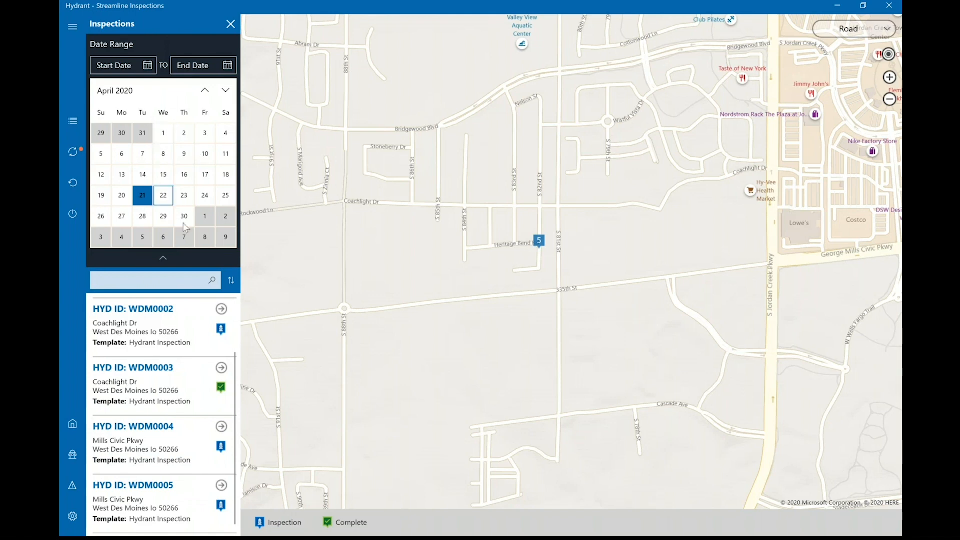
- Collapse the date range calendar, view the inspection list's sort options, and dismiss them without choosing one
left_click(166, 259)
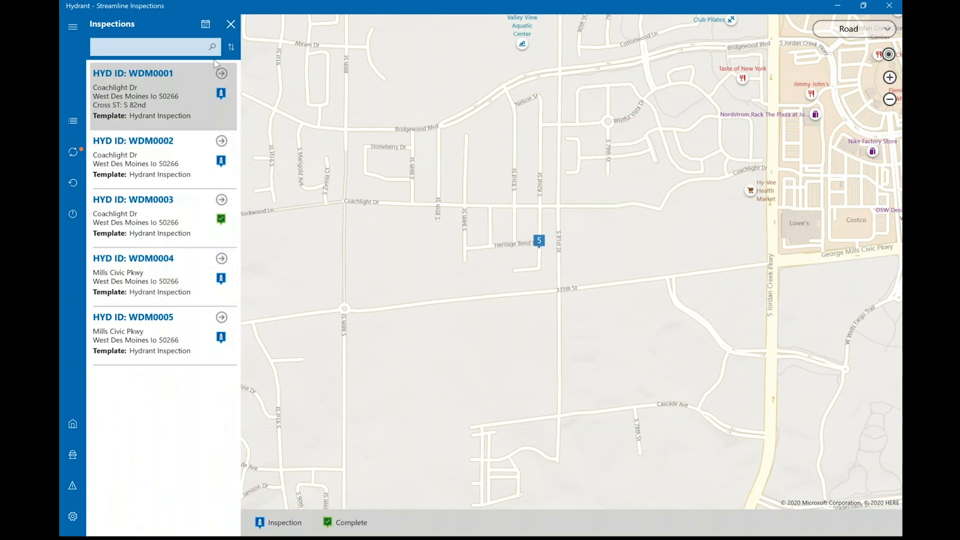
left_click(231, 47)
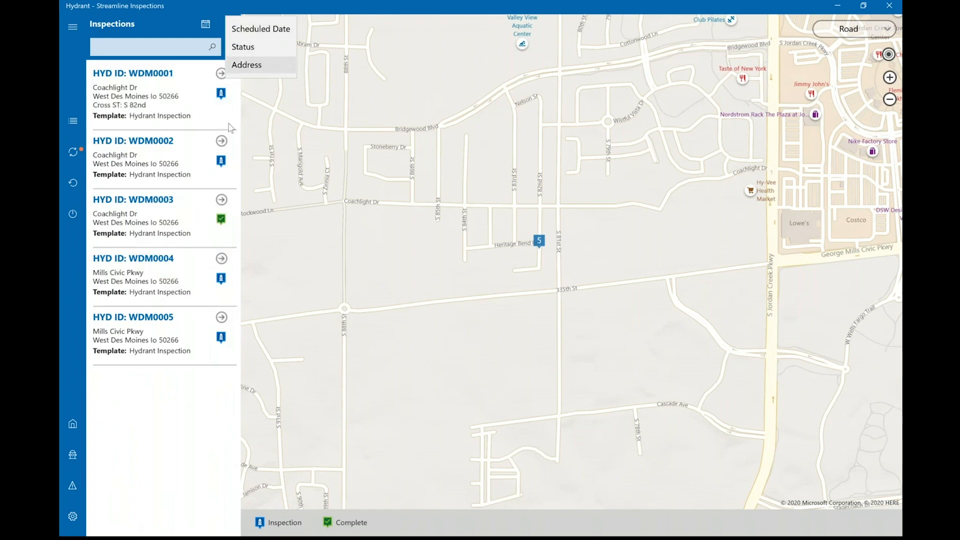
left_click(179, 398)
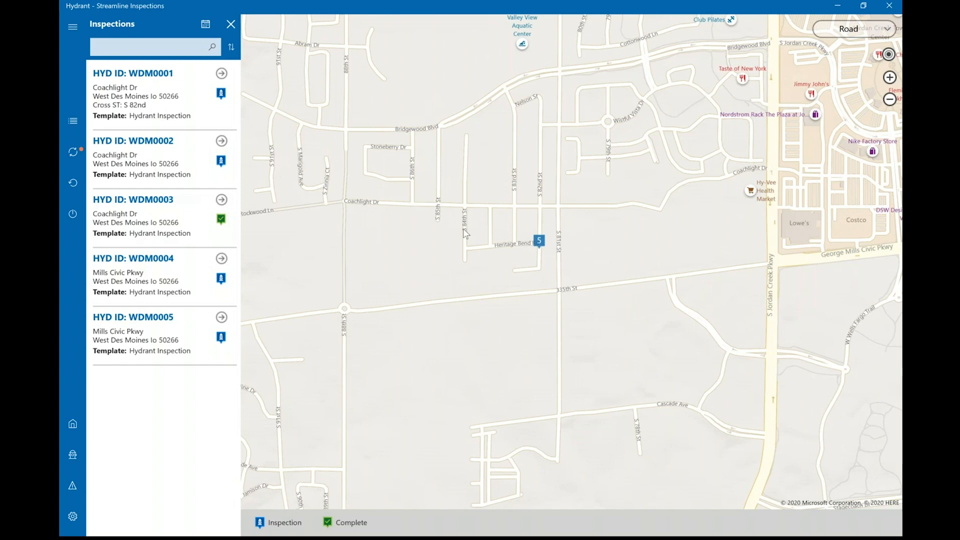
- Show the individual hydrant markers around Coachlight Dr and Mills Civic Pkwy on the Aerial map
scroll(465, 233, "up", 1)
scroll(465, 234, "up", 2)
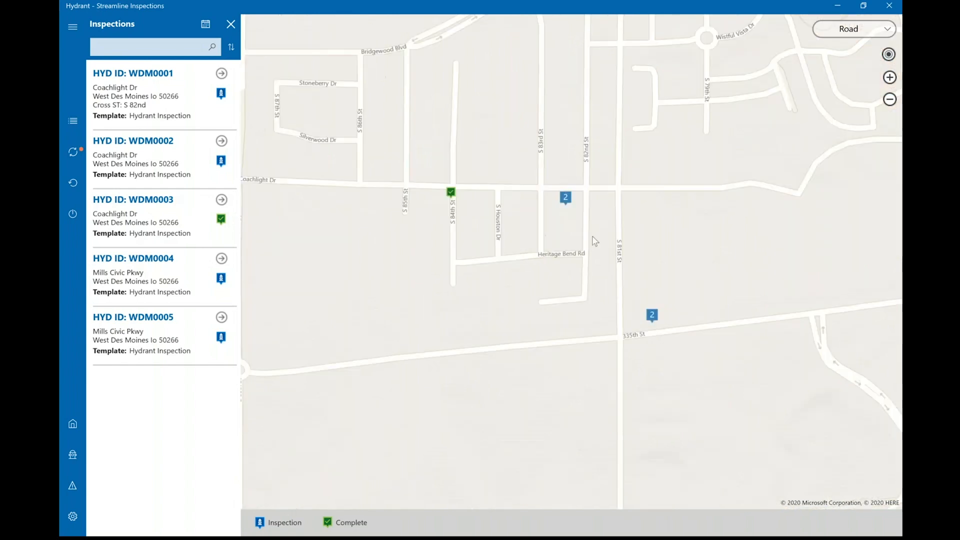
scroll(595, 241, "up", 2)
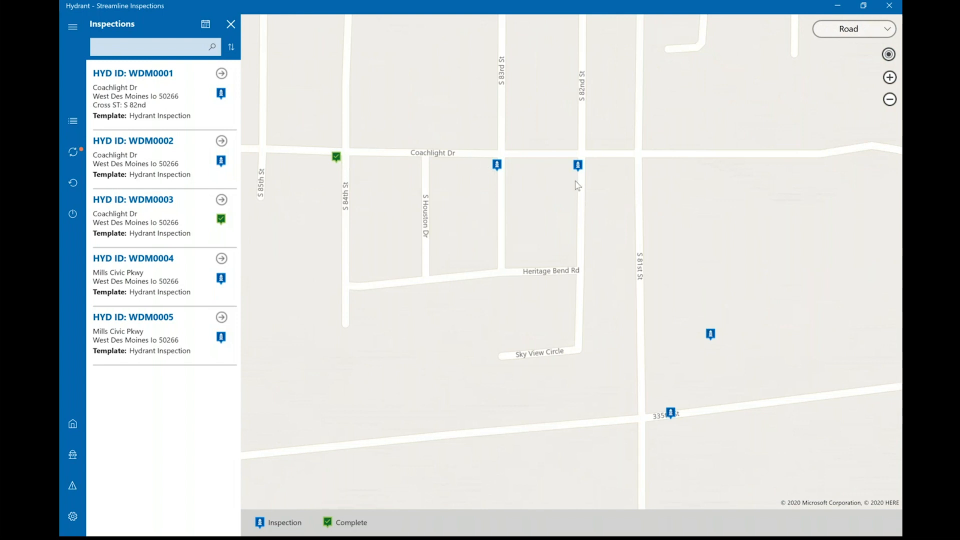
left_click(850, 34)
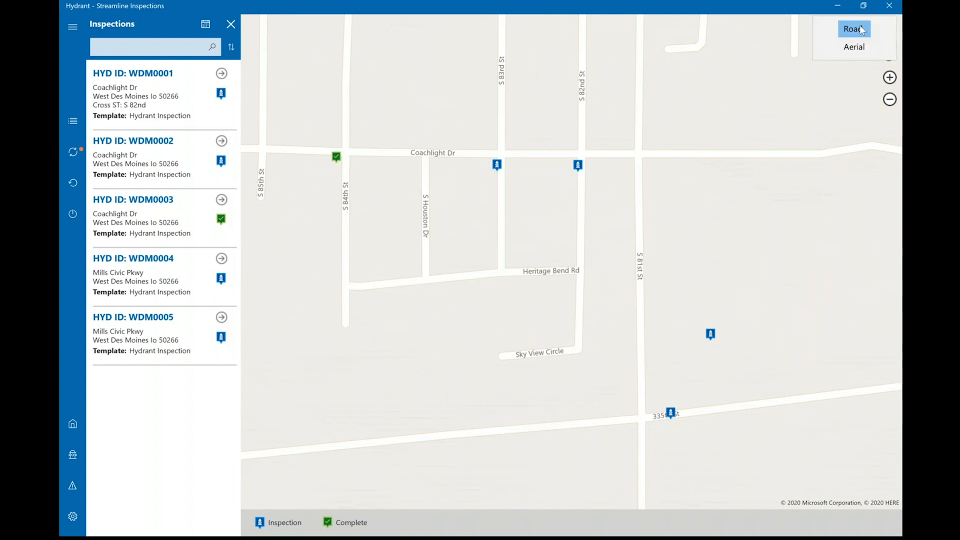
left_click(856, 46)
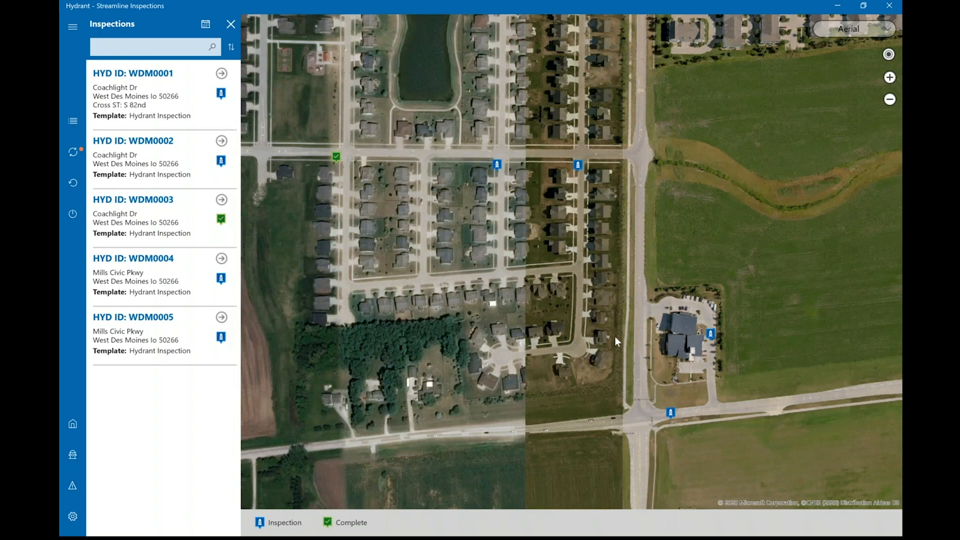
- Examine the two hydrants around the building northeast of the S 81st St and 335th St intersection in the aerial imagery
left_click_drag(688, 355, 667, 334)
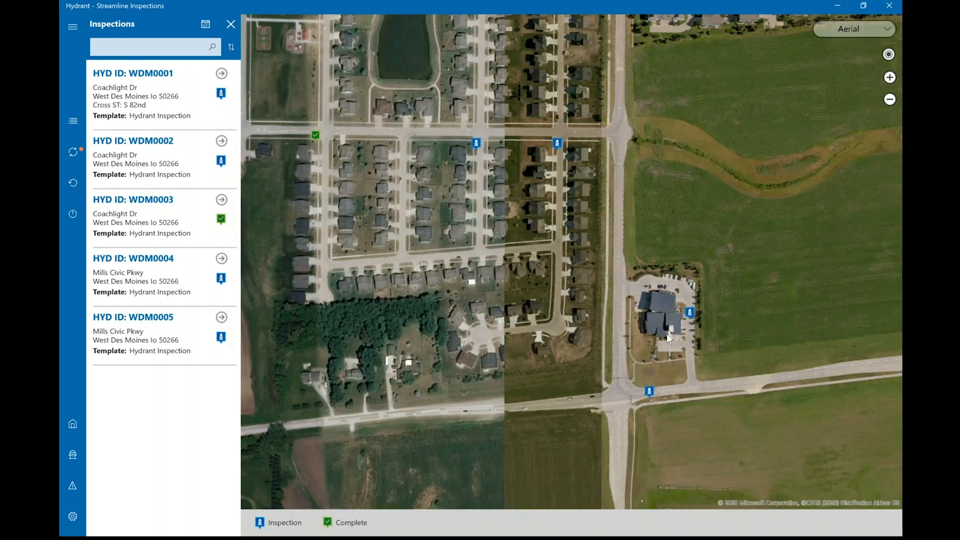
scroll(670, 338, "up", 2)
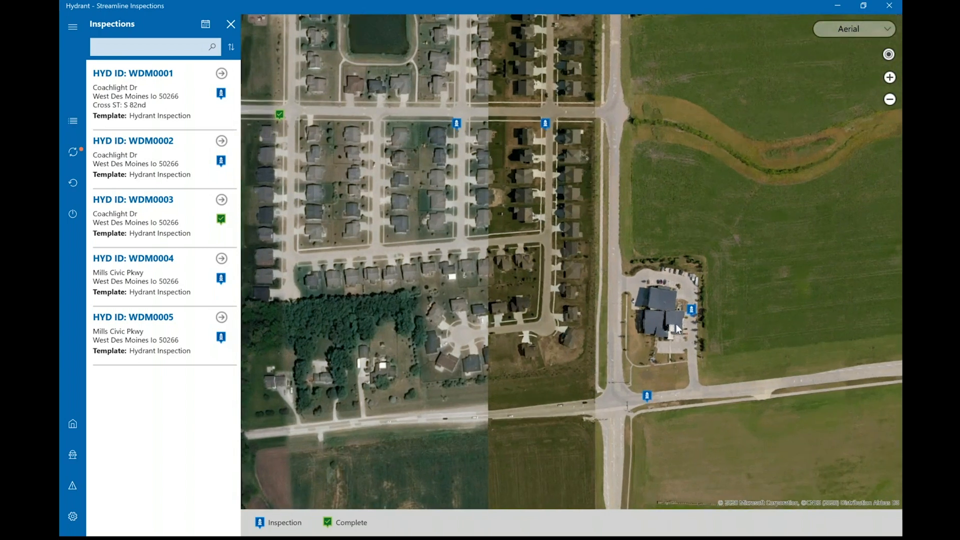
scroll(675, 324, "up", 2)
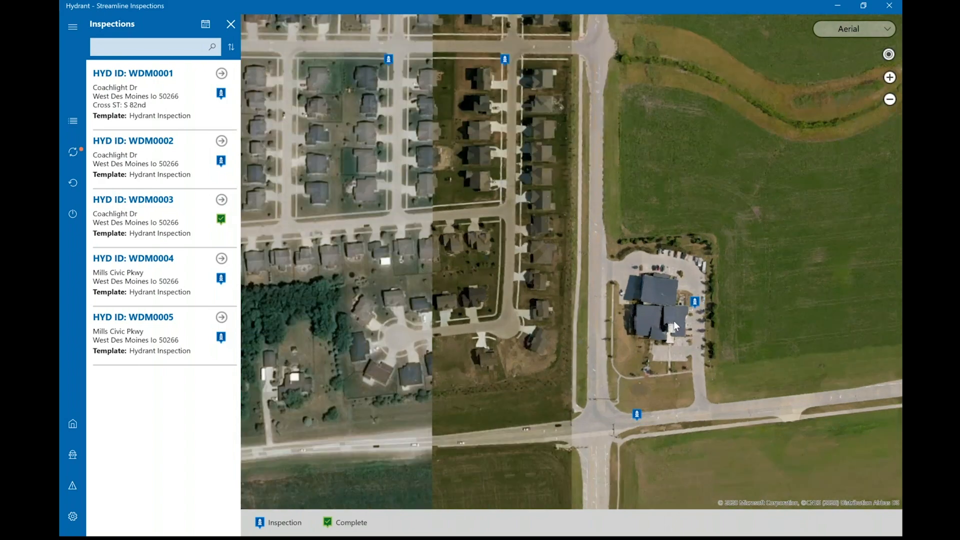
scroll(674, 320, "up", 2)
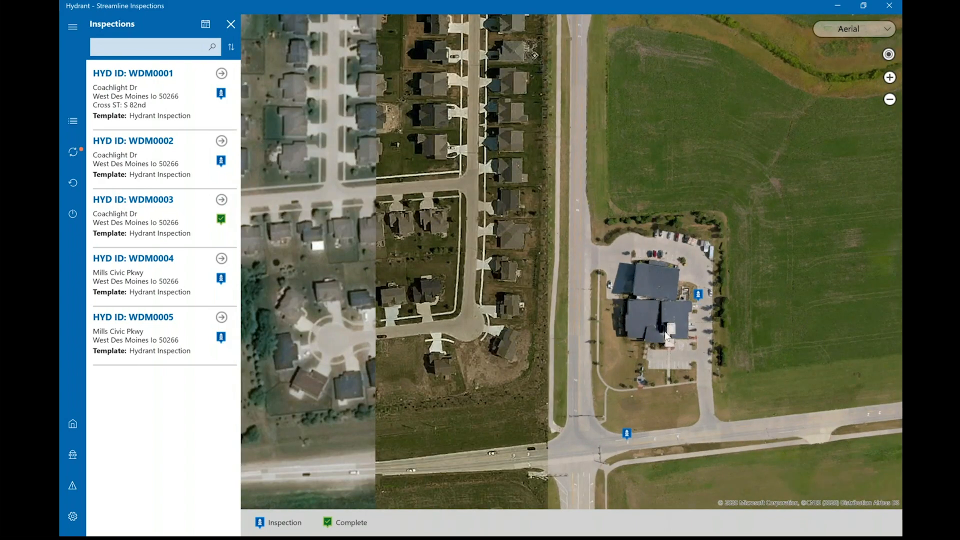
scroll(665, 332, "up", 3)
left_click_drag(665, 333, 555, 216)
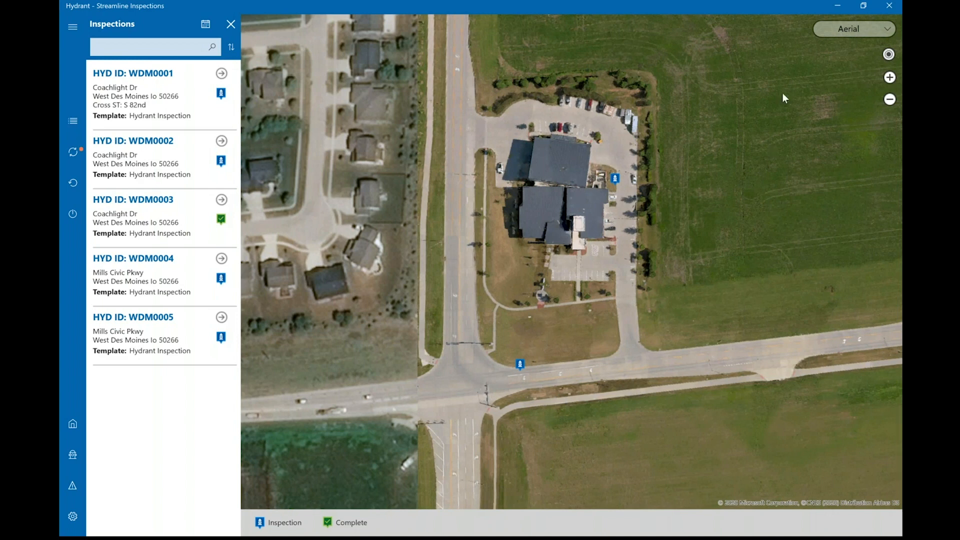
- Compare the hydrant positions on the Road map and return to the Aerial map
left_click(843, 34)
left_click(847, 28)
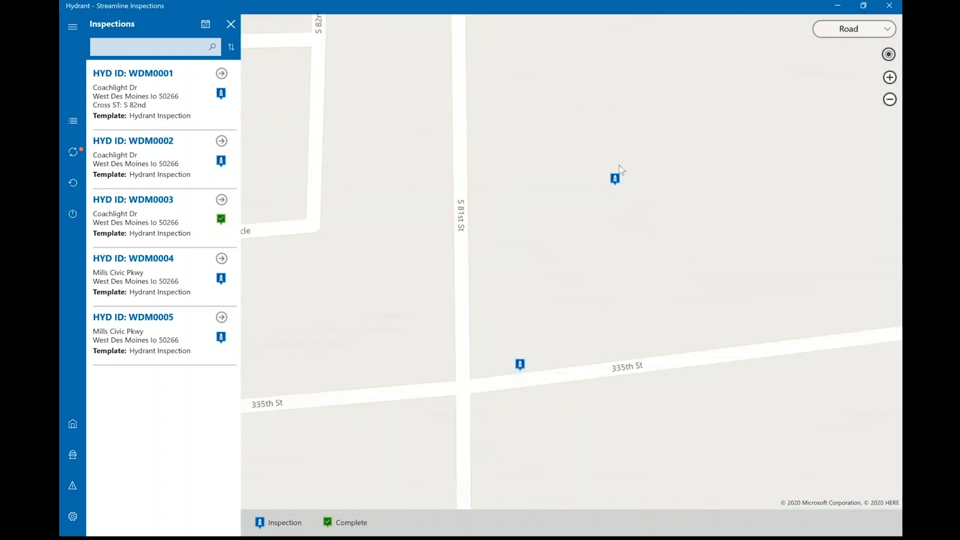
left_click(849, 30)
left_click(848, 45)
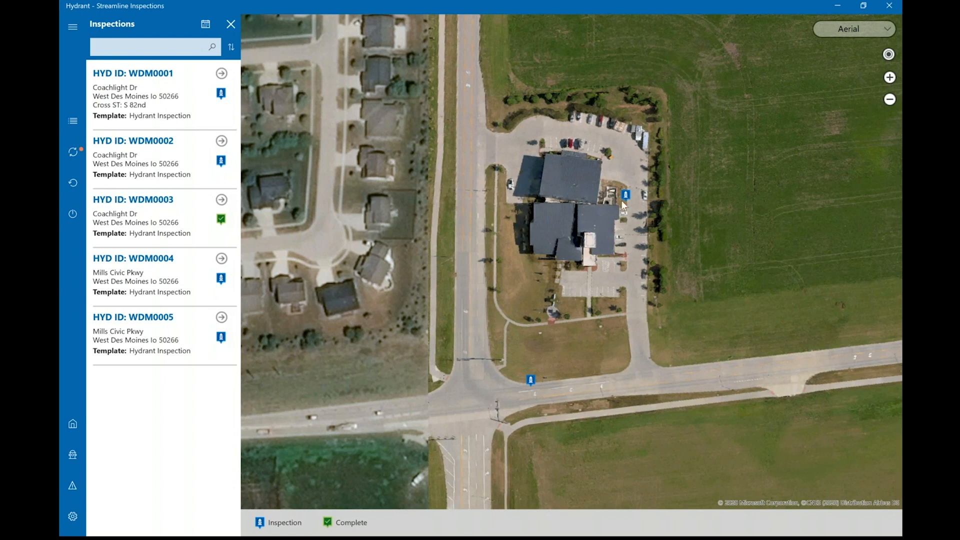
- Open the scheduled inspection of hydrant WDM0005 from its map marker and begin the inspection
left_click(531, 380)
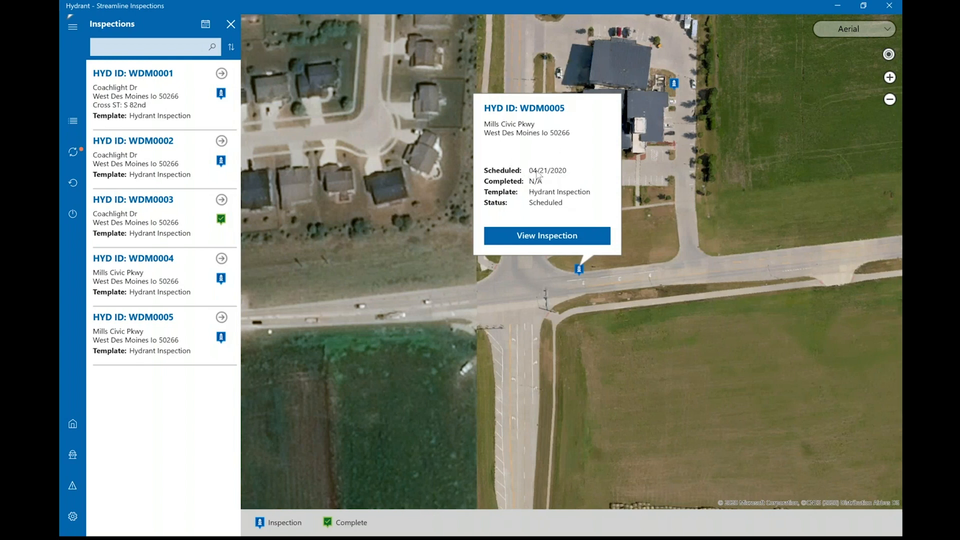
left_click(547, 241)
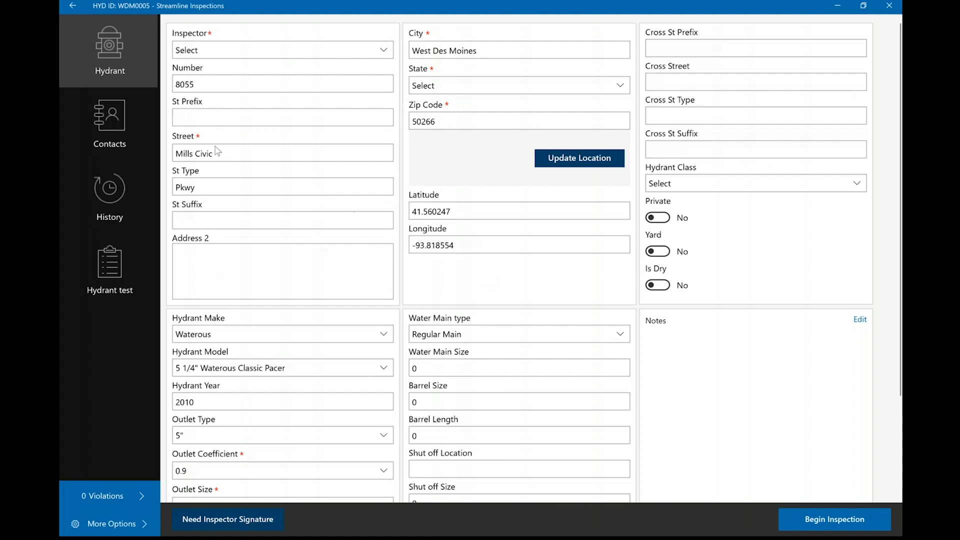
left_click(833, 526)
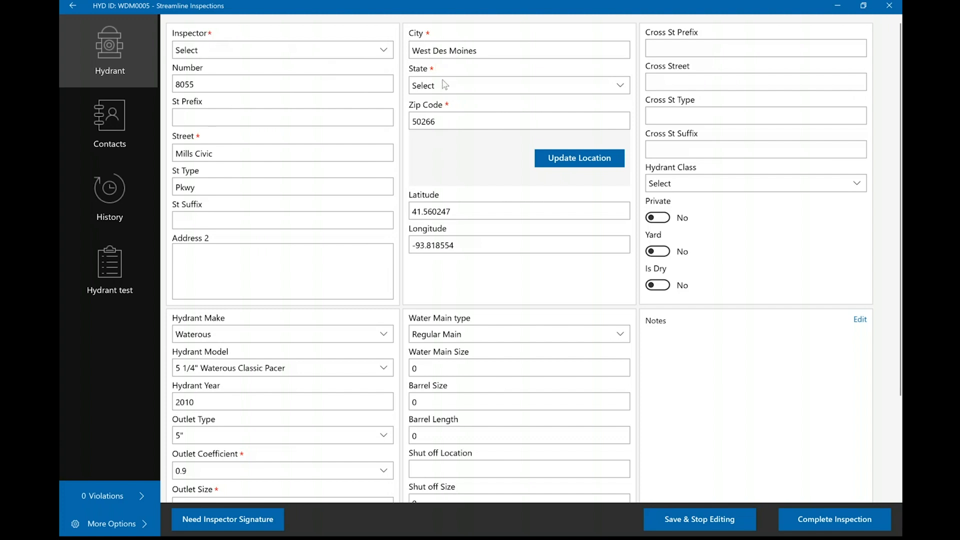
- Select the inspector for the inspection and set the hydrant's state to Iowa
left_click(263, 52)
left_click(222, 127)
left_click(443, 89)
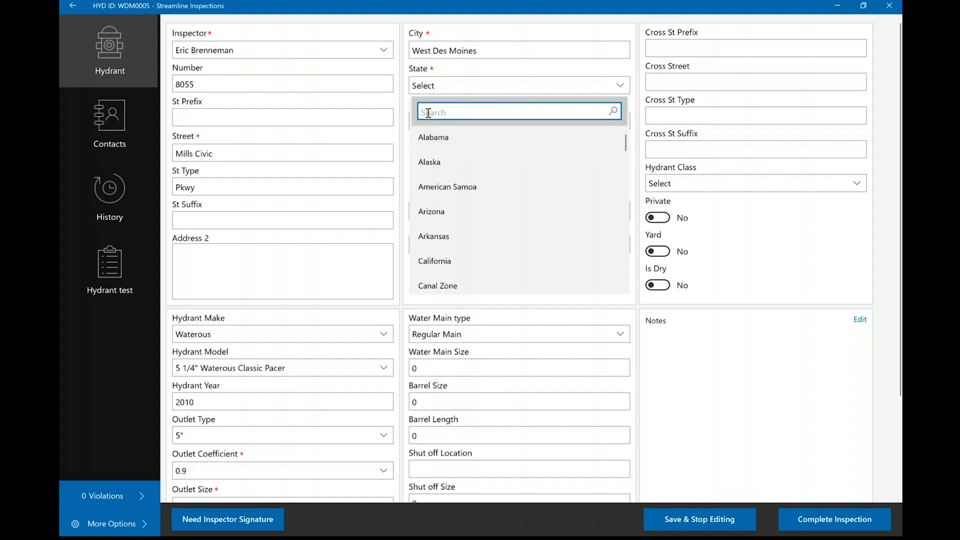
type("Iowa")
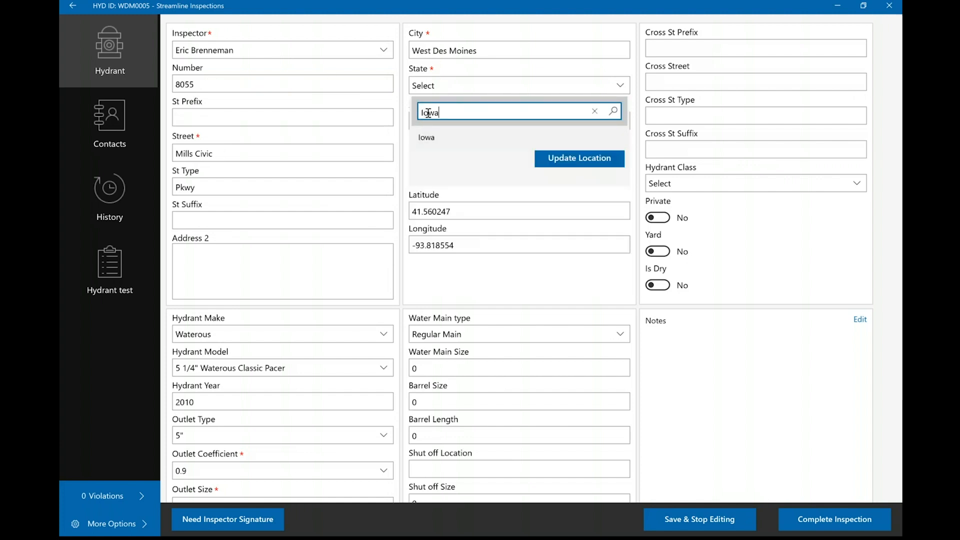
left_click(420, 143)
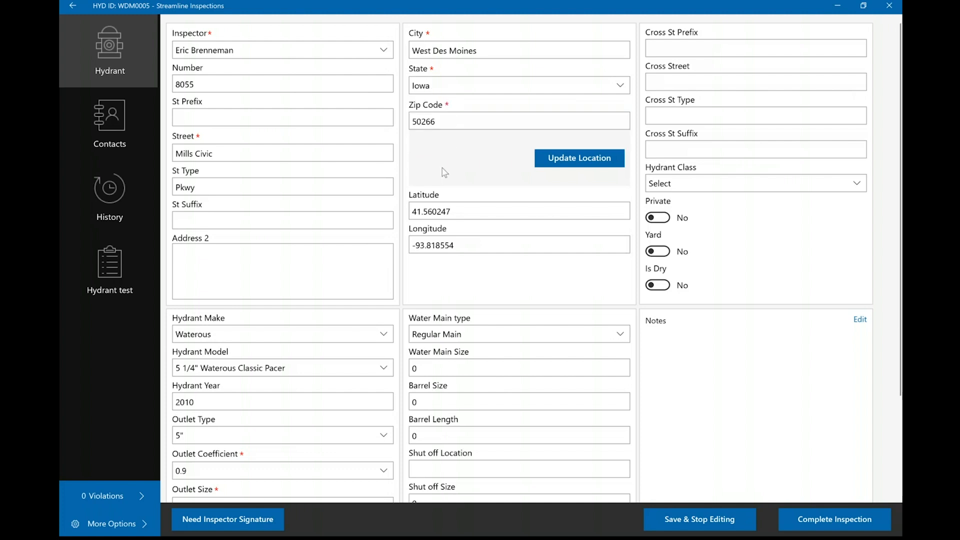
- Update the hydrant's location using the aerial map, placing it at about latitude 41.56028 and longitude -93.81858
left_click(579, 159)
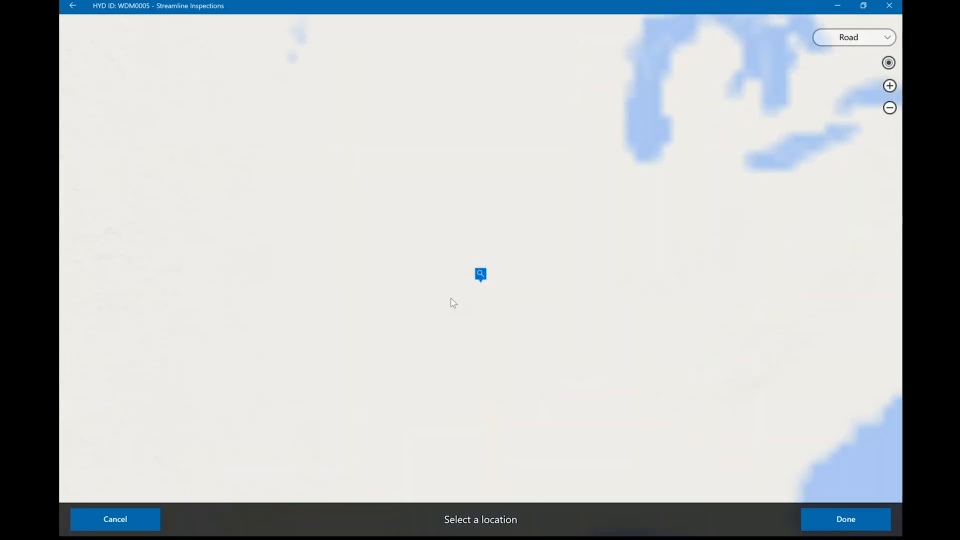
left_click(862, 44)
left_click(855, 54)
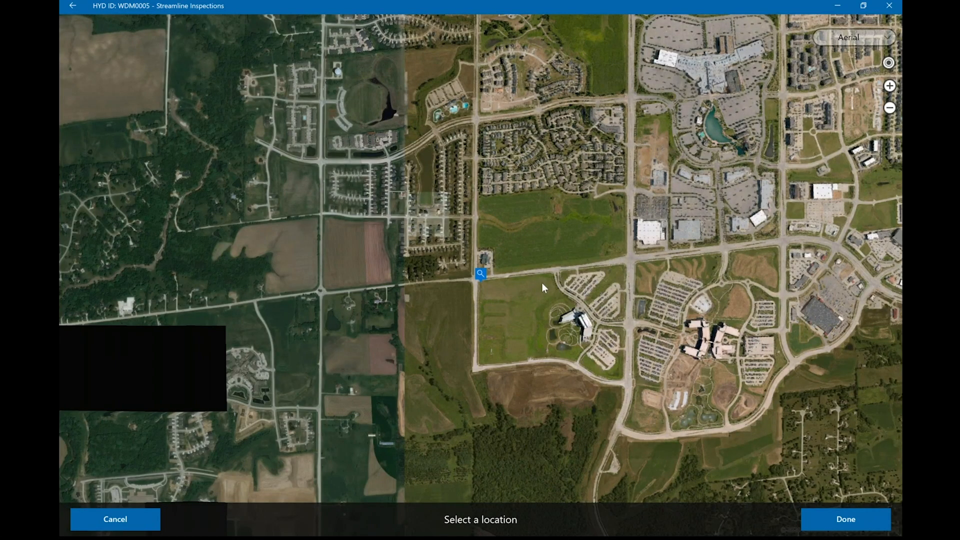
scroll(484, 270, "up", 5)
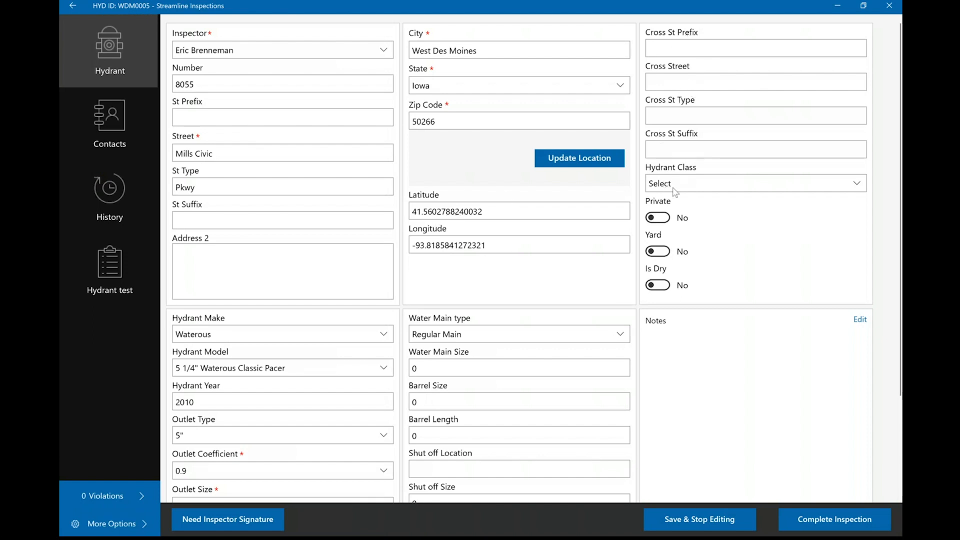
- View the hydrant class options without choosing one and review the make, model, outlet and water main fields
left_click(767, 188)
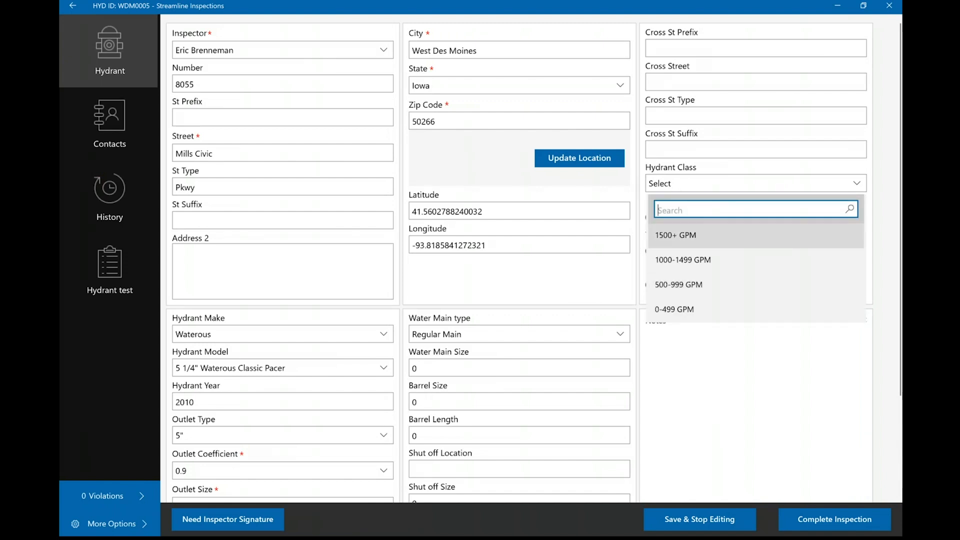
left_click(885, 195)
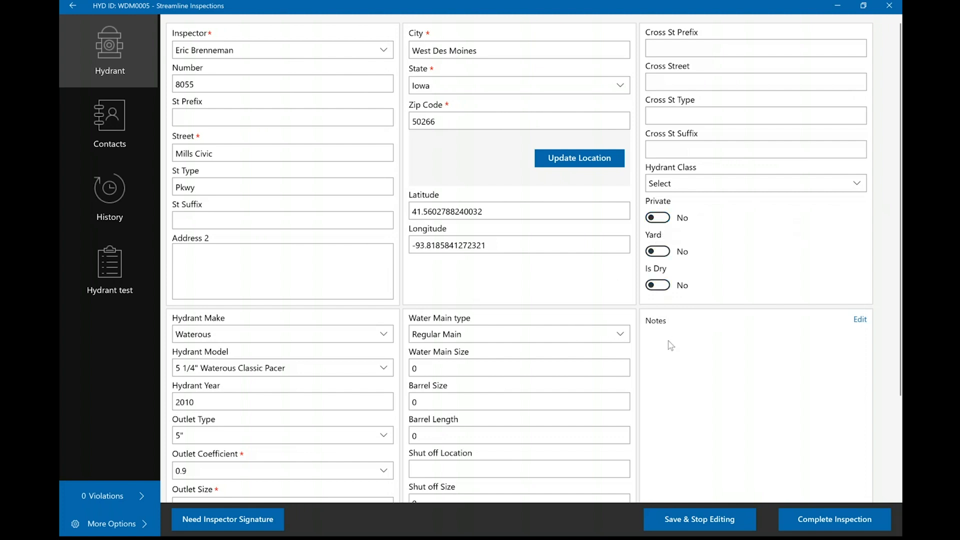
scroll(667, 347, "down", 3)
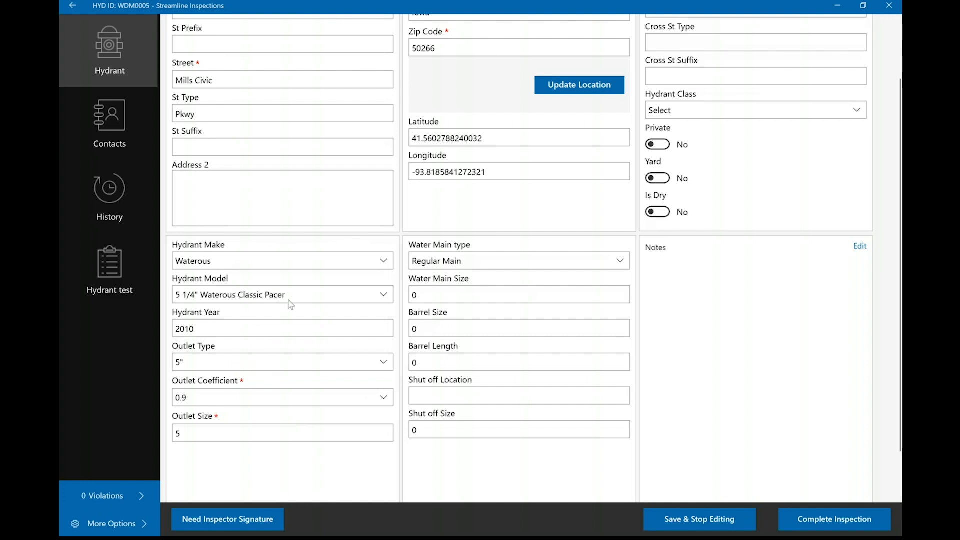
- Add the existing contractor Justin's House of Sales as a contact for the hydrant
left_click(123, 115)
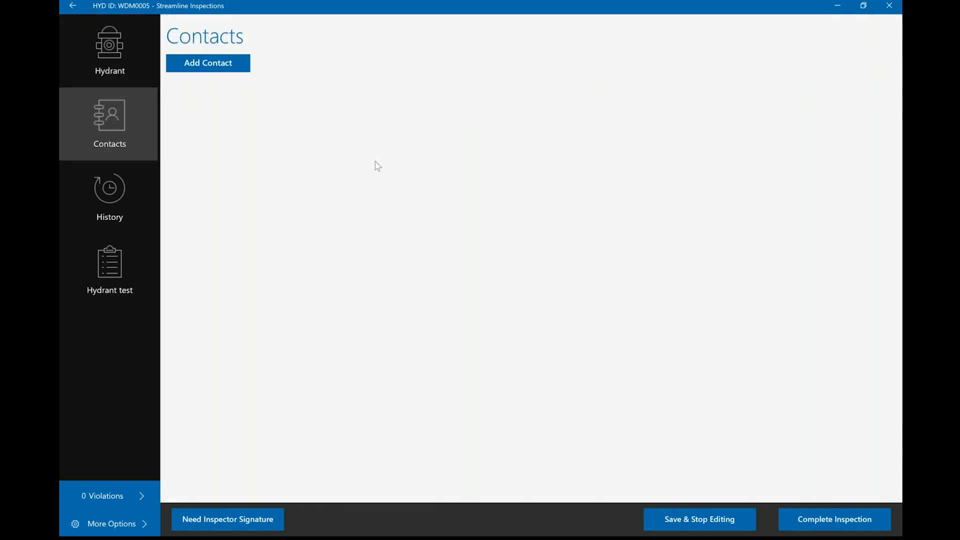
left_click(194, 66)
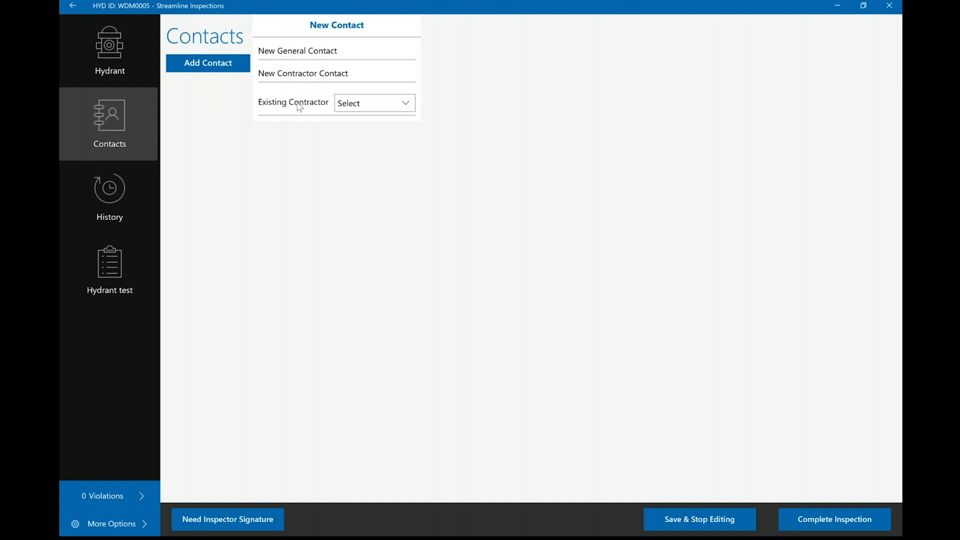
left_click(417, 111)
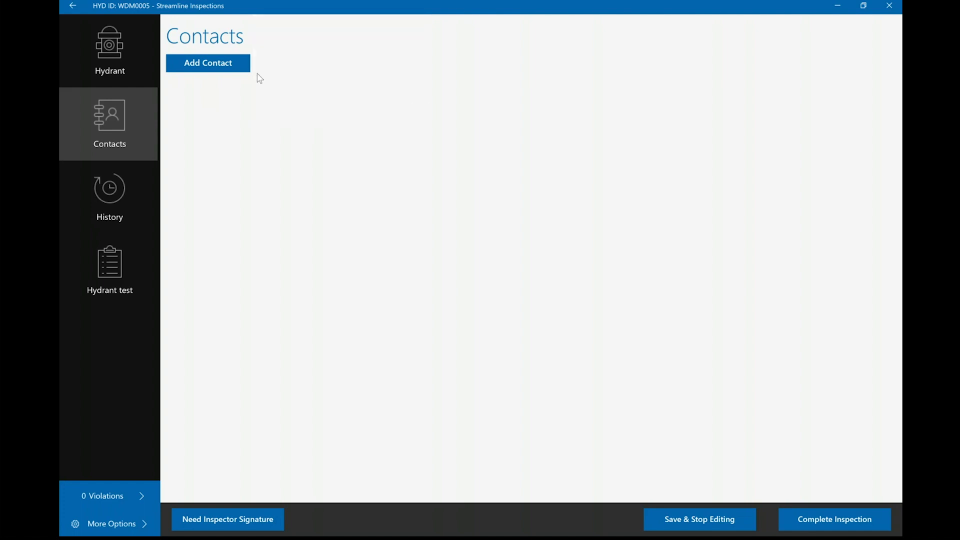
left_click(230, 65)
left_click(352, 110)
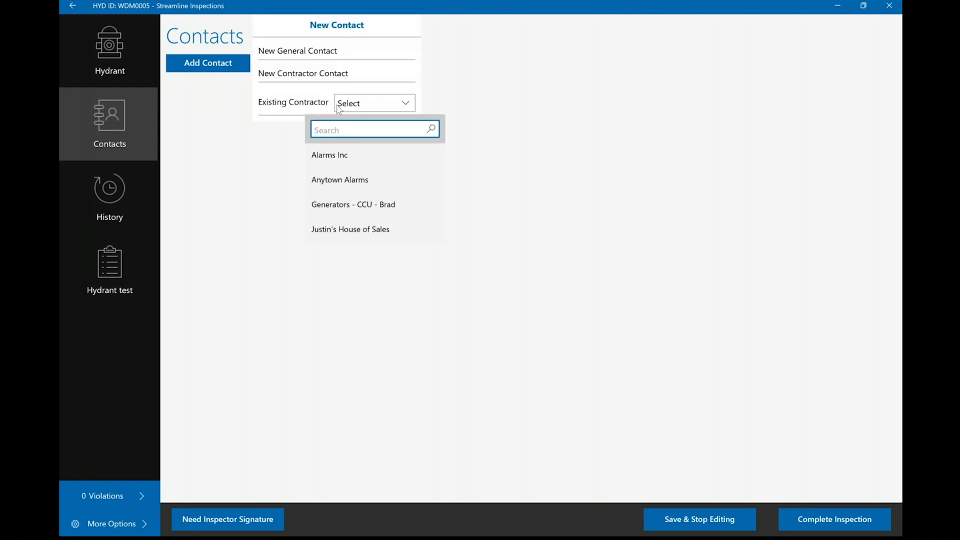
left_click(332, 231)
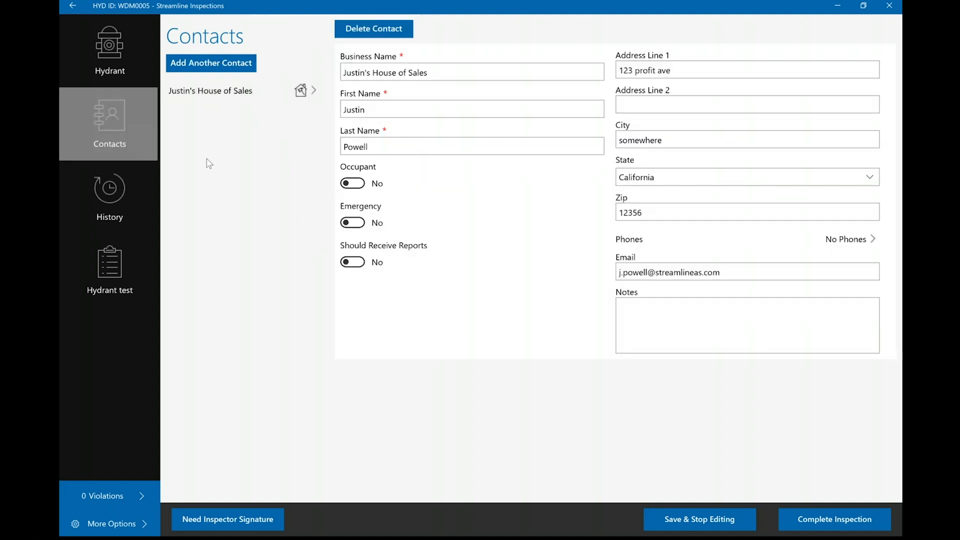
- Check the hydrant's history and documents, and look through the questions on the Hydrant test form
left_click(121, 197)
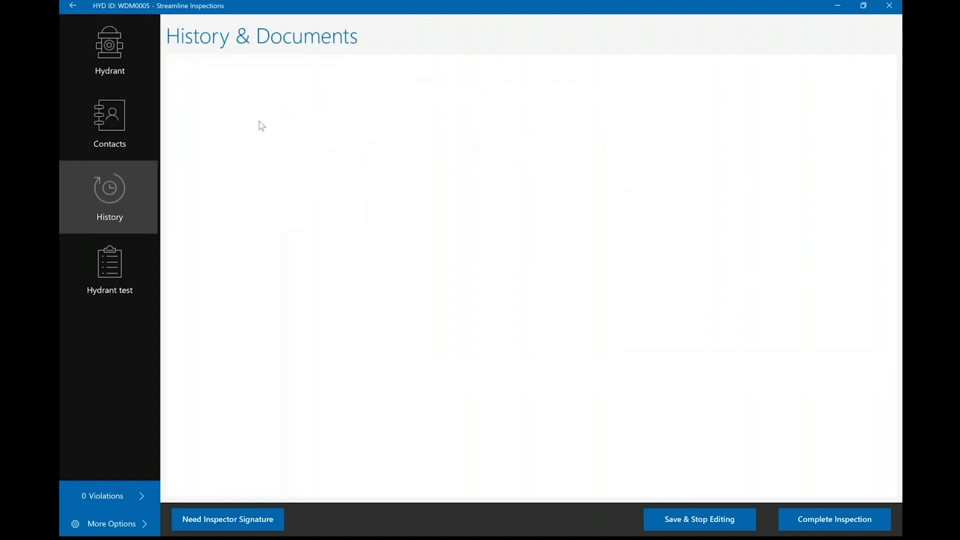
left_click(133, 289)
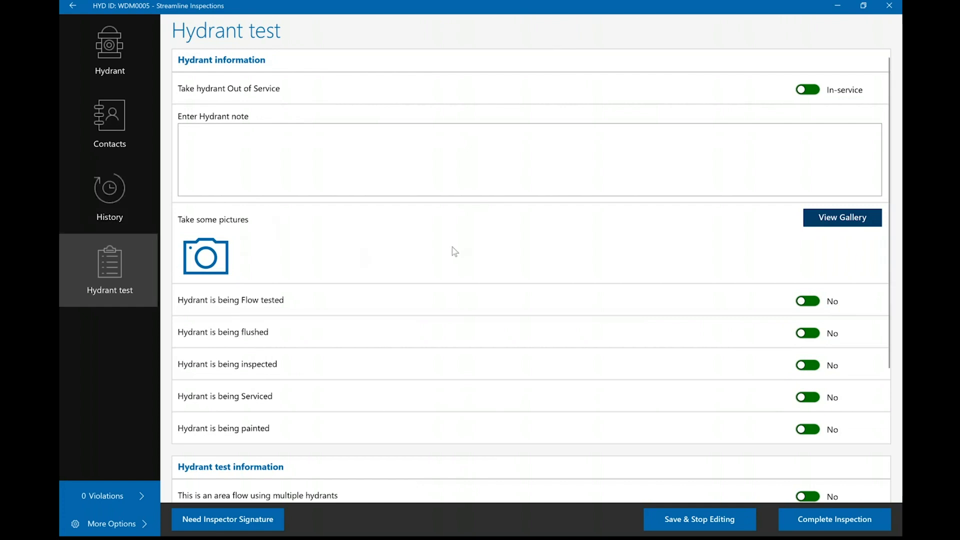
scroll(454, 252, "down", 5)
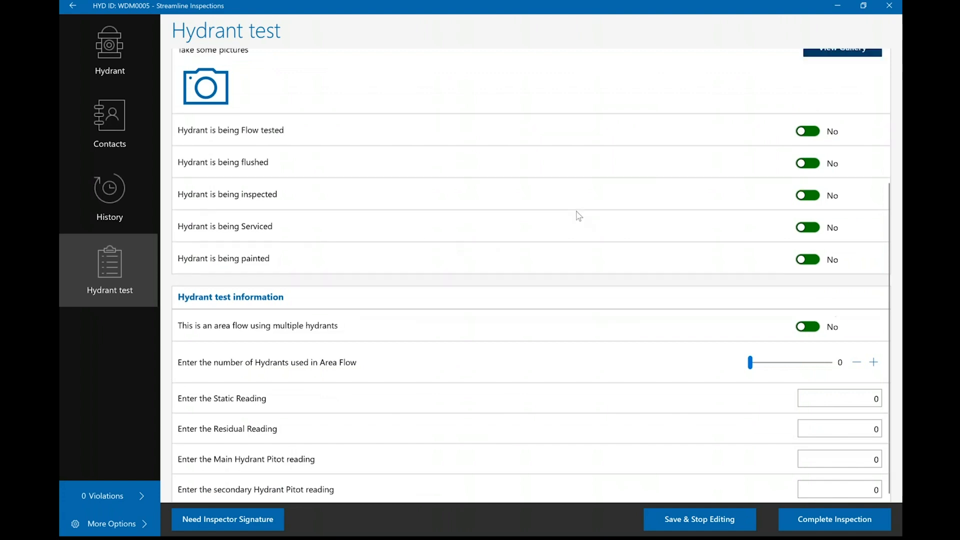
scroll(550, 200, "up", 5)
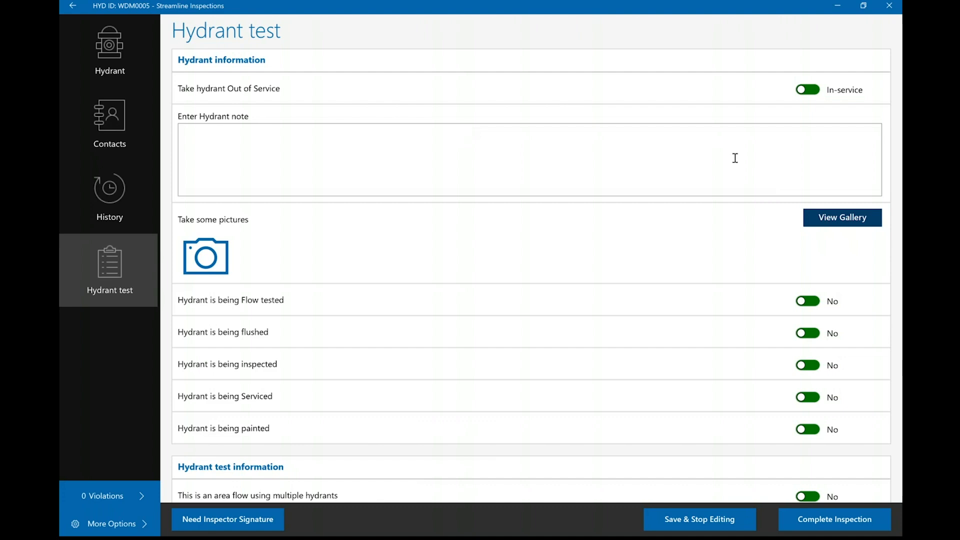
- Mark the hydrant as out of service and review the note, picture and test fields below
left_click(808, 90)
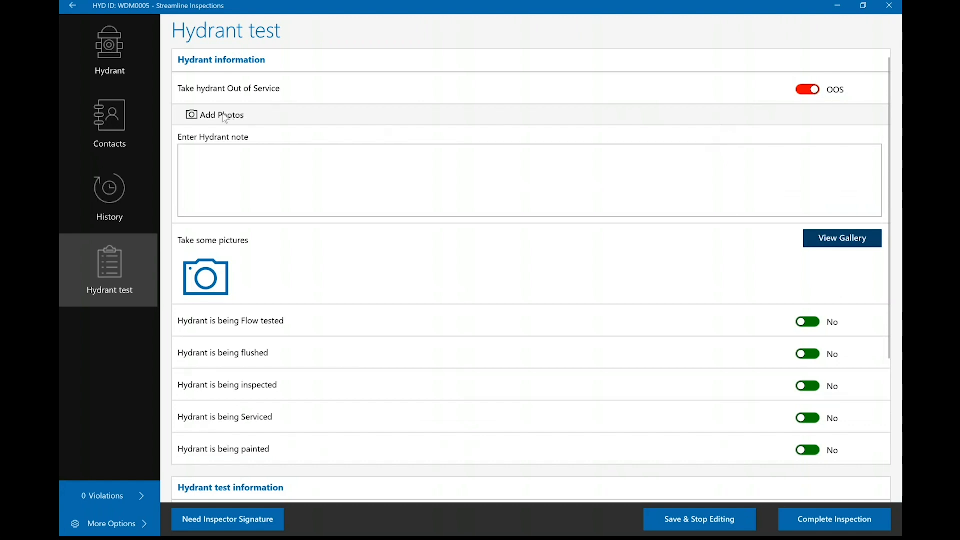
left_click(312, 175)
scroll(353, 287, "down", 3)
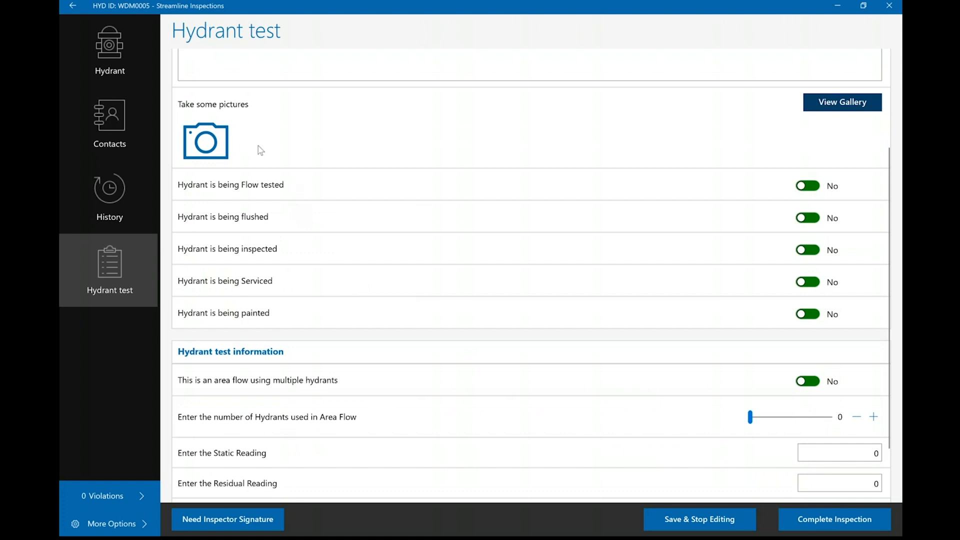
scroll(265, 148, "up", 3)
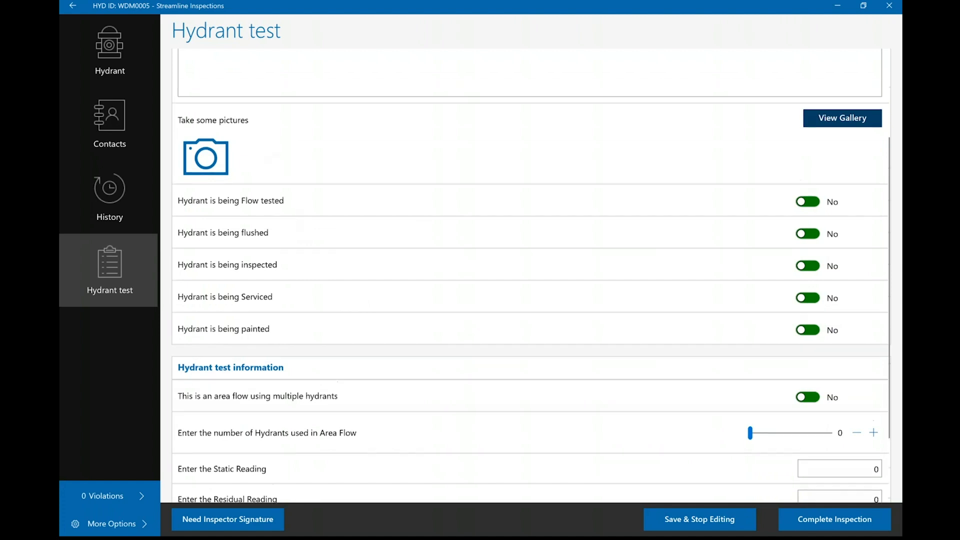
- Mark the hydrant as being inspected and flow tested in the Hydrant information section
scroll(289, 201, "down", 3)
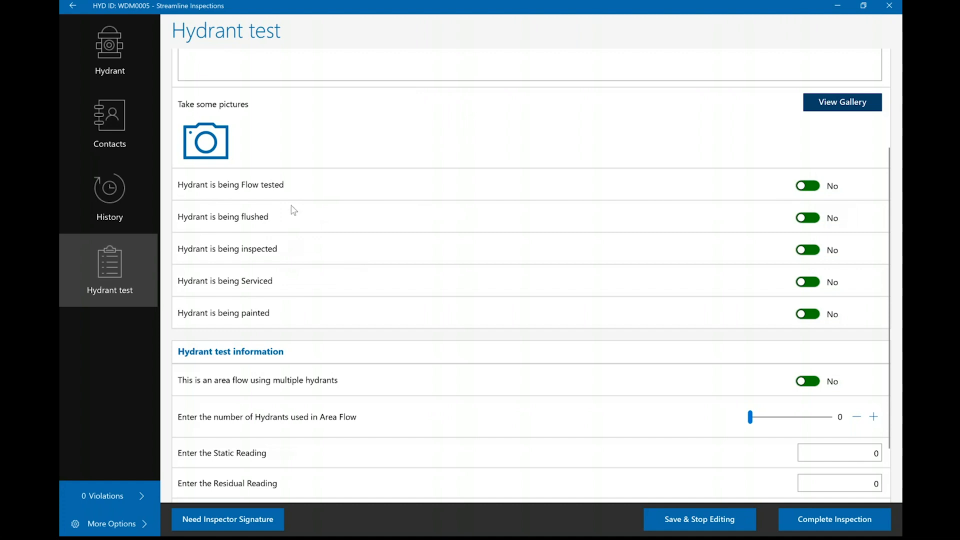
left_click(800, 251)
left_click(809, 190)
- Try the area flow setting with 2 hydrants, and return it to No with 0 hydrants
scroll(580, 230, "down", 3)
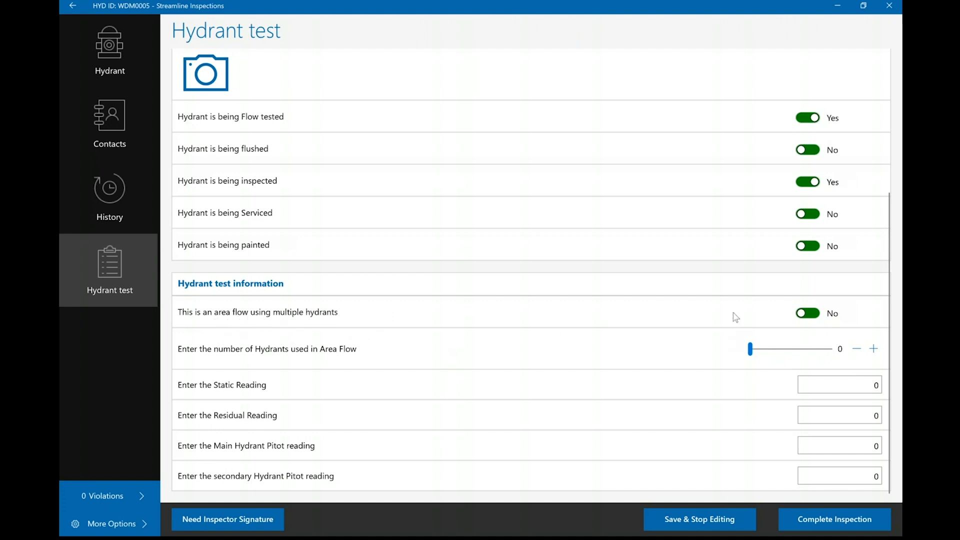
left_click(810, 314)
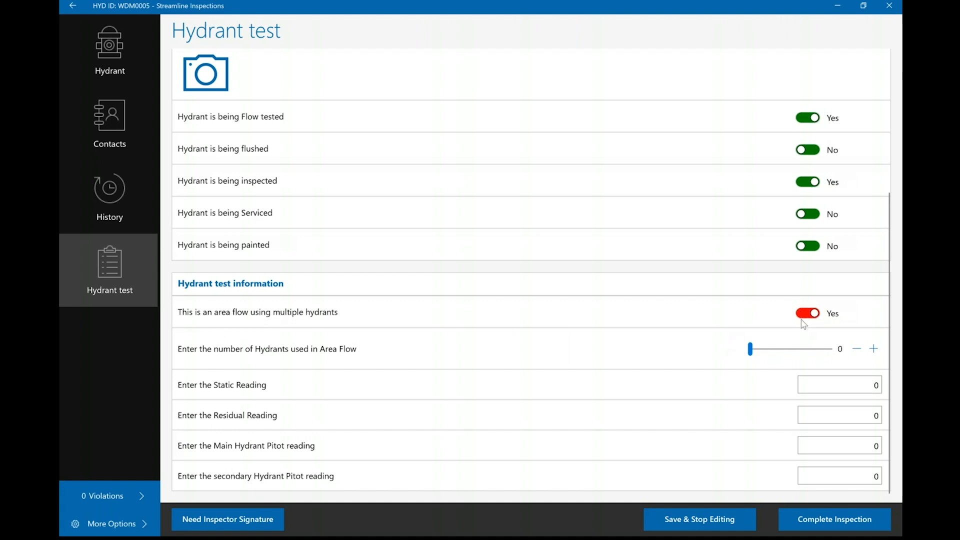
left_click(874, 352)
left_click(873, 351)
left_click(857, 350)
left_click(857, 350)
left_click(809, 313)
- Enter a static reading of 50, a residual reading of 45 and a main hydrant pitot reading of 10
left_click(822, 388)
type("7")
type("0")
left_click(845, 420)
type("45")
left_click(819, 443)
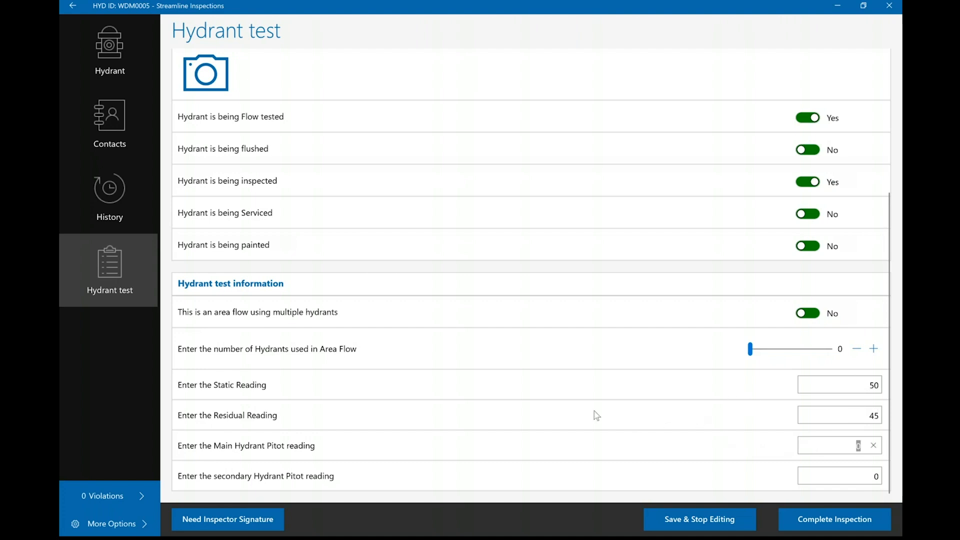
type("10")
- Review the whole Hydrant test form, from the out-of-service status and activity answers to the flow readings
scroll(248, 415, "up", 4)
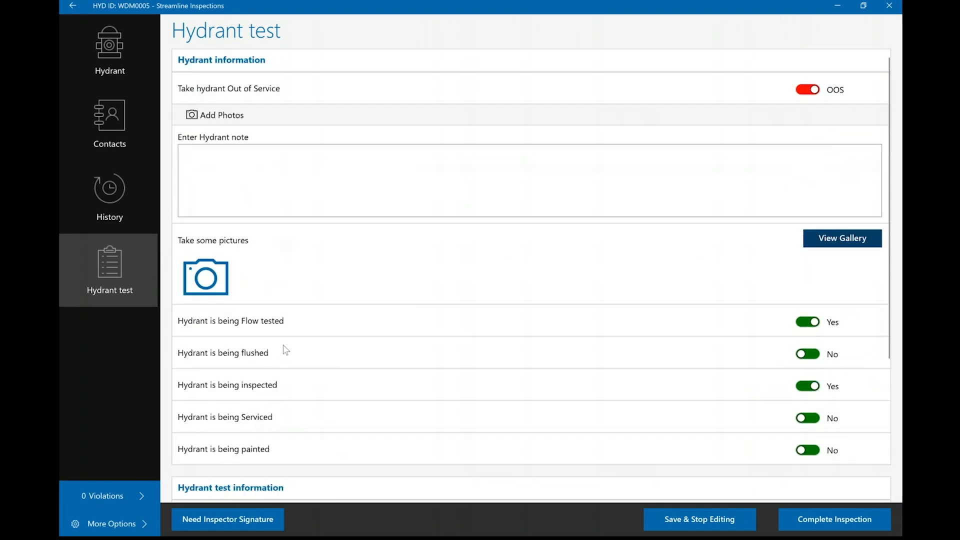
scroll(284, 346, "down", 4)
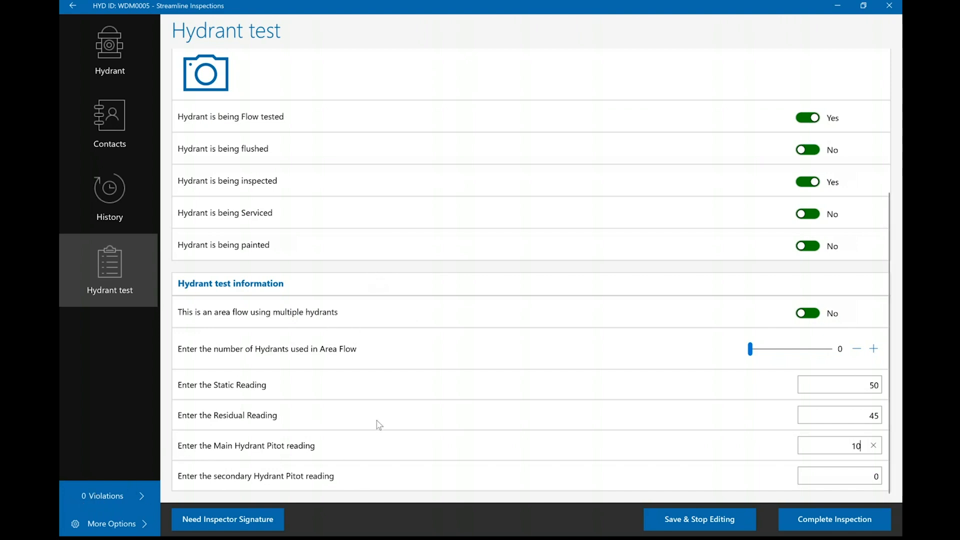
scroll(378, 423, "up", 3)
scroll(415, 374, "down", 1)
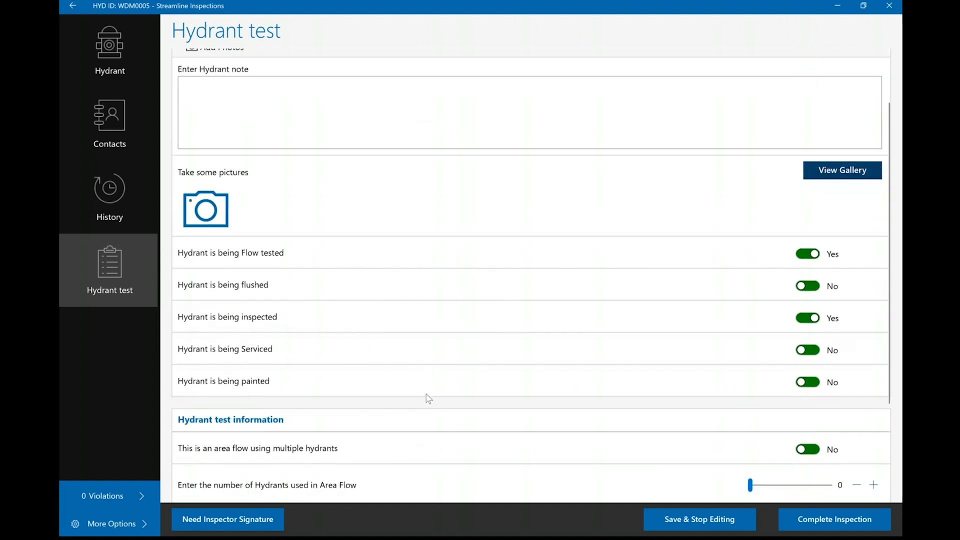
scroll(428, 392, "down", 2)
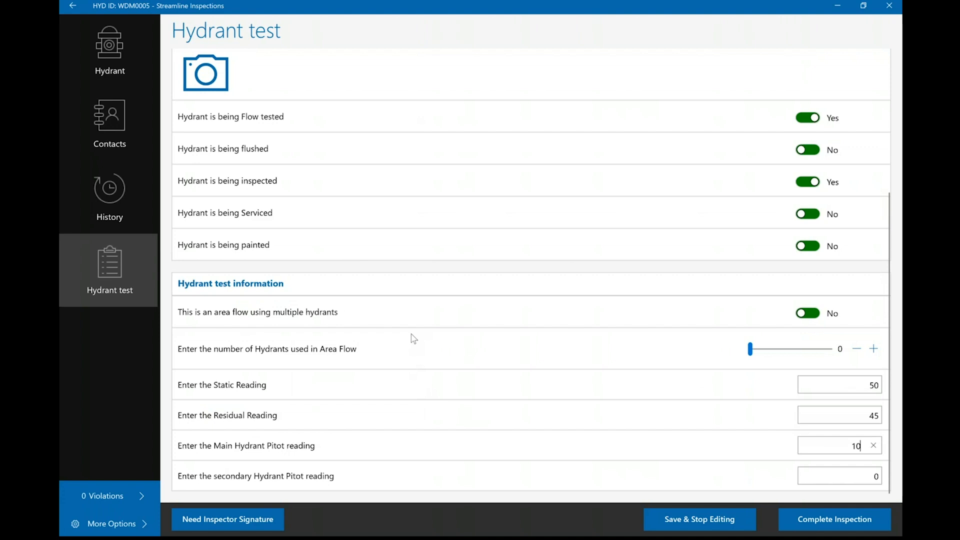
scroll(413, 338, "up", 3)
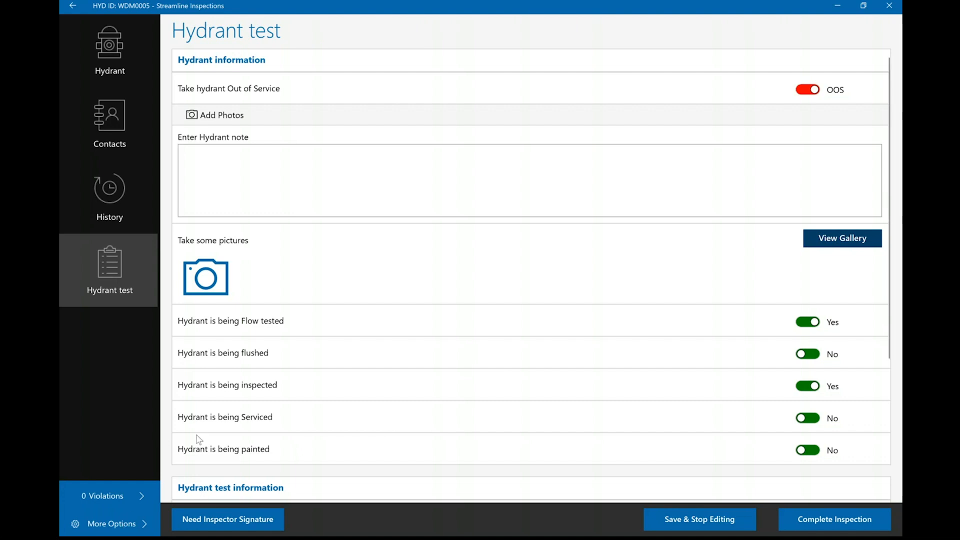
scroll(395, 448, "down", 3)
scroll(390, 446, "down", 1)
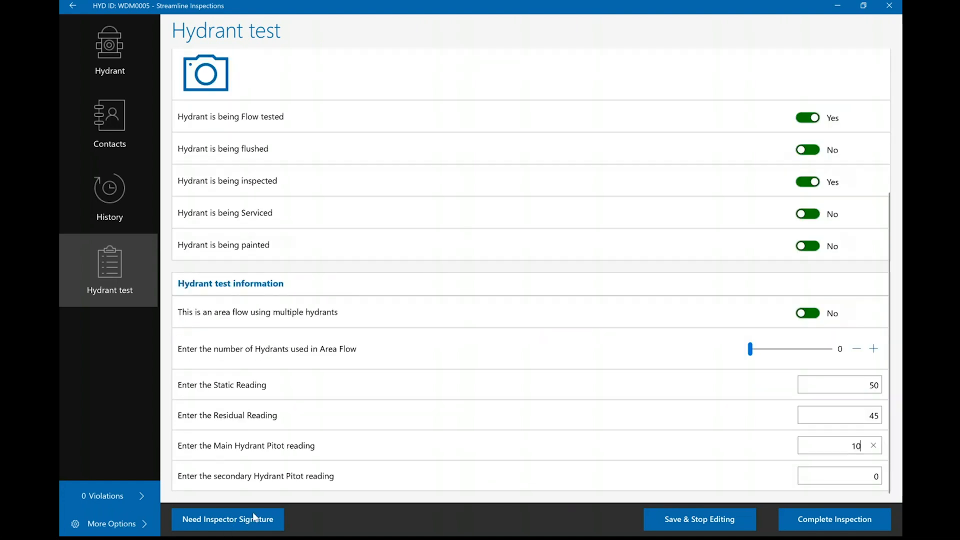
- Try to complete the inspection, and sign and submit the required inspector signature by hand
left_click(836, 523)
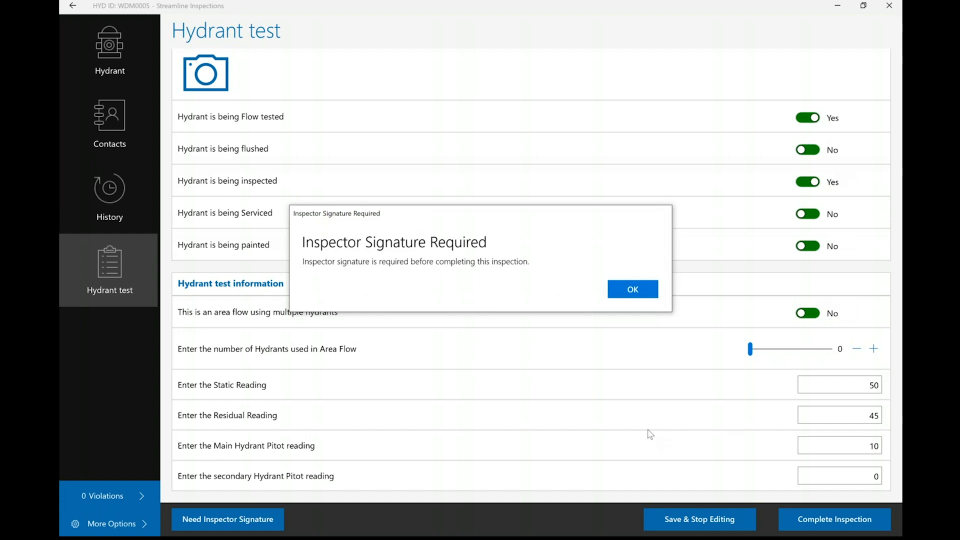
left_click(622, 295)
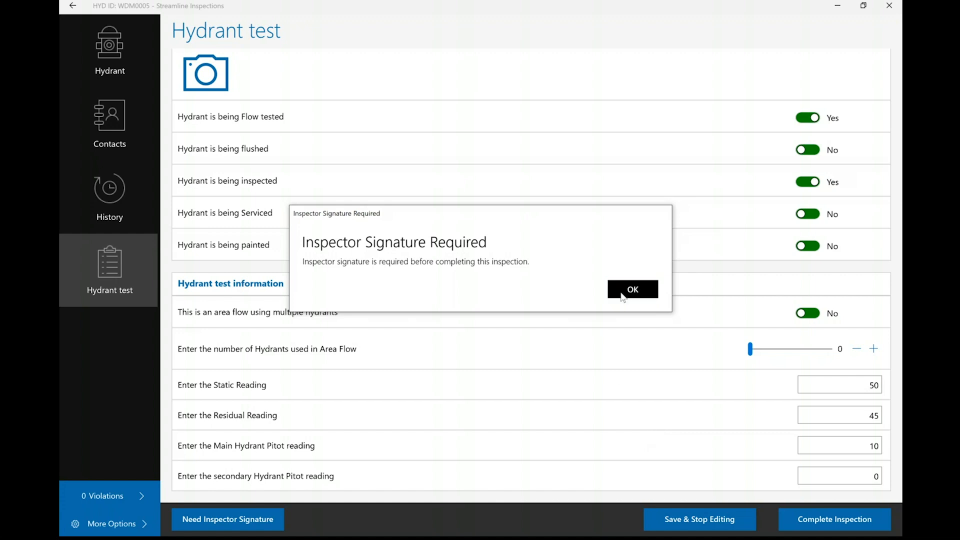
left_click(248, 520)
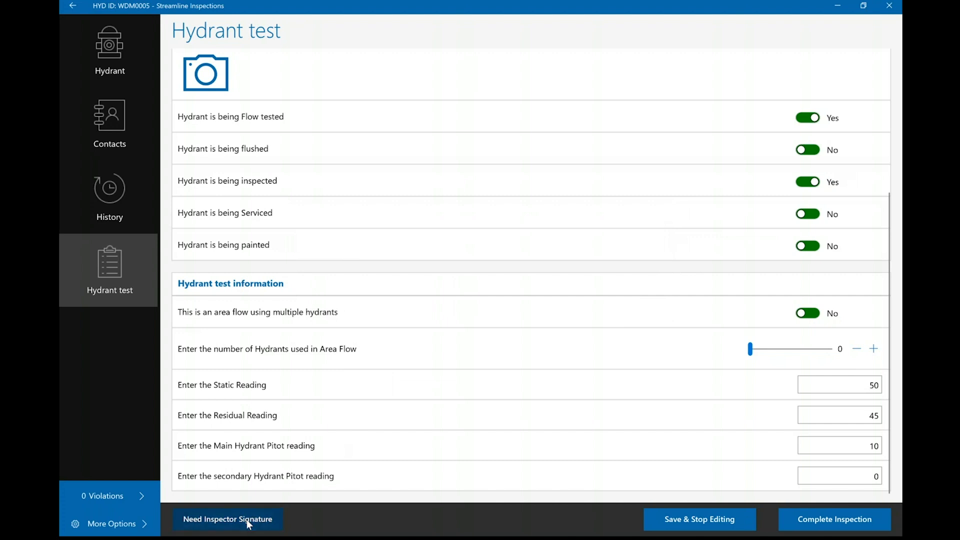
mouse_move(374, 165)
left_mouse_down()
mouse_move(332, 339)
mouse_move(418, 289)
left_mouse_up()
mouse_move(462, 203)
left_mouse_down()
mouse_move(429, 289)
mouse_move(498, 261)
left_mouse_up()
mouse_move(494, 286)
left_mouse_down()
mouse_move(481, 325)
mouse_move(829, 205)
left_mouse_up()
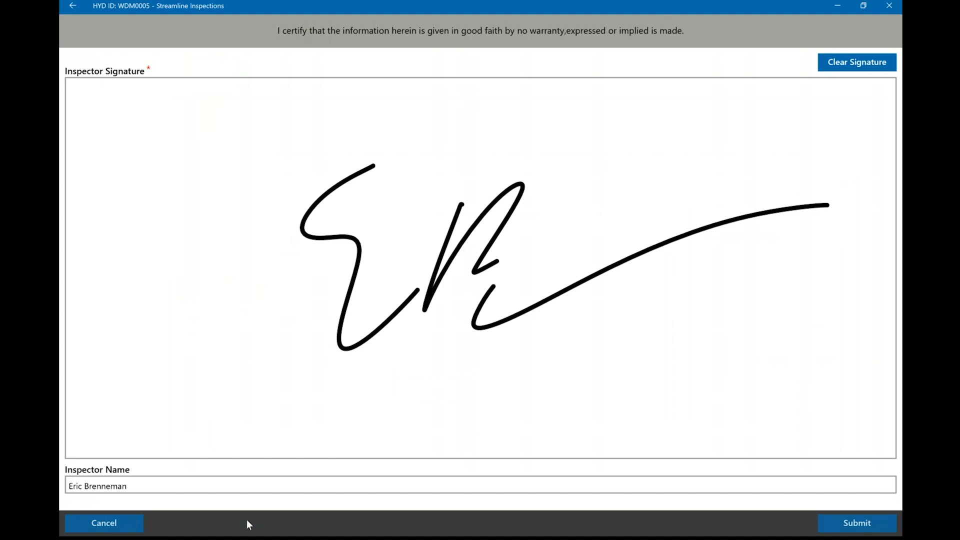
left_click(858, 524)
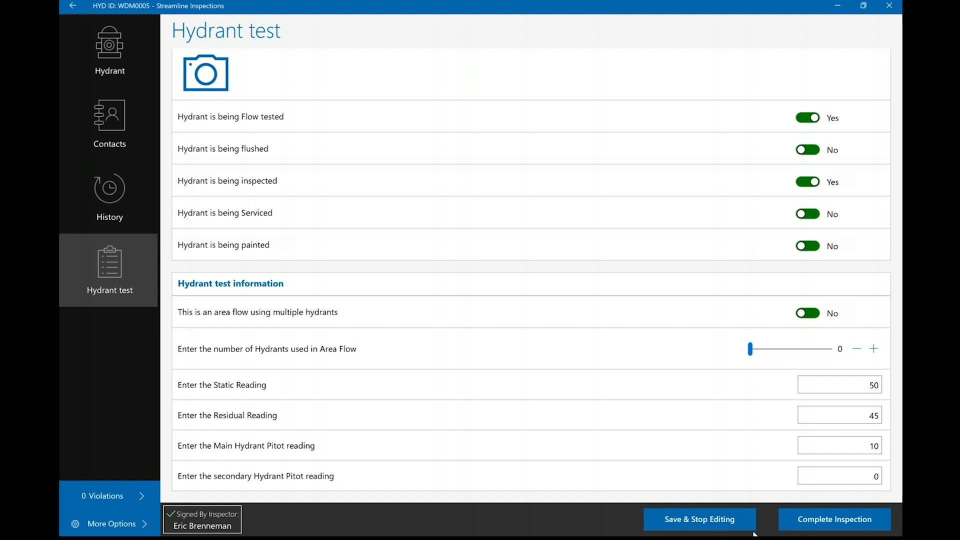
- Complete the inspection with confirmation and look at hydrant WDM0005's marker on the inspection map
left_click(818, 522)
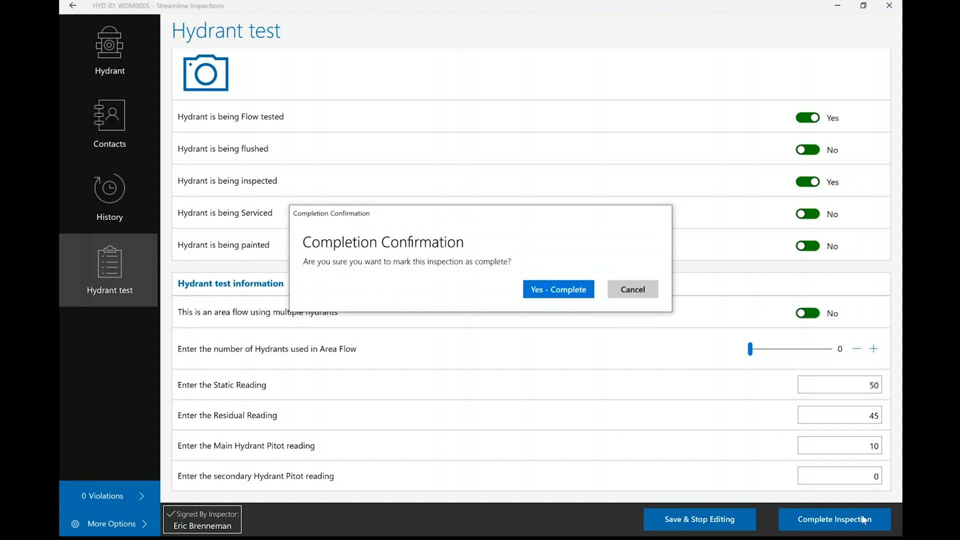
left_click(549, 290)
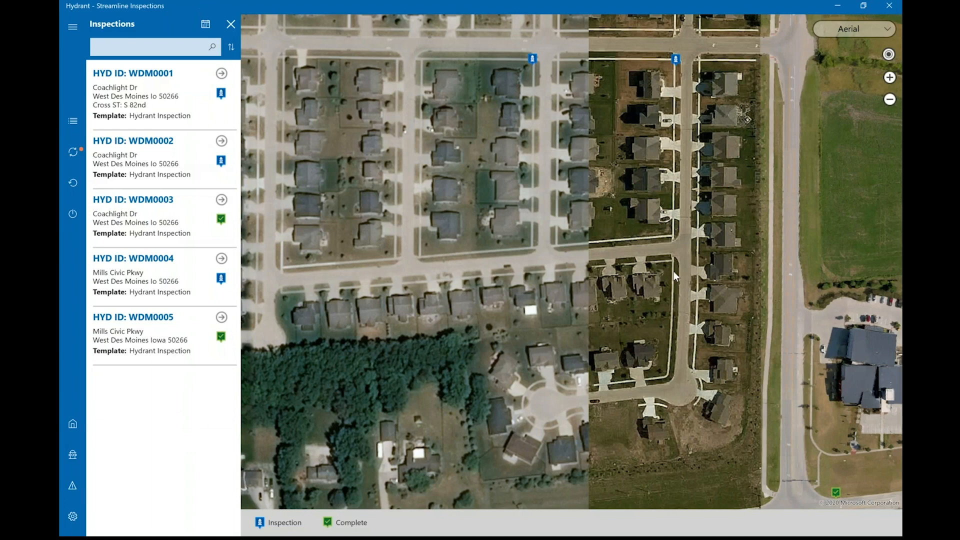
scroll(674, 271, "down", 1)
left_click_drag(629, 232, 639, 262)
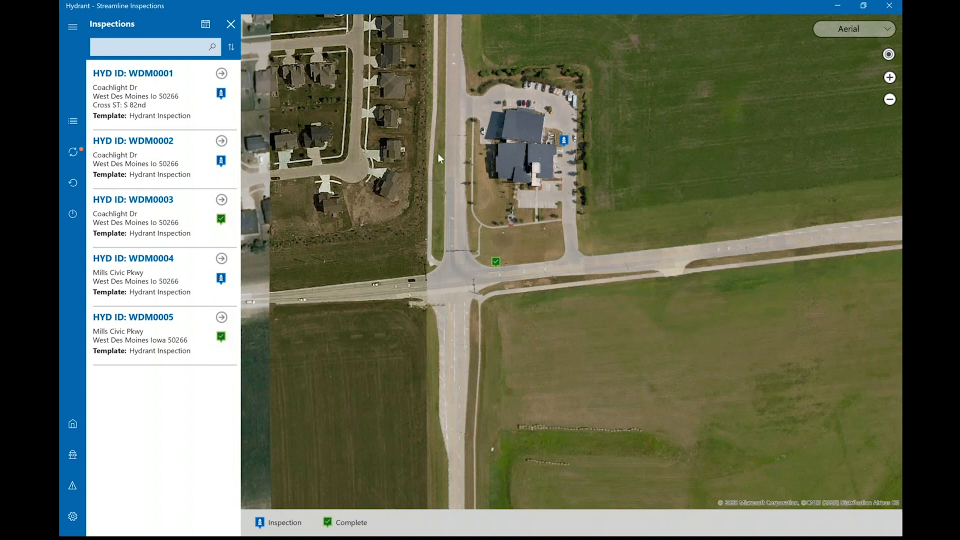
left_click_drag(437, 154, 446, 161)
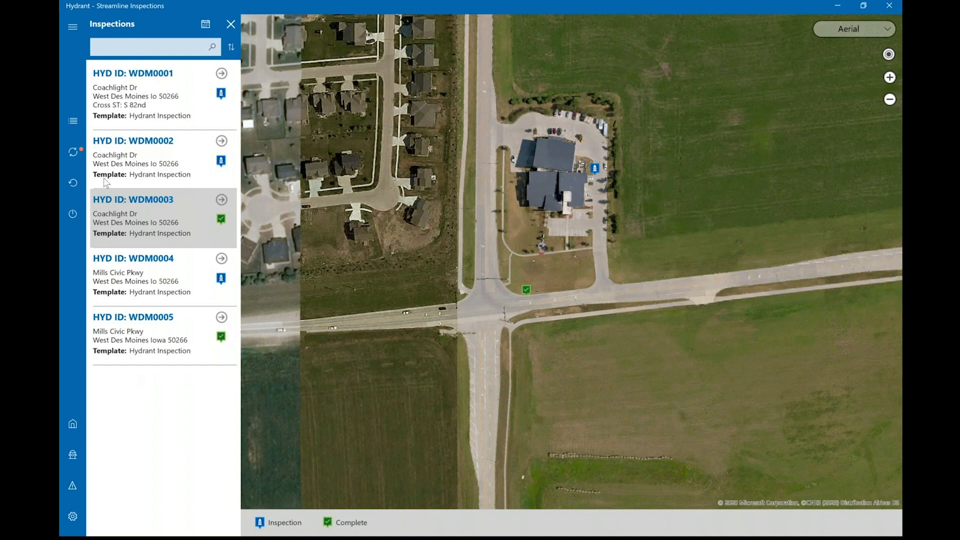
- Sync the inspections and check the remaining scheduled hydrants on the aerial map
left_click(76, 154)
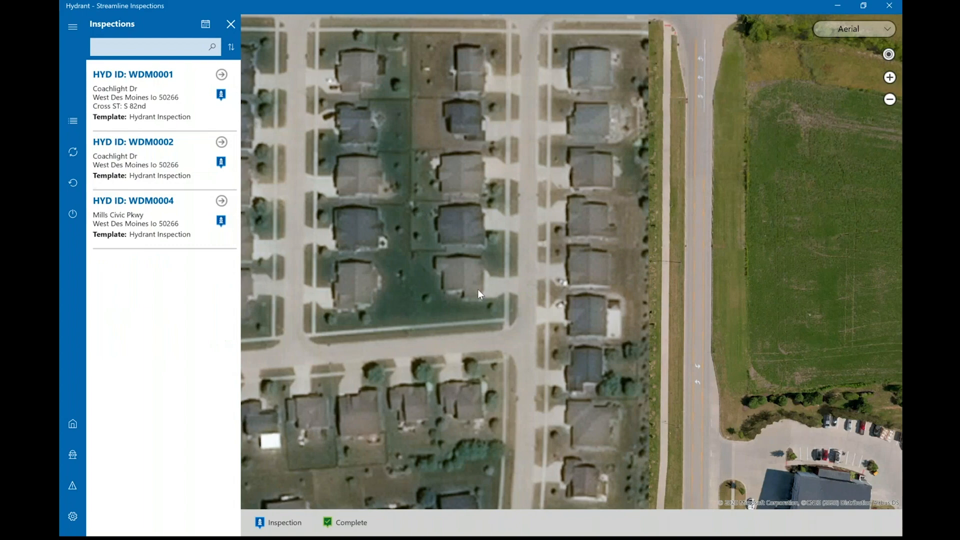
scroll(478, 289, "down", 3)
left_click_drag(538, 213, 623, 115)
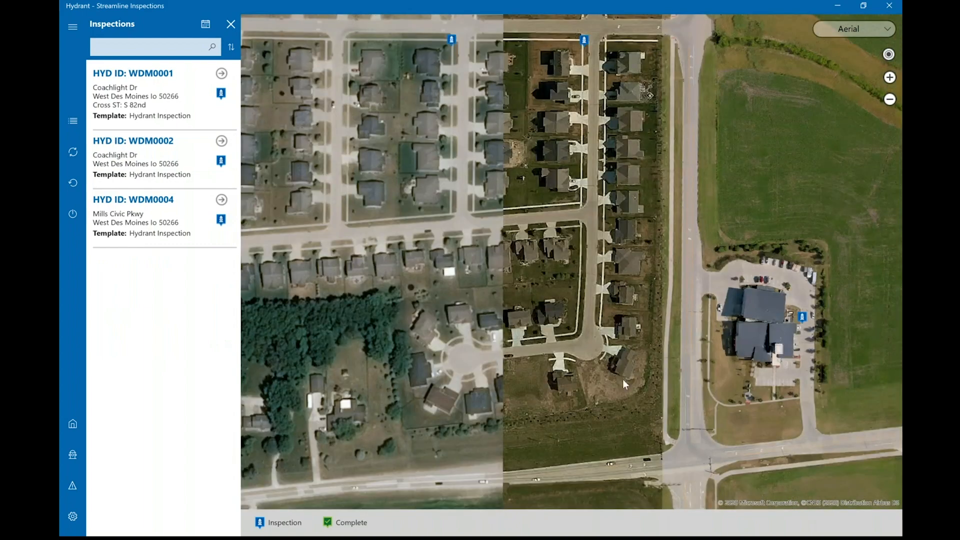
scroll(546, 220, "down", 1)
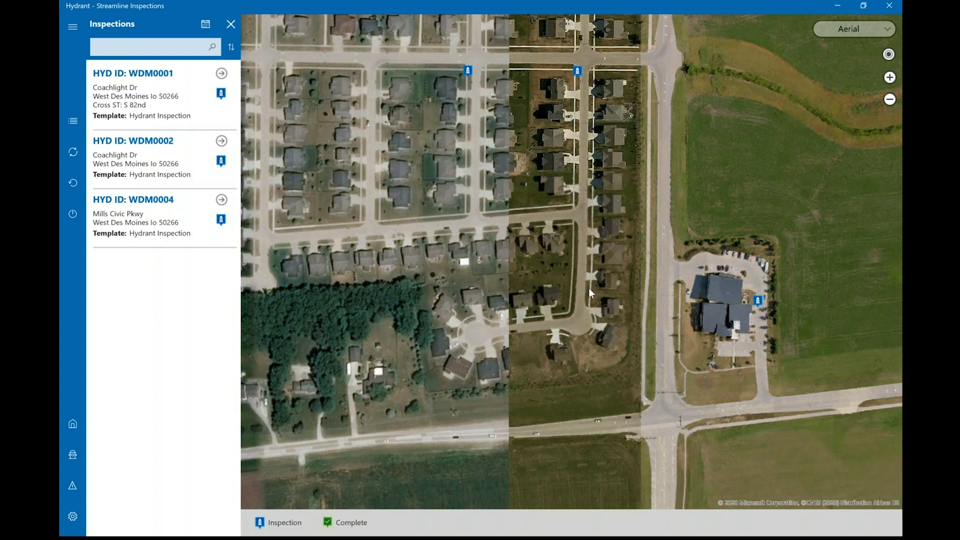
left_click_drag(589, 288, 595, 300)
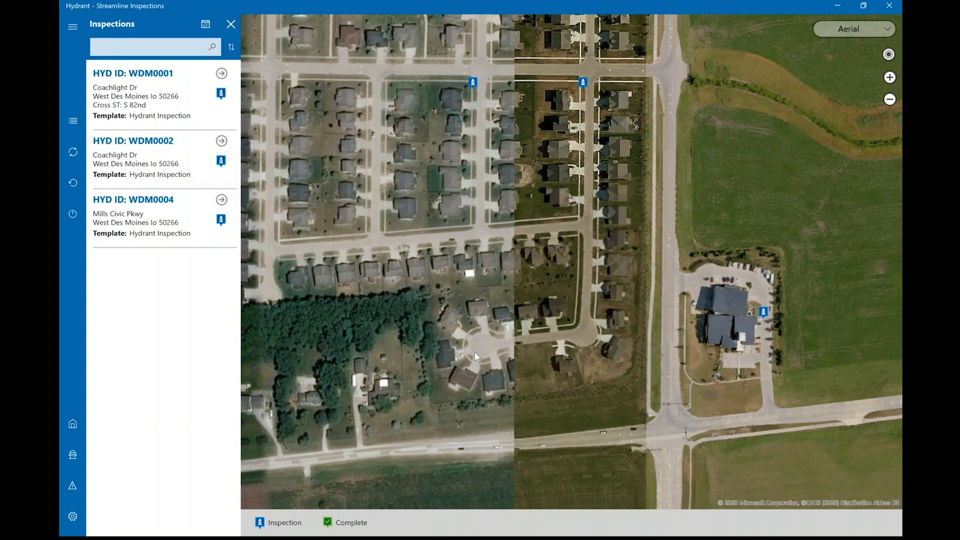
- Switch to Streamline Admin in the browser and open the completed hydrant inspections
left_click(841, 7)
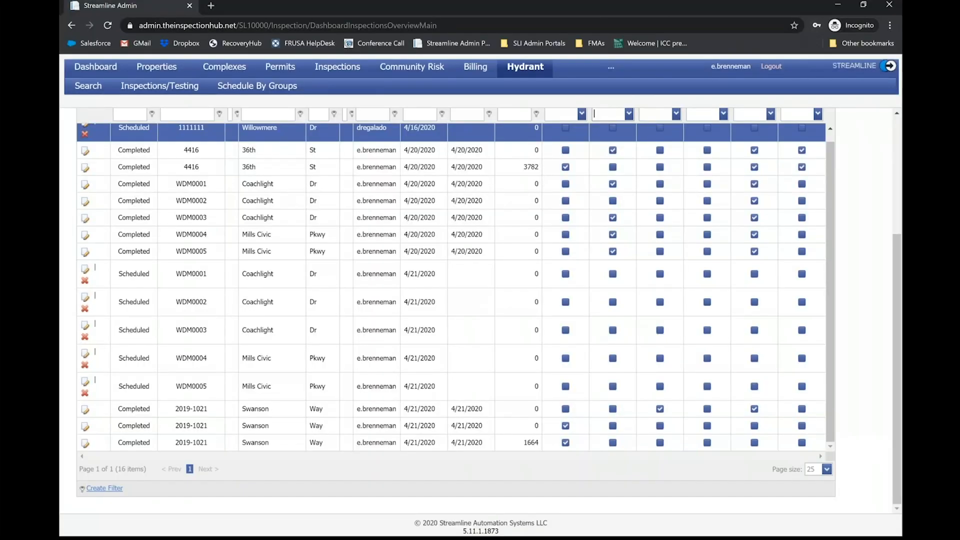
scroll(159, 106, "up", 4)
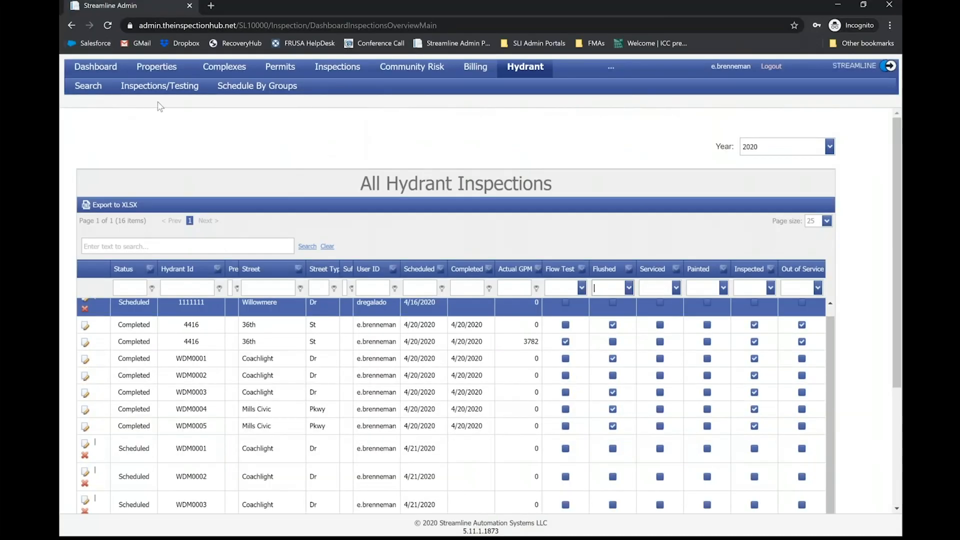
mouse_move(145, 87)
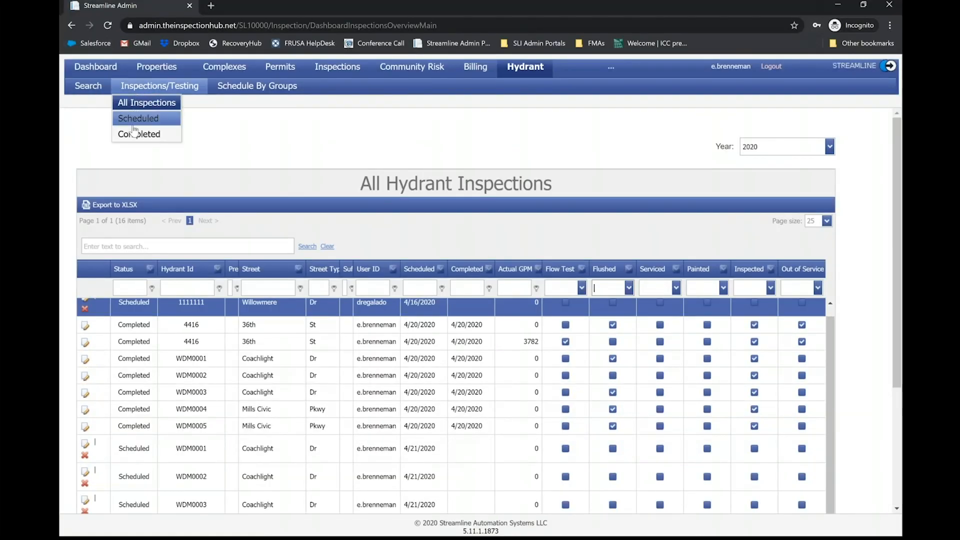
left_click(136, 134)
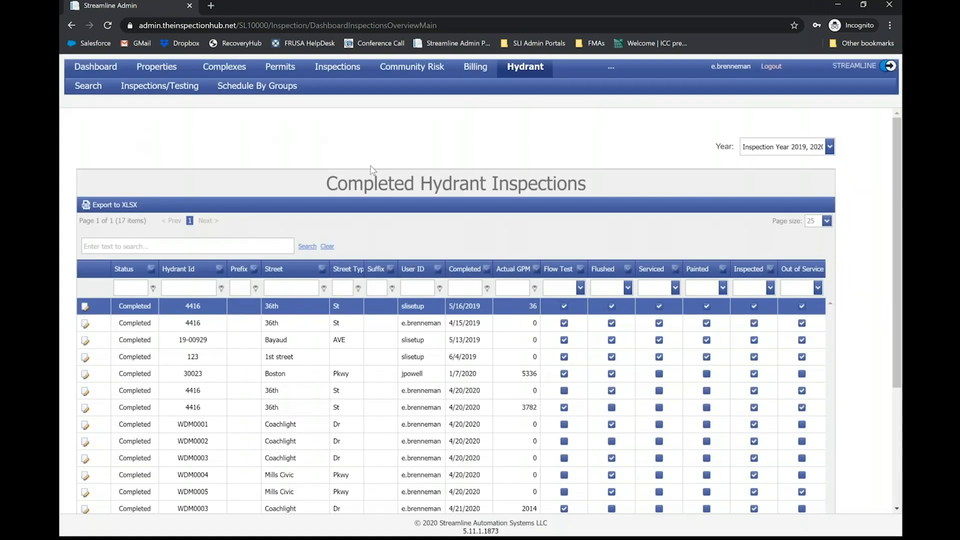
- Sort the completed inspections by completion date, newest first, and check the actual GPM for WDM0005
left_click(469, 273)
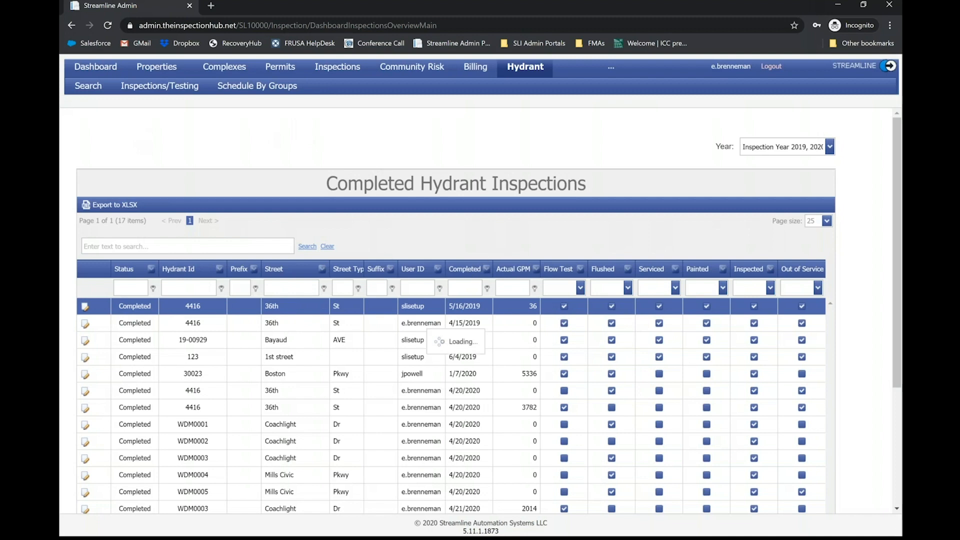
left_click(469, 273)
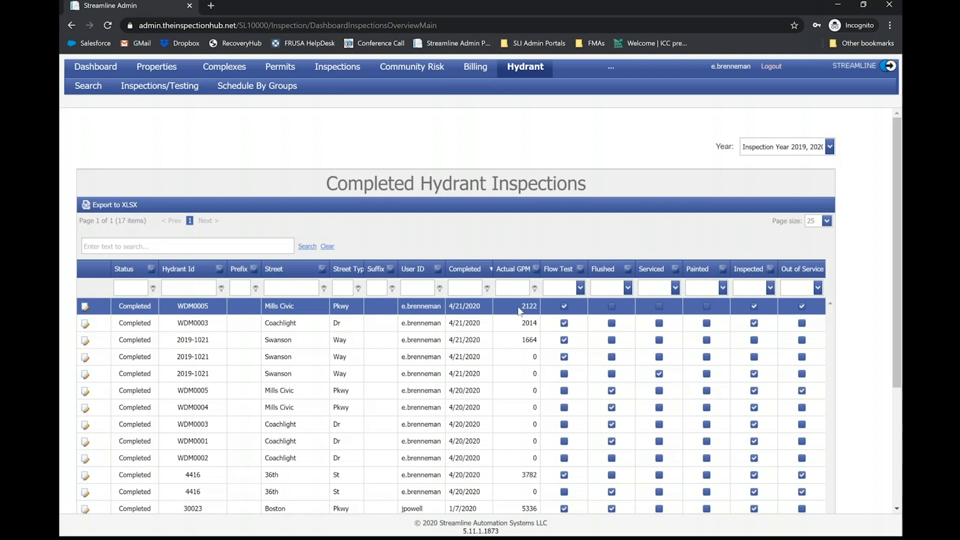
left_click_drag(521, 307, 528, 310)
left_click(527, 307)
double_click(530, 307)
- Sort the completed inspections by actual GPM, lowest first, and review the list and its spreadsheet export option
left_click(513, 273)
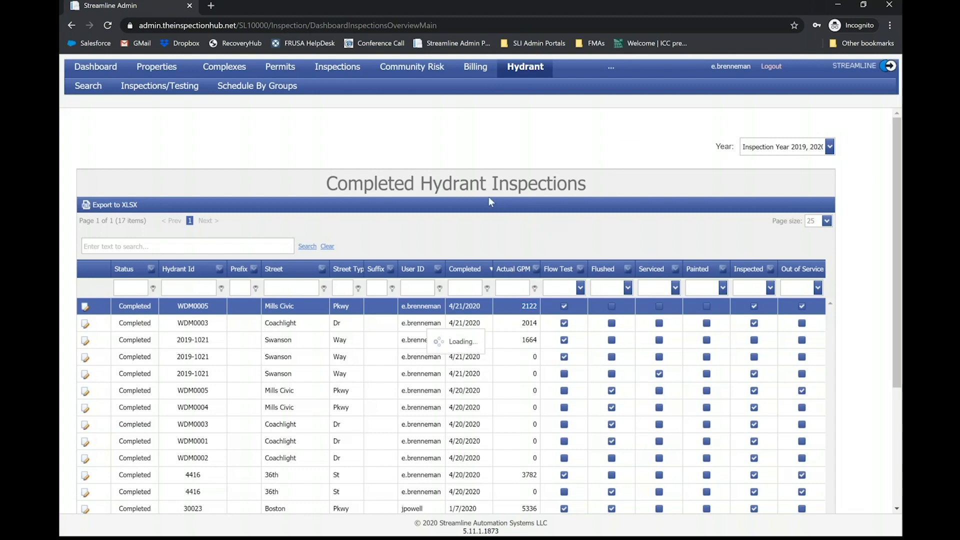
scroll(490, 197, "down", 2)
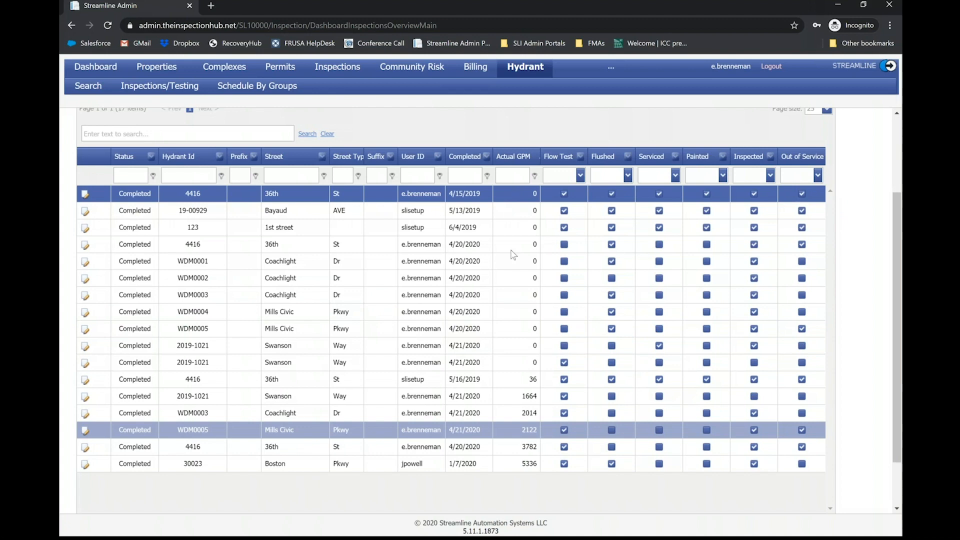
scroll(521, 256, "down", 1)
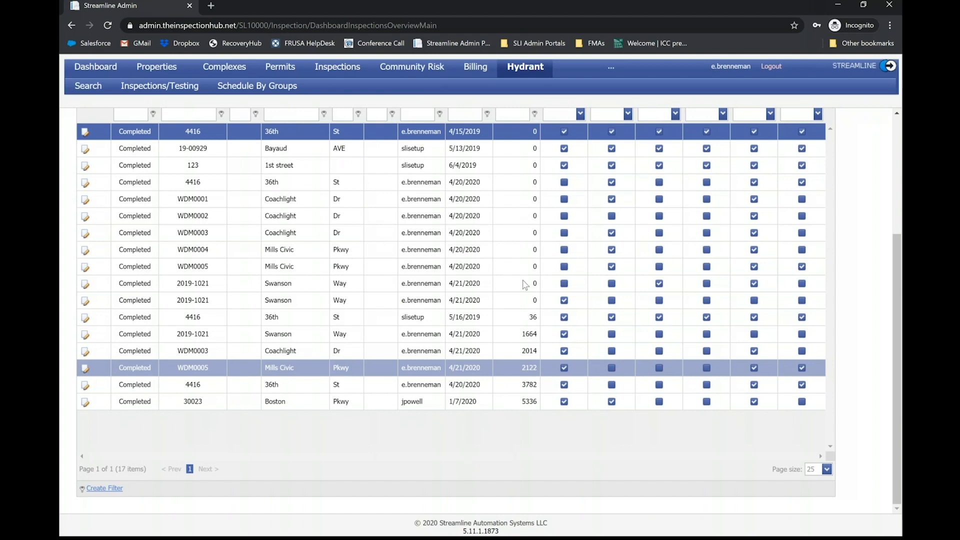
scroll(525, 286, "up", 2)
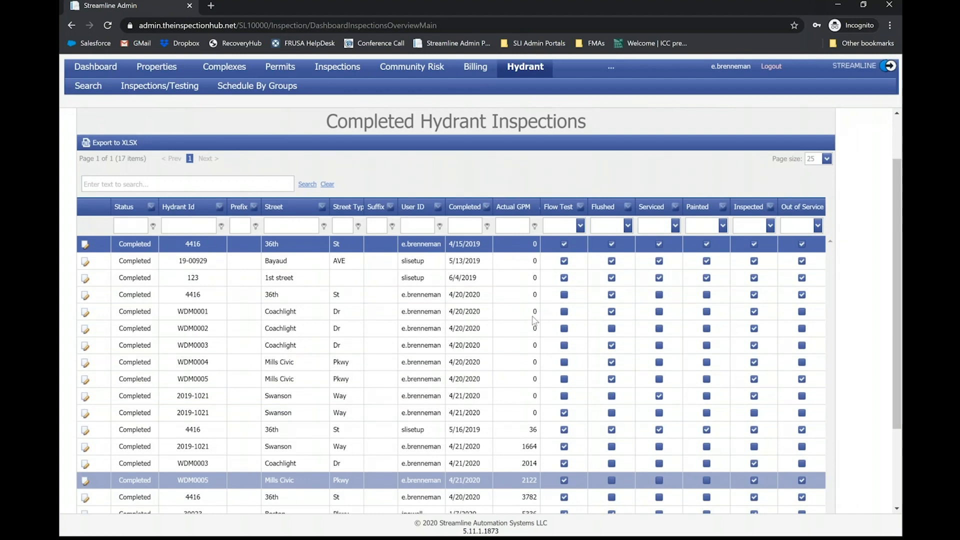
scroll(534, 320, "down", 2)
scroll(534, 320, "up", 2)
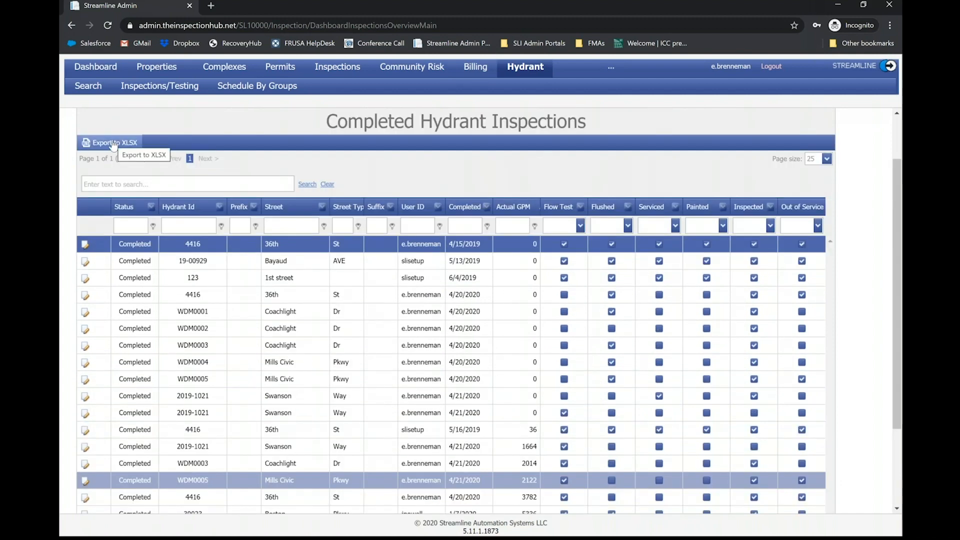
scroll(262, 194, "up", 2)
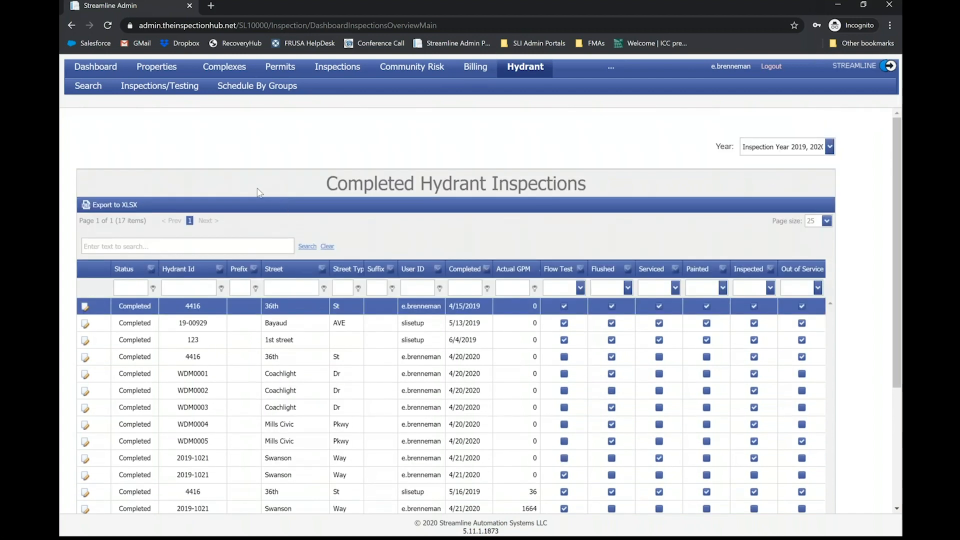
- Examine the completed hydrant inspections through to the end of the list, comparing completion dates and actual GPM
scroll(306, 196, "down", 3)
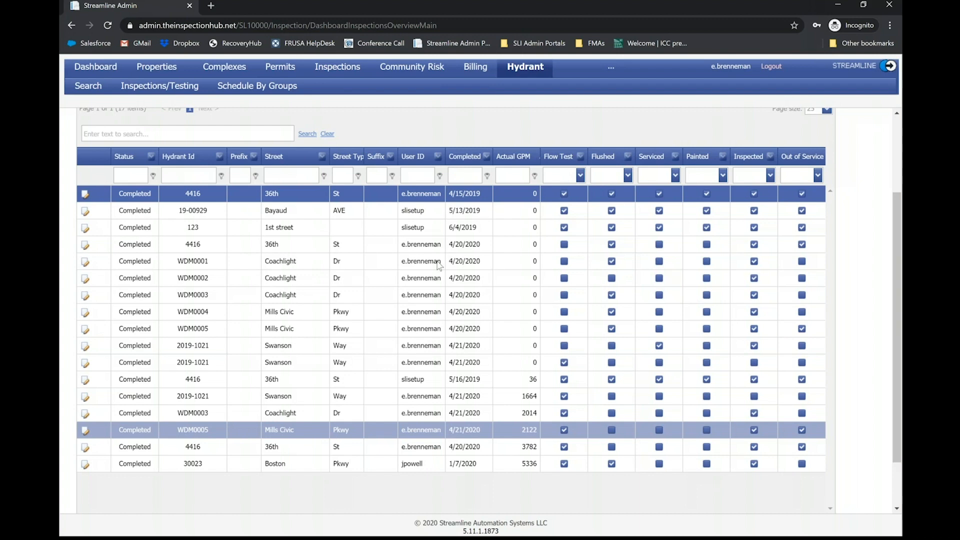
scroll(438, 266, "down", 2)
scroll(470, 264, "up", 4)
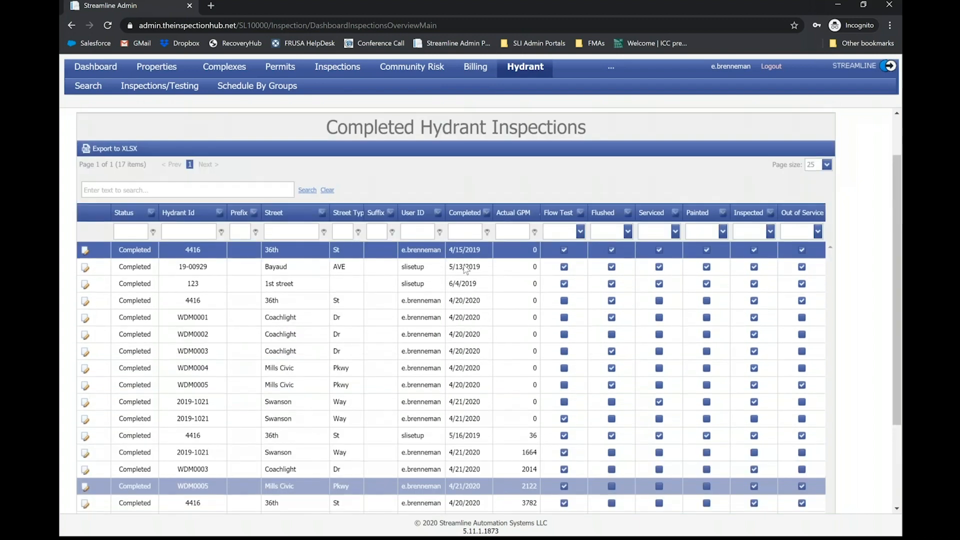
scroll(469, 263, "down", 1)
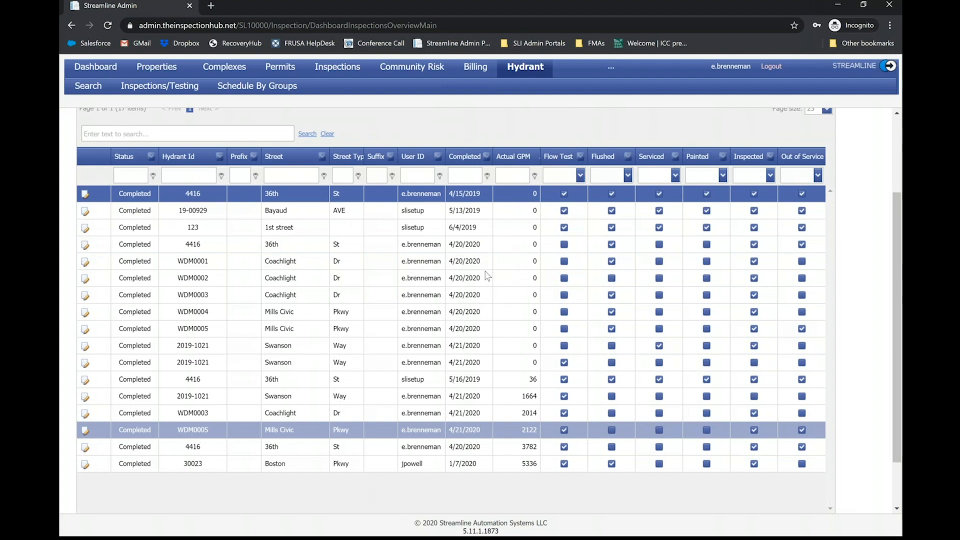
scroll(485, 273, "up", 2)
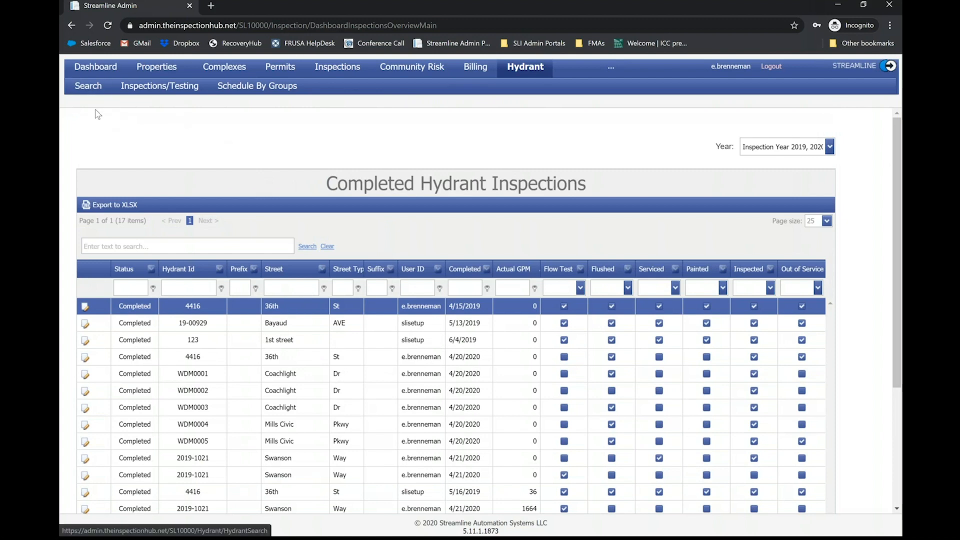
- Open the WDM0005 record from the hydrant search, review its details and inspection history, and return to the search
left_click(89, 87)
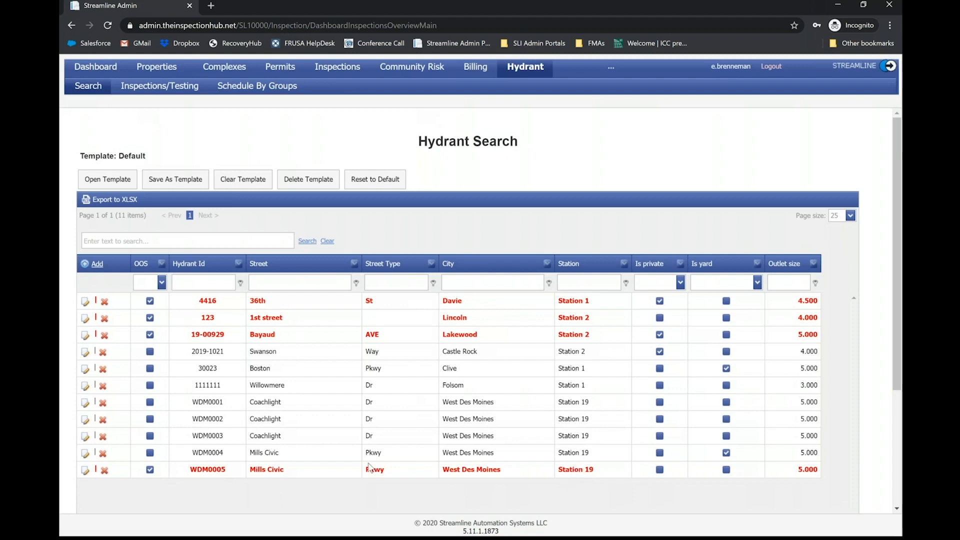
left_click(85, 470)
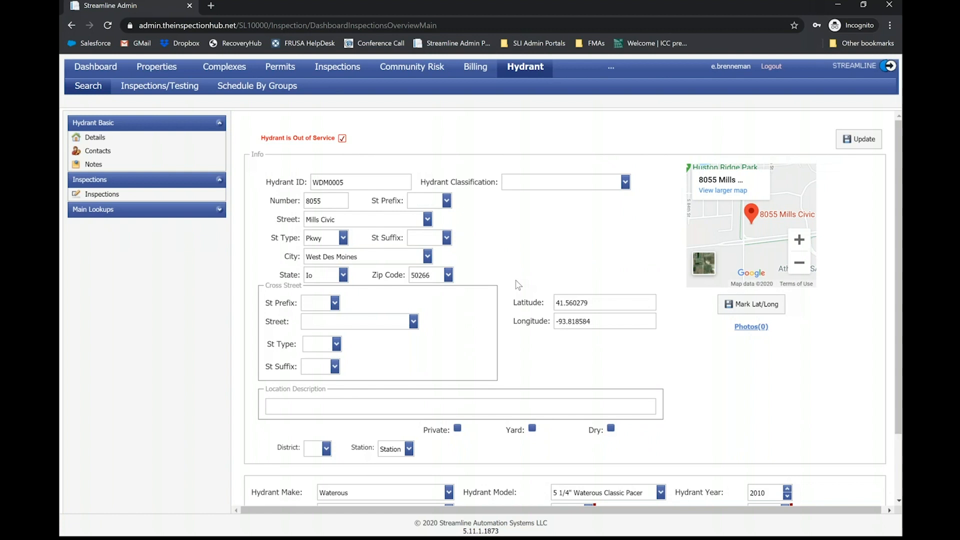
scroll(517, 285, "down", 2)
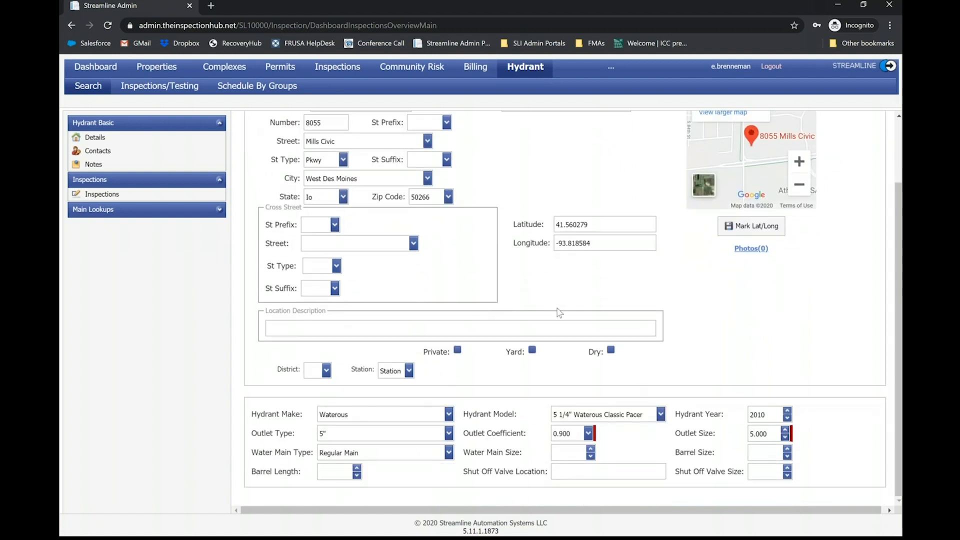
scroll(557, 313, "up", 2)
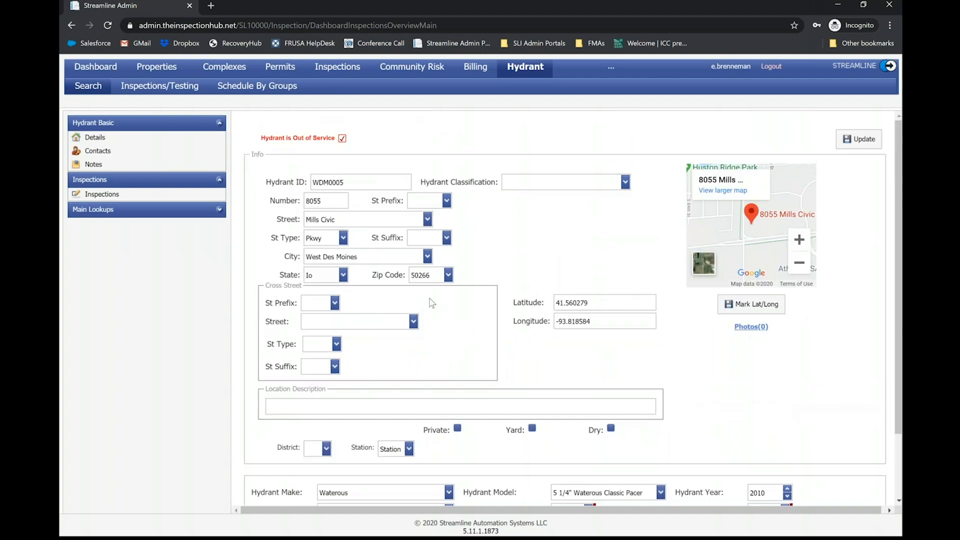
left_click(103, 196)
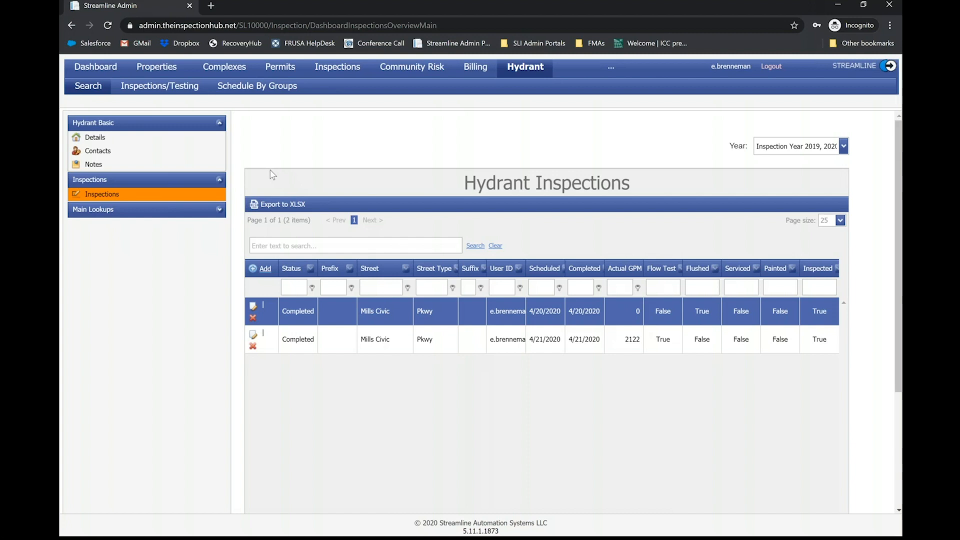
left_click(88, 85)
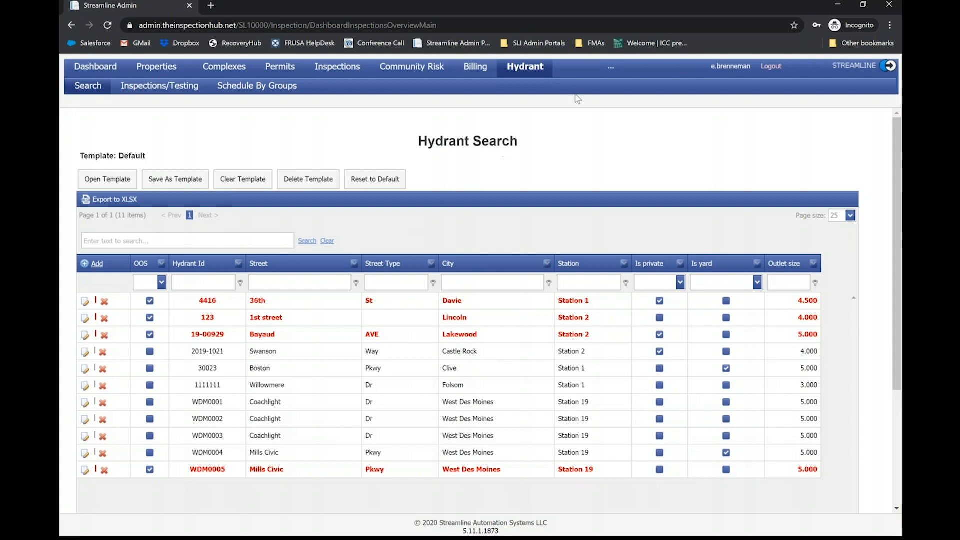
- Go to the hydrants form templates and open the Hydrant Inspection template's settings
left_click(613, 73)
left_click(613, 73)
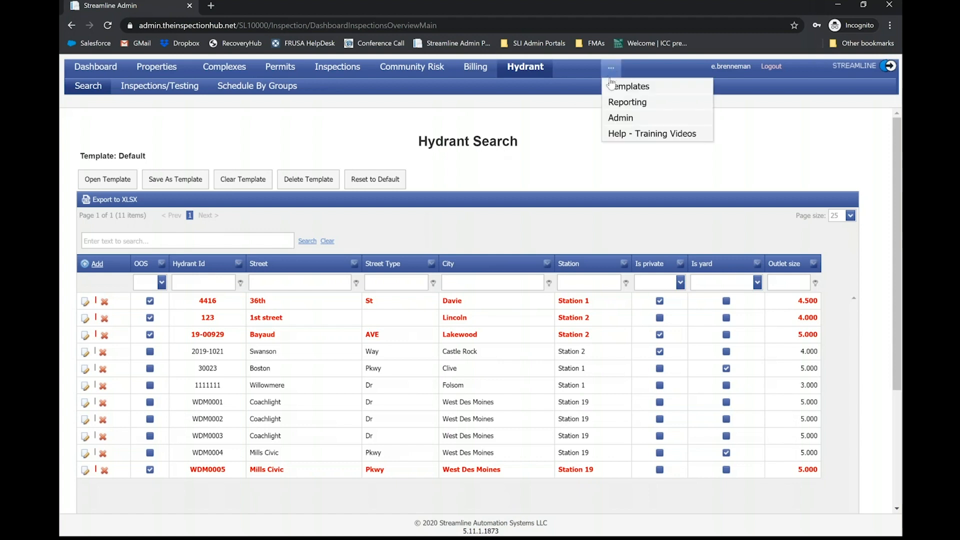
left_click(623, 85)
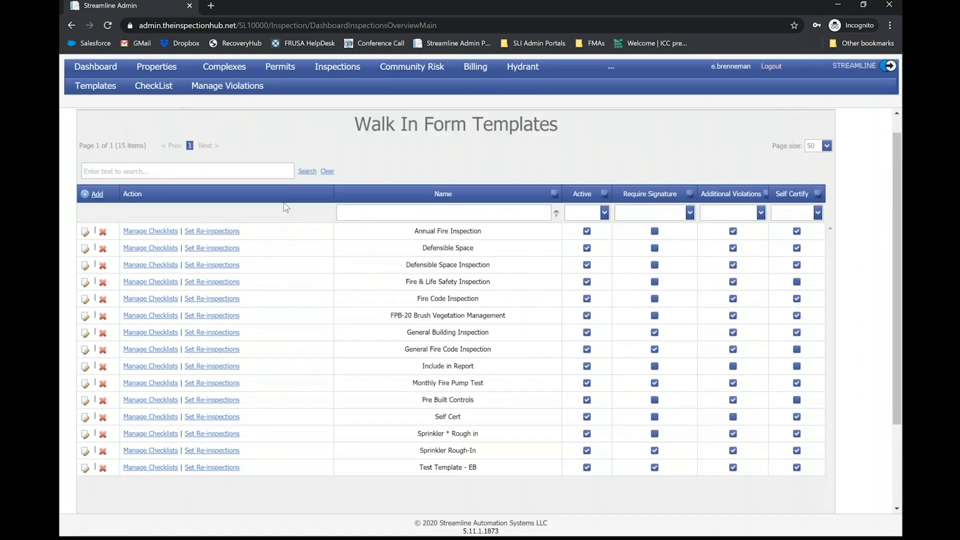
mouse_move(95, 89)
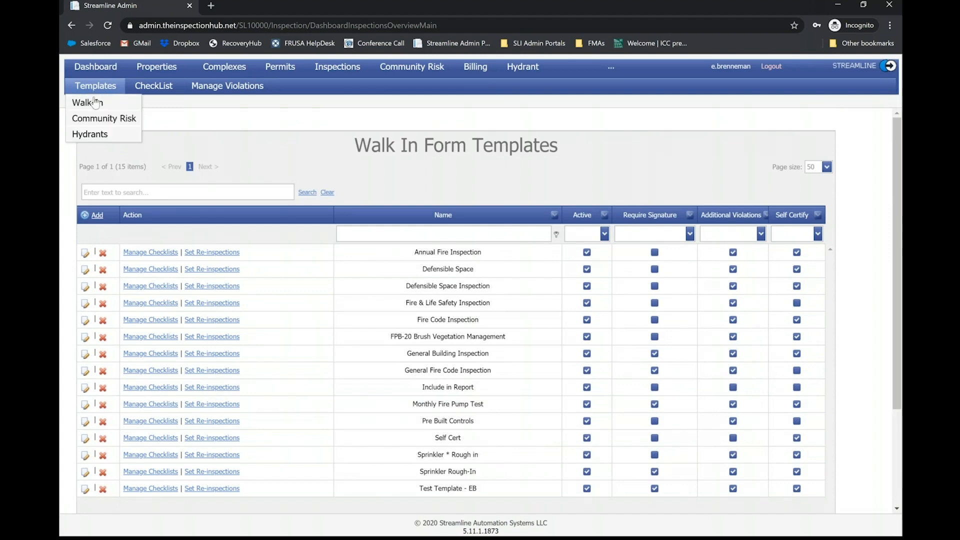
left_click(90, 135)
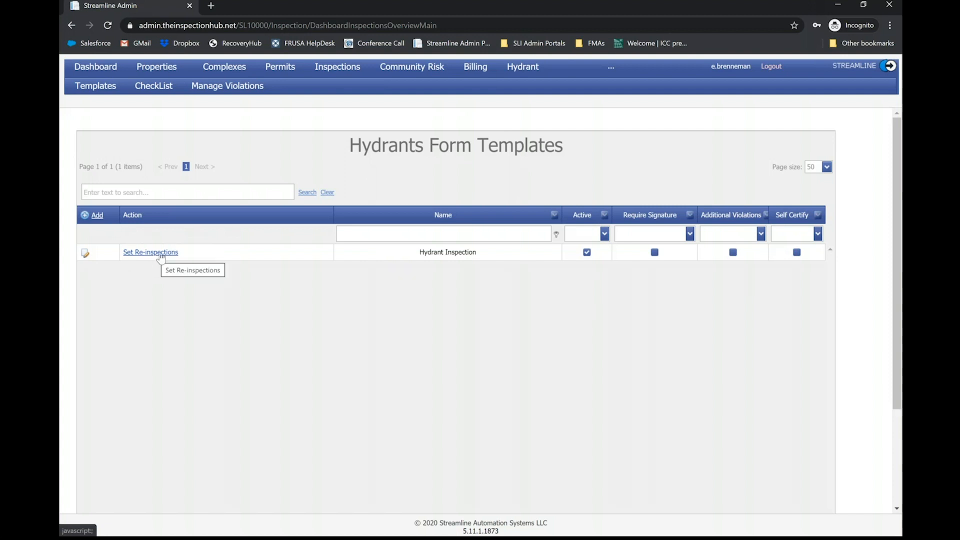
left_click(86, 254)
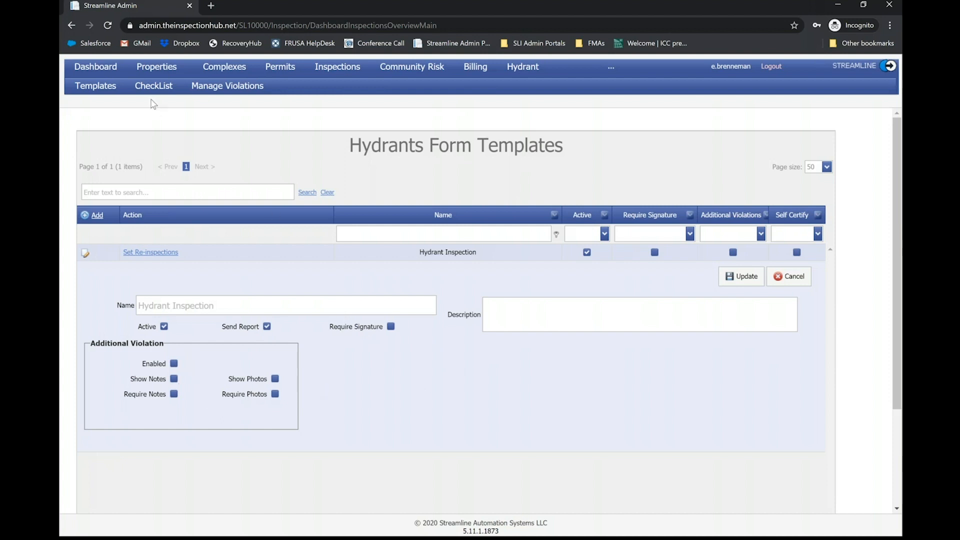
- Open field management for the Hydrant test checklist and review the fields in the Hydrant information group
mouse_move(153, 88)
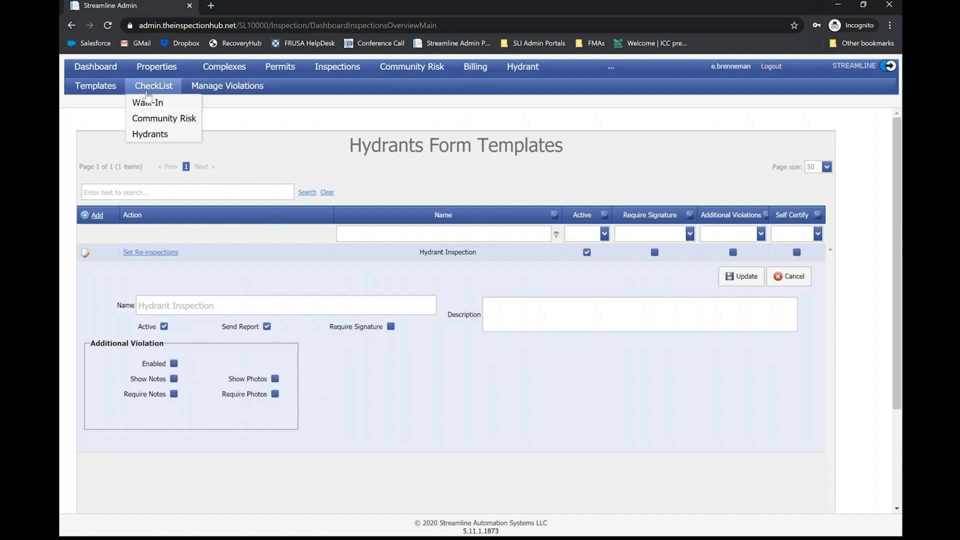
left_click(150, 134)
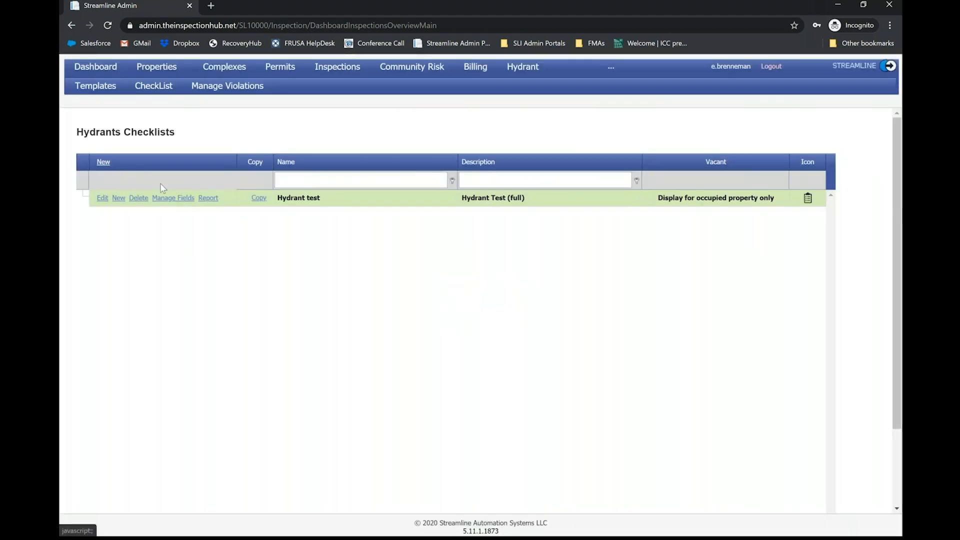
left_click(173, 198)
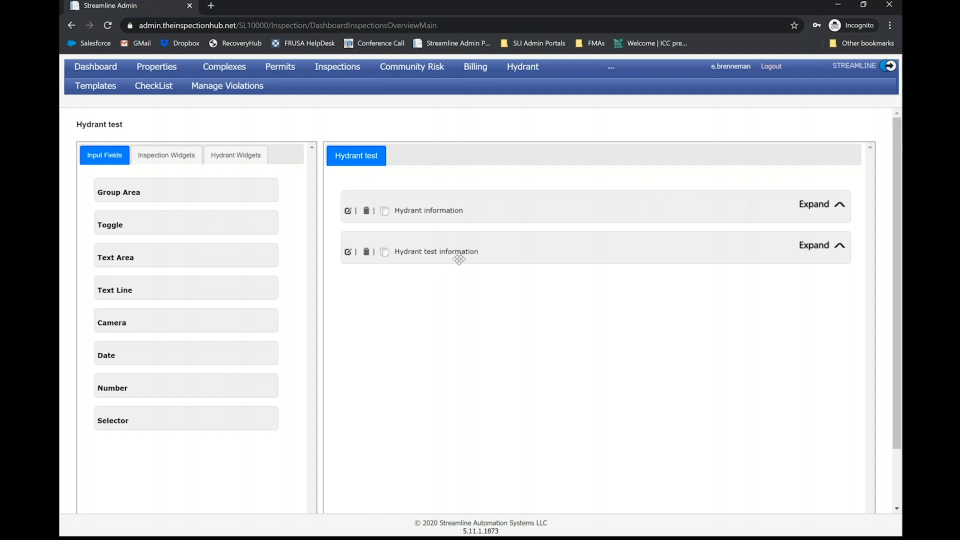
left_click(799, 208)
scroll(625, 204, "down", 1)
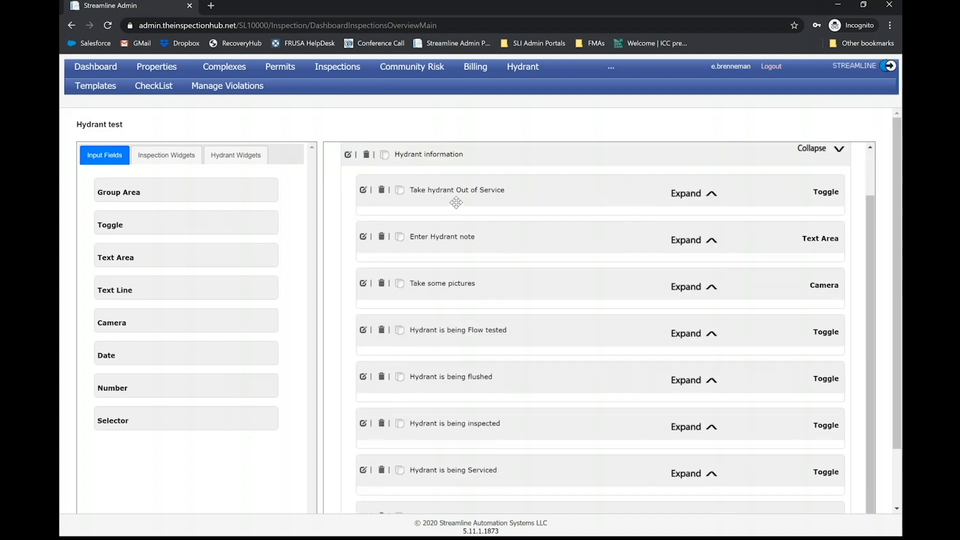
scroll(469, 198, "down", 1)
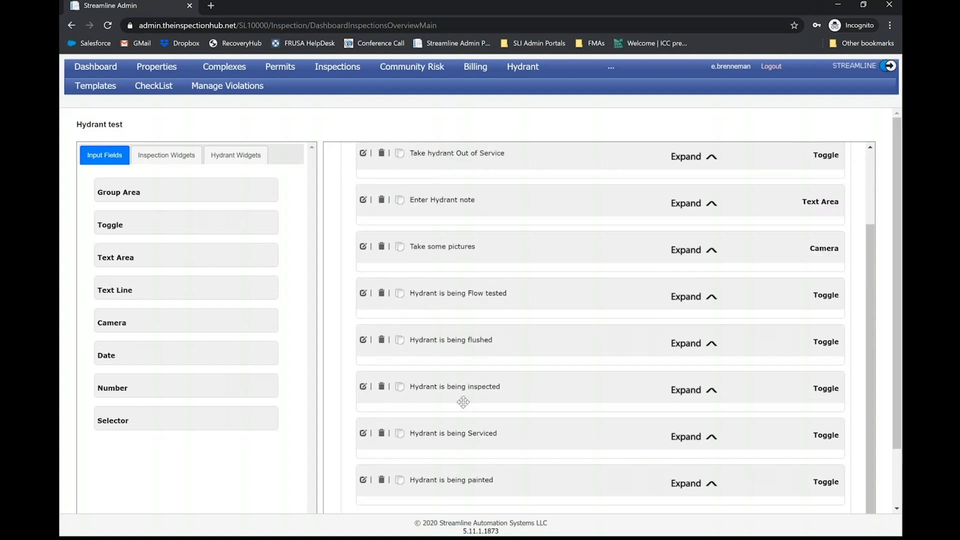
scroll(460, 399, "down", 2)
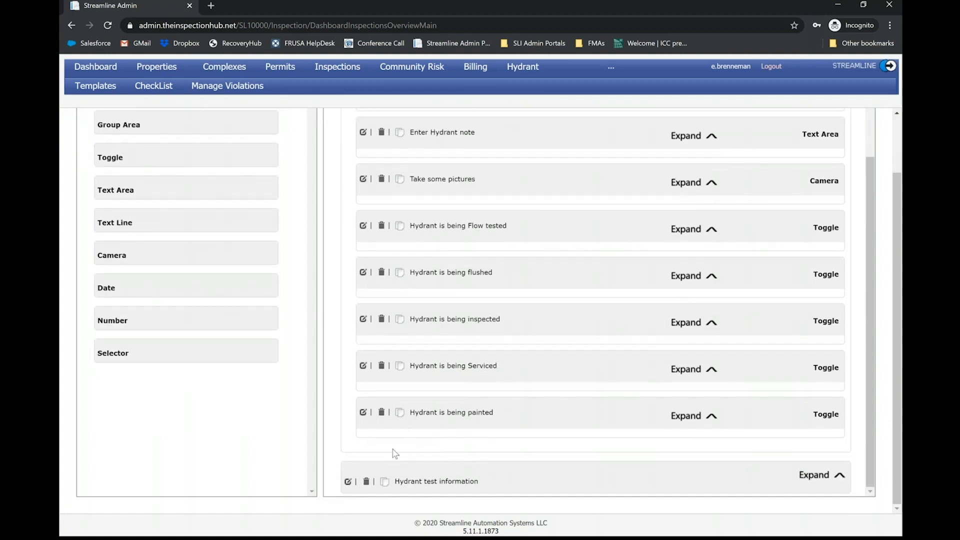
- Review the fields in the Hydrant test information group and show the hydrant widgets available for the checklist
left_click(800, 476)
scroll(745, 398, "down", 5)
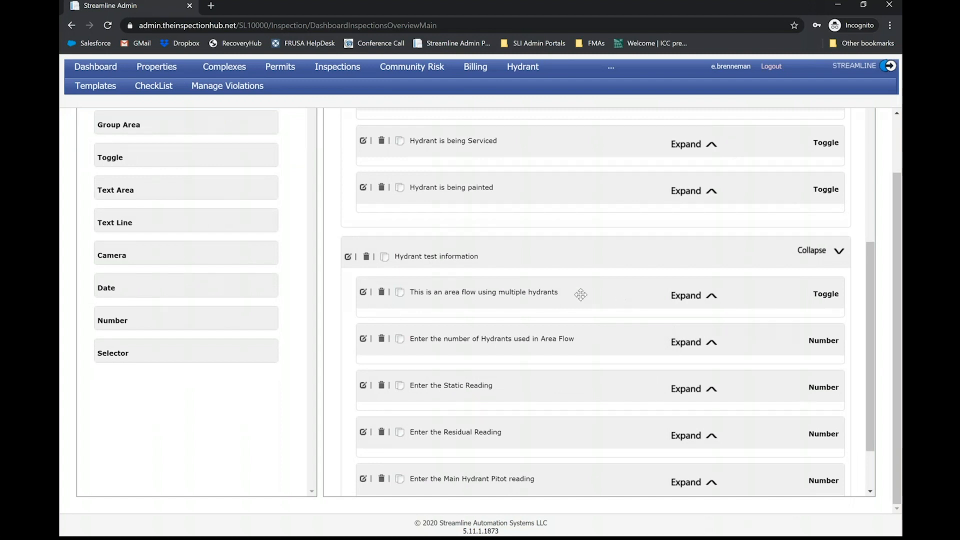
scroll(538, 283, "down", 2)
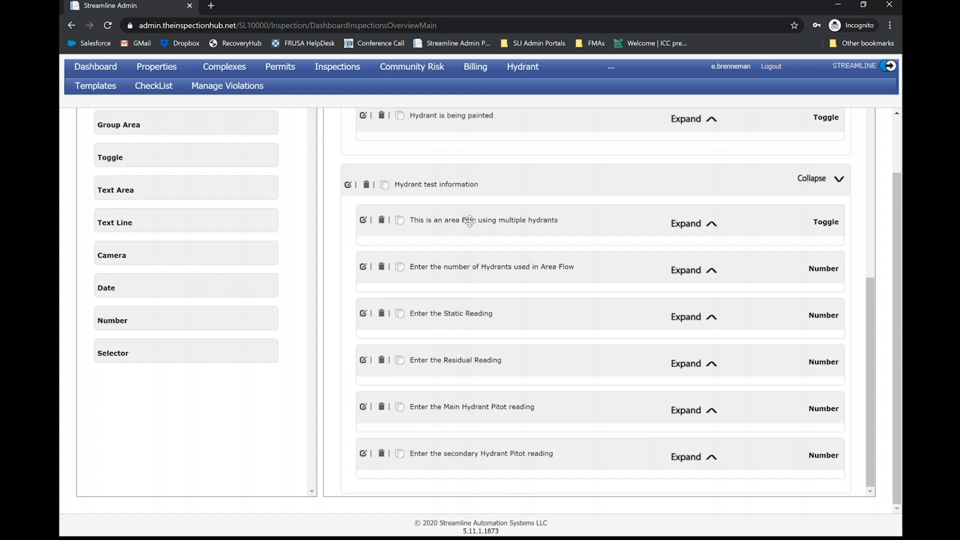
scroll(470, 222, "up", 10)
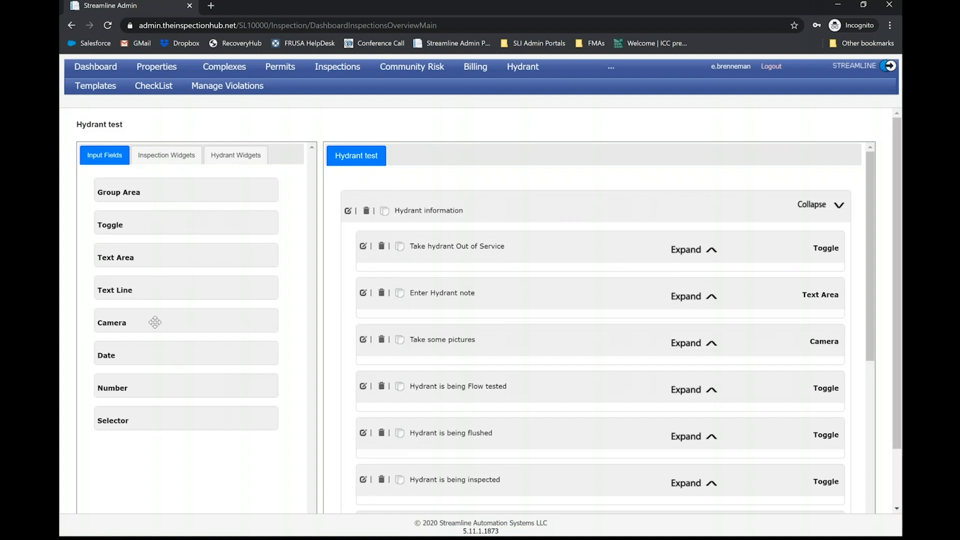
left_click(240, 155)
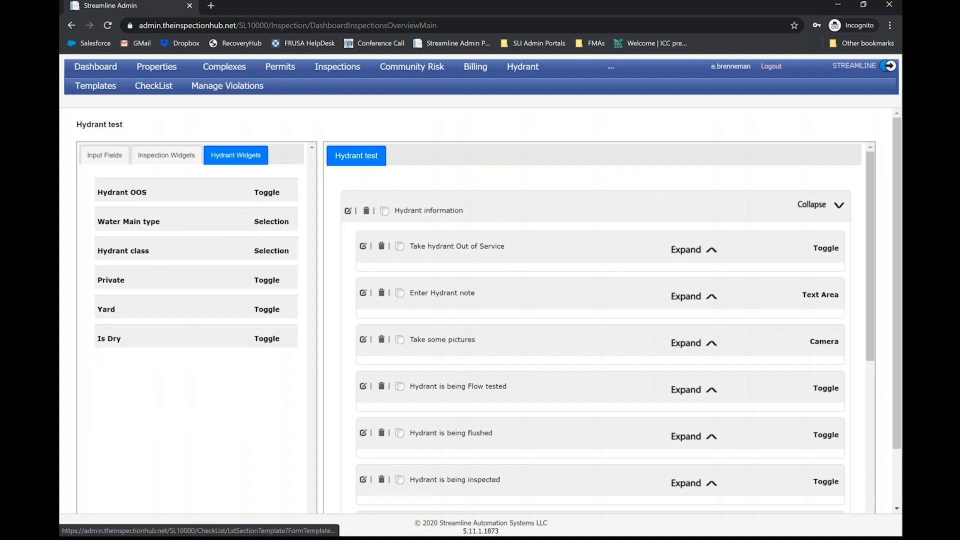
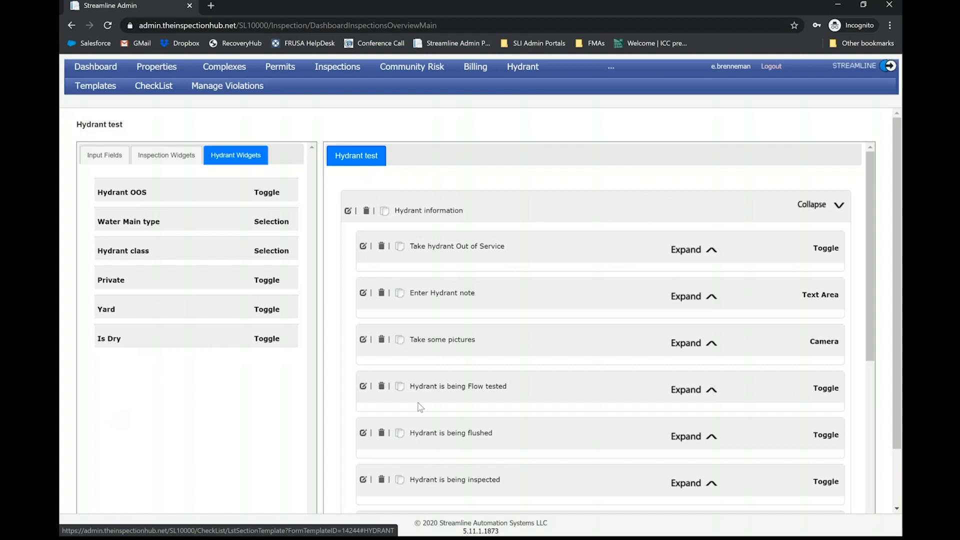
- Shorten the "Take hydrant Out of Service" toggle's text to "Out of Service", save it, and show the hydrant widgets again
scroll(420, 407, "down", 1)
scroll(424, 390, "down", 2)
scroll(417, 385, "up", 3)
scroll(362, 296, "down", 2)
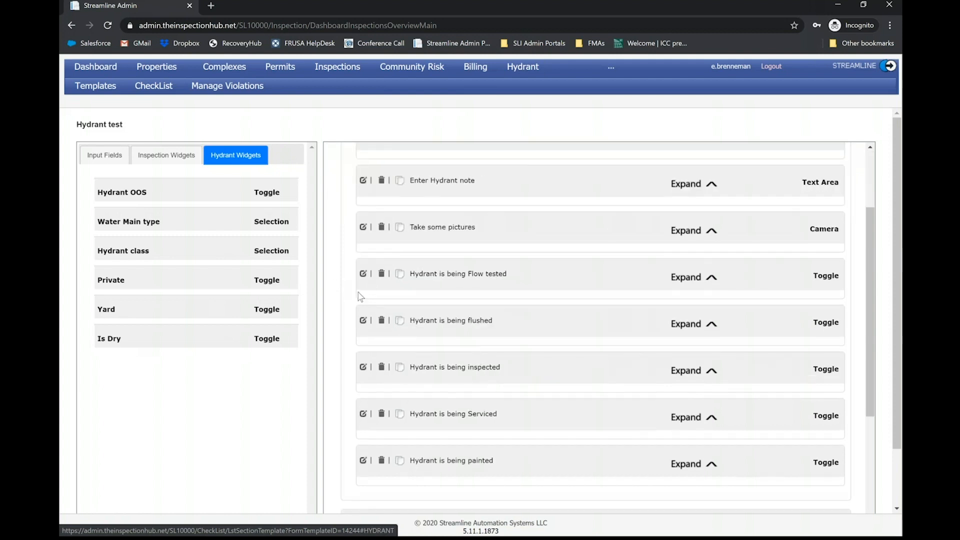
scroll(361, 297, "up", 1)
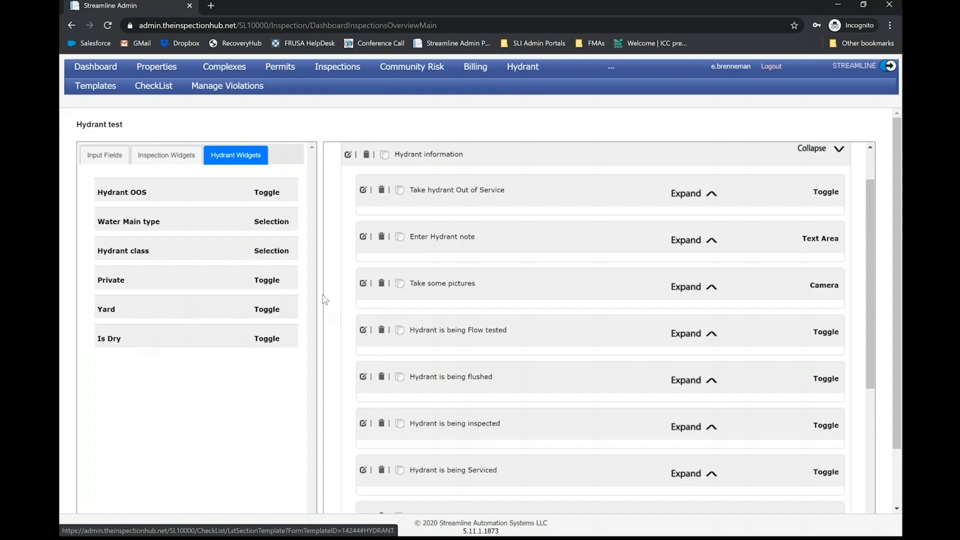
scroll(332, 290, "up", 1)
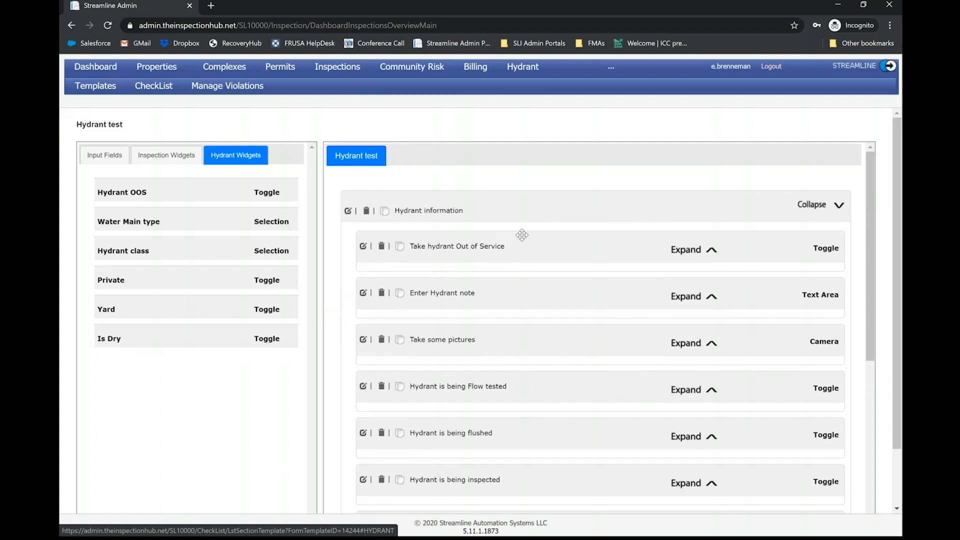
left_click(688, 249)
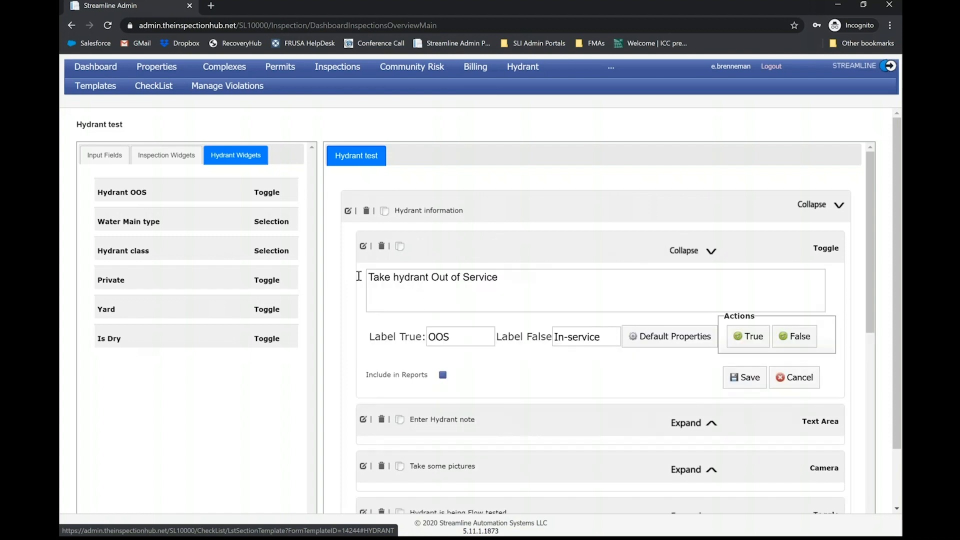
left_click_drag(431, 277, 197, 250)
key("BackSpace")
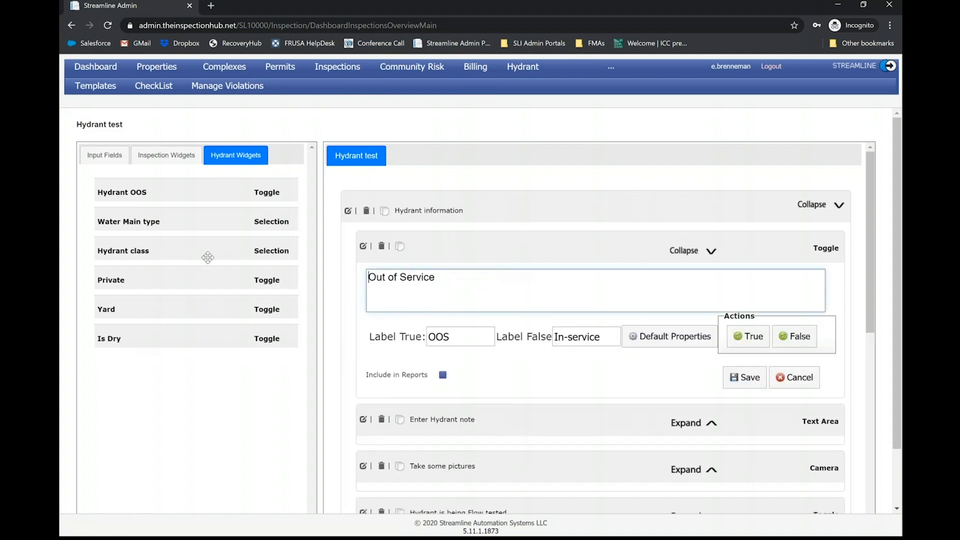
left_click(750, 379)
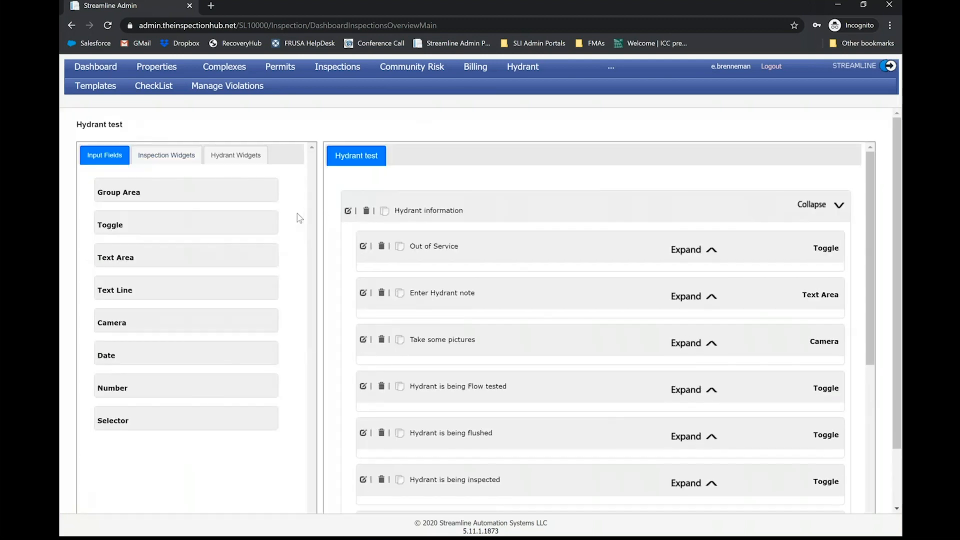
left_click(223, 155)
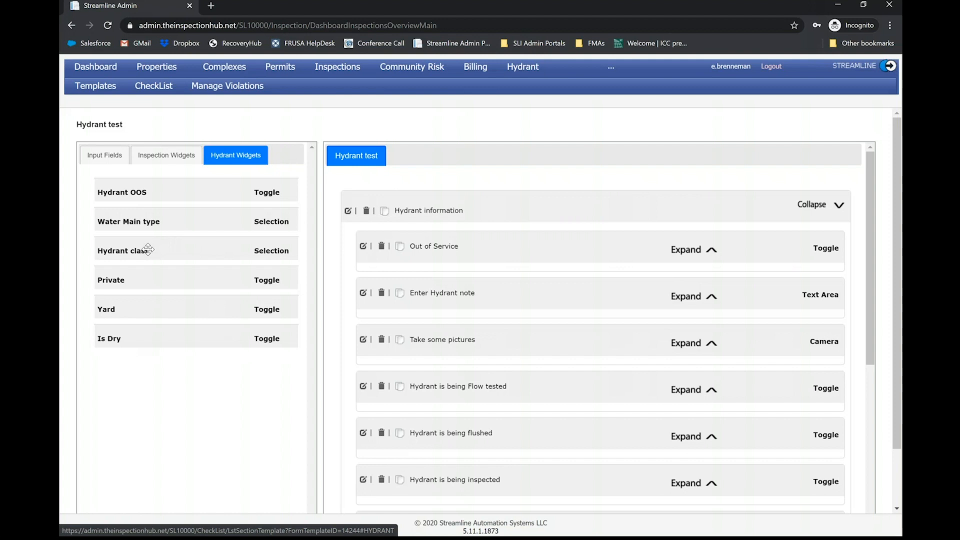
mouse_move(95, 86)
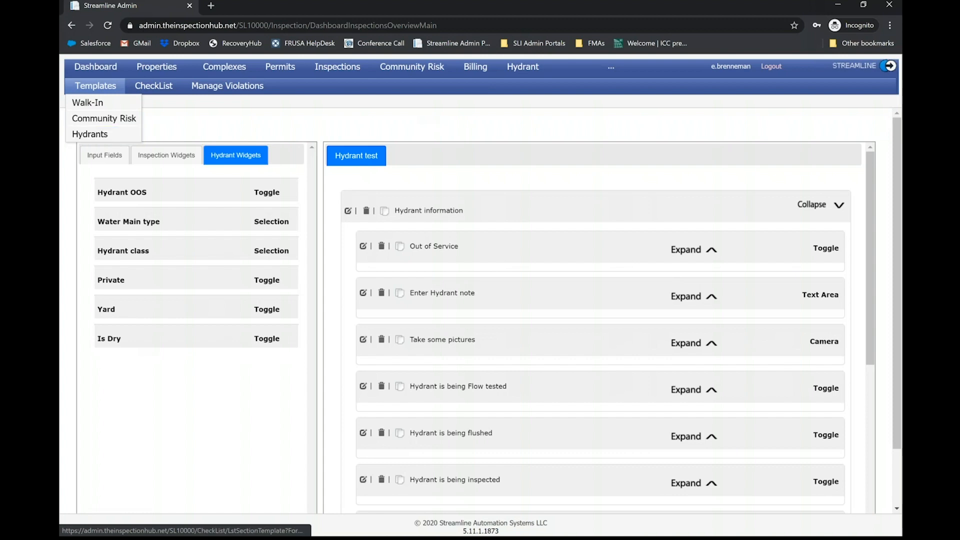
mouse_move(149, 89)
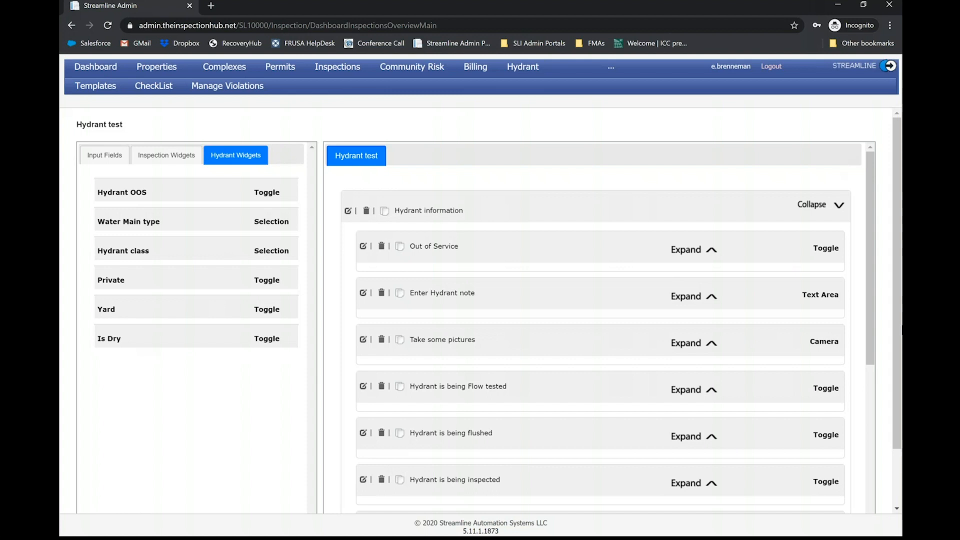
left_click(903, 330)
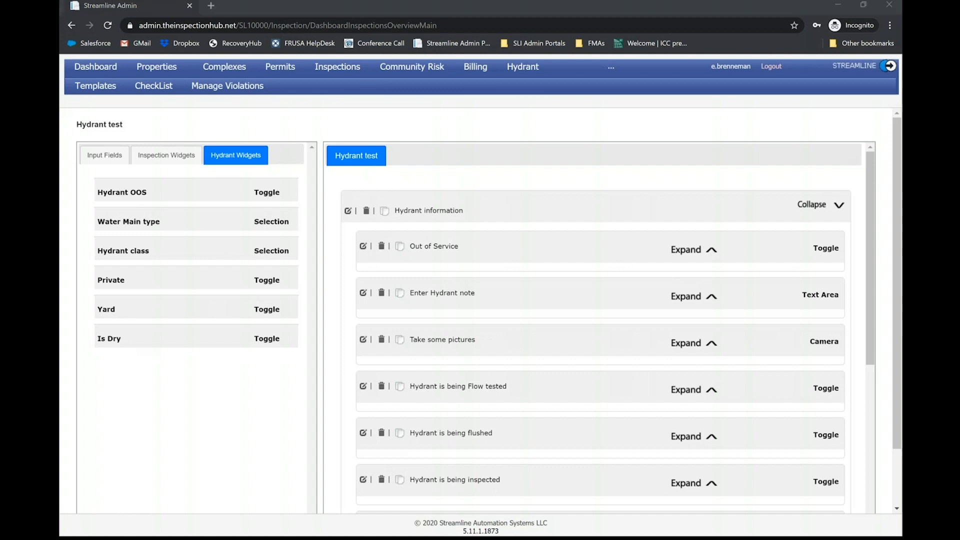